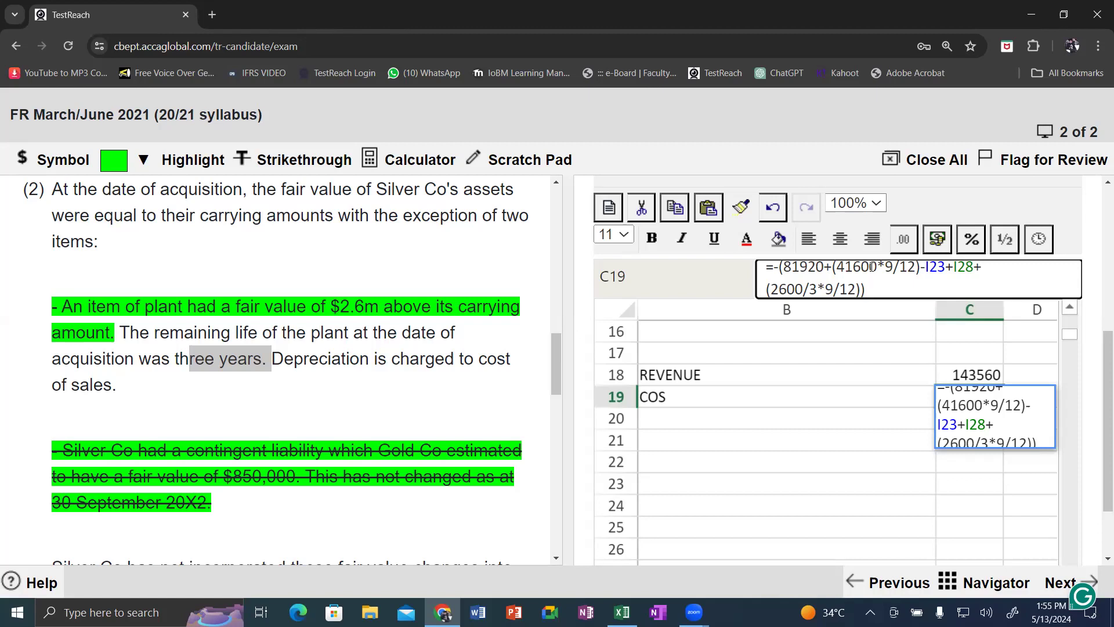
Commit the drafted cost of sales formula in C19 and label cell B20 GROSS PROFIT
key(Return)
key(Home)
scroll(872, 266, up, 3)
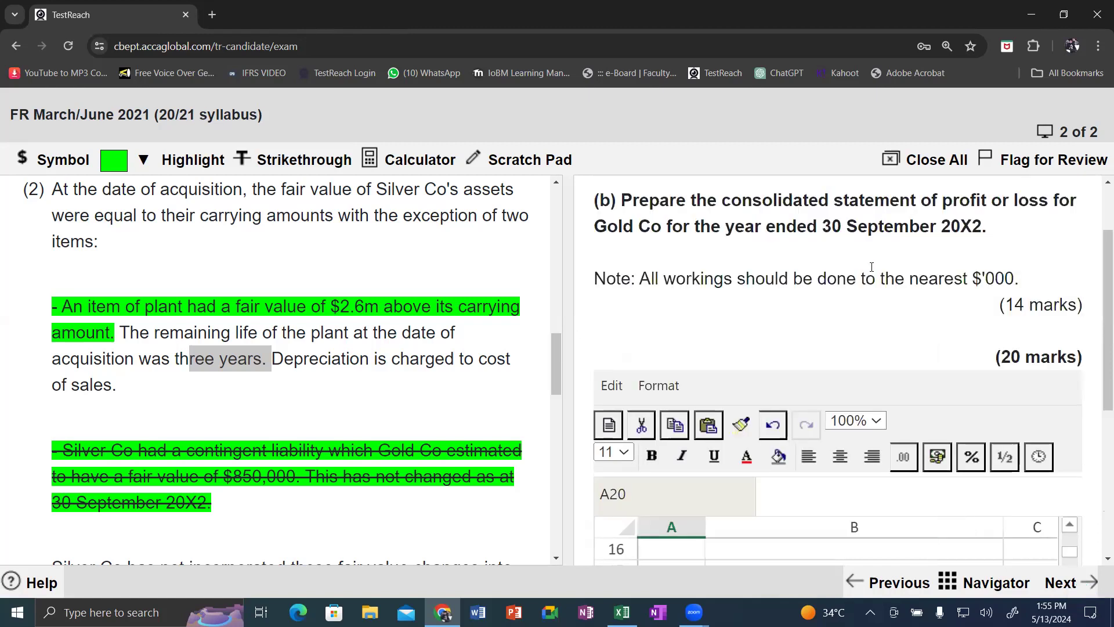
scroll(854, 326, down, 5)
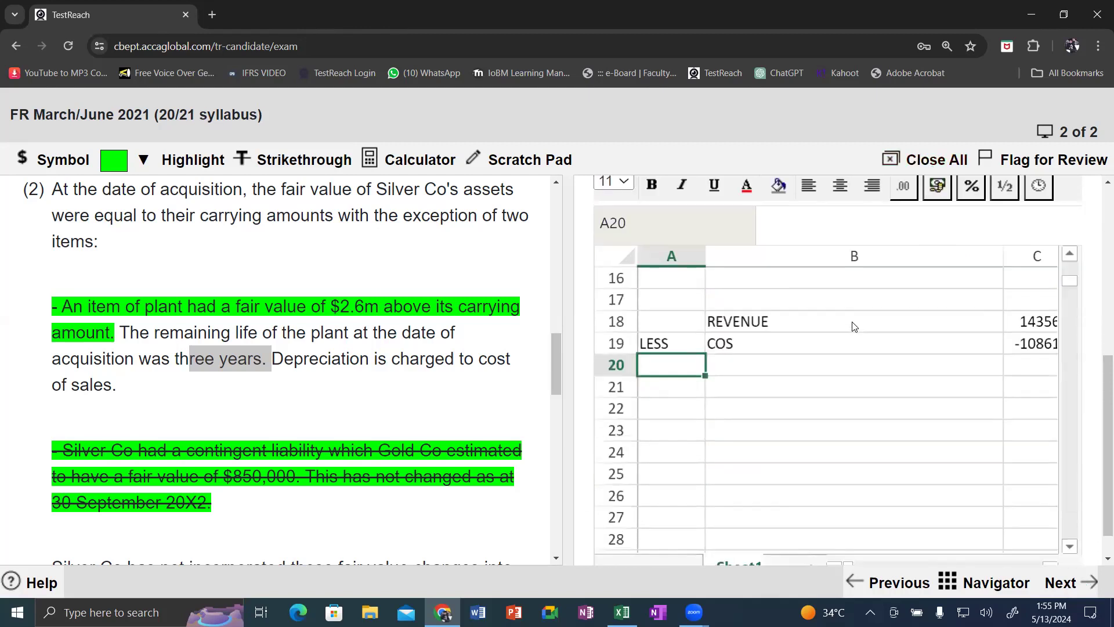
scroll(348, 327, up, 5)
key(Right)
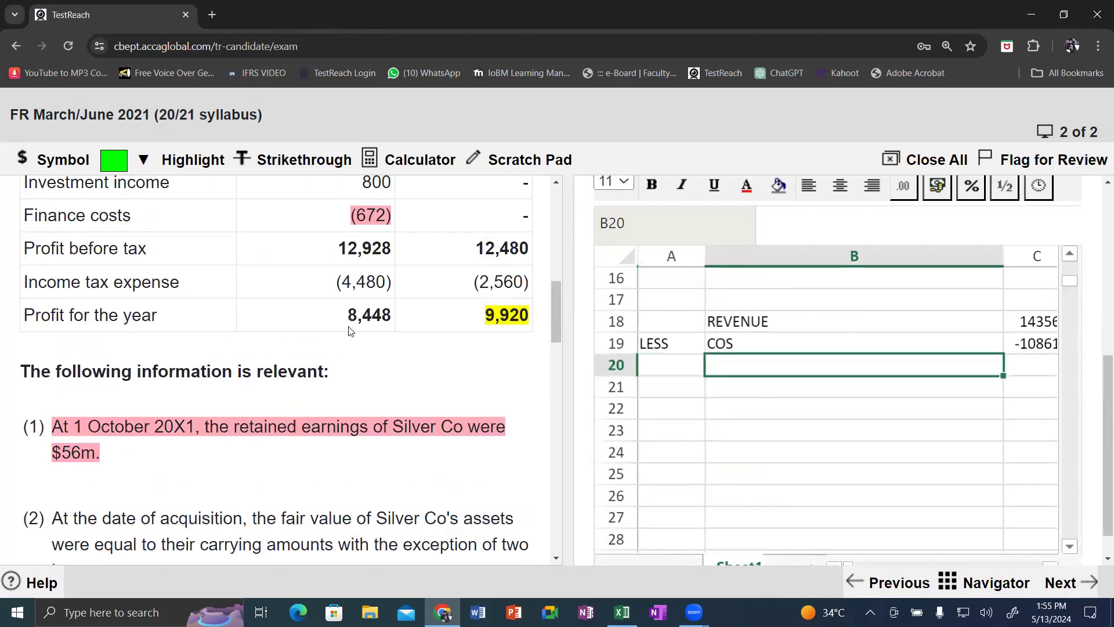
text(GT)
key(BackSpace)
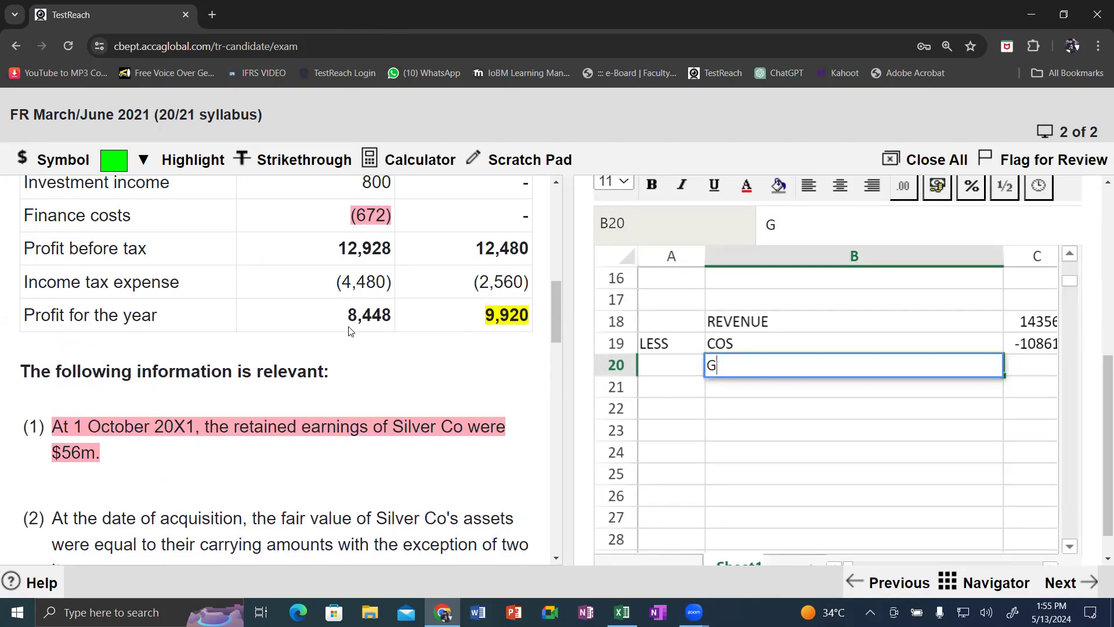
text(ROSS PRO)
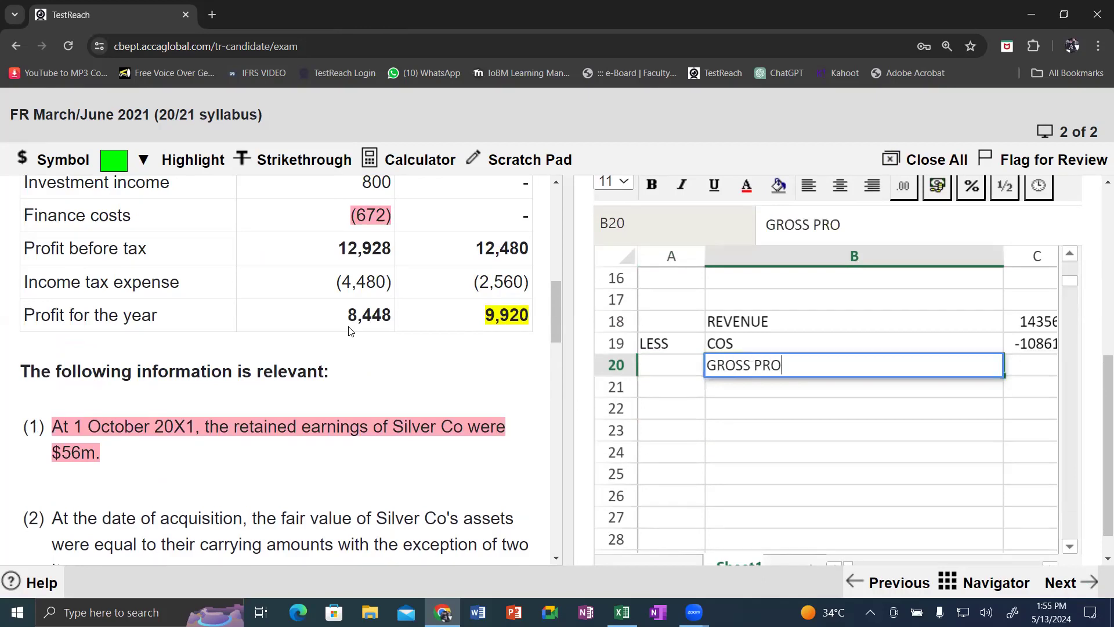
text(FIT)
key(Return)
Calculate gross profit in C20 as the SUM of C18:C19
key(Right)
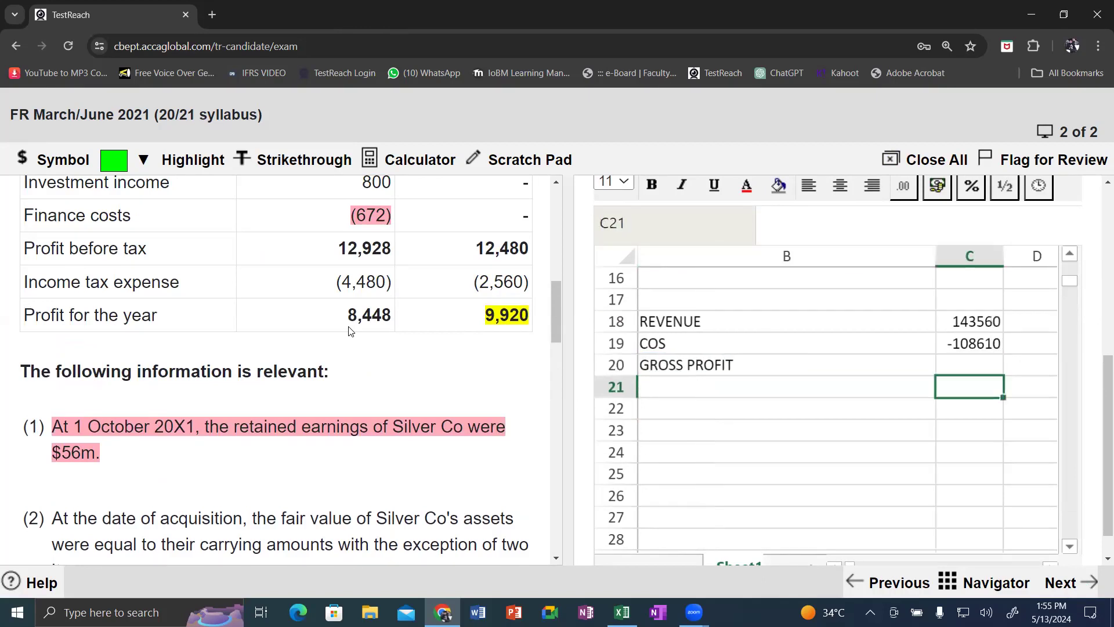
key(Up)
text(=SUM()
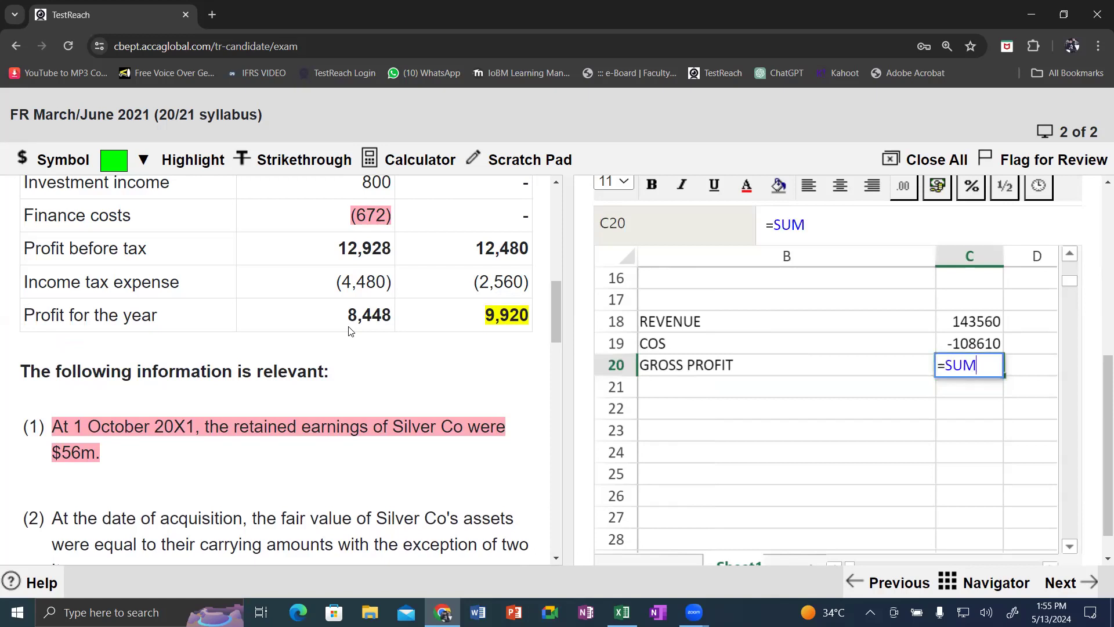
key(Up)
key(shift+Up)
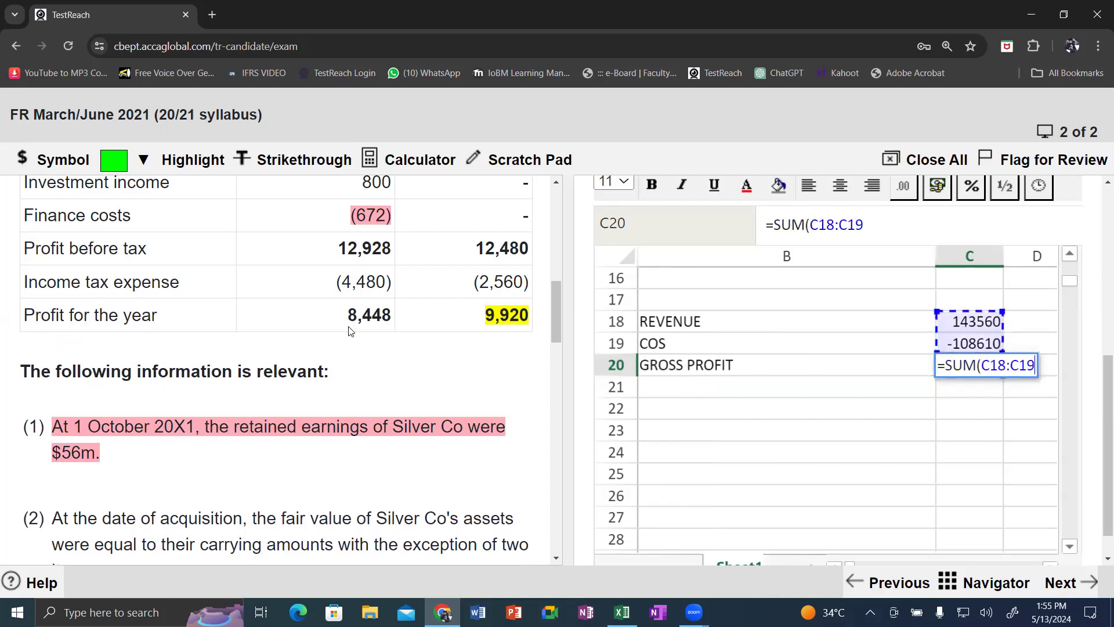
key(Return)
Label row 21 with LESS in column A and DISTRIBUTION COST in column B
key(Left)
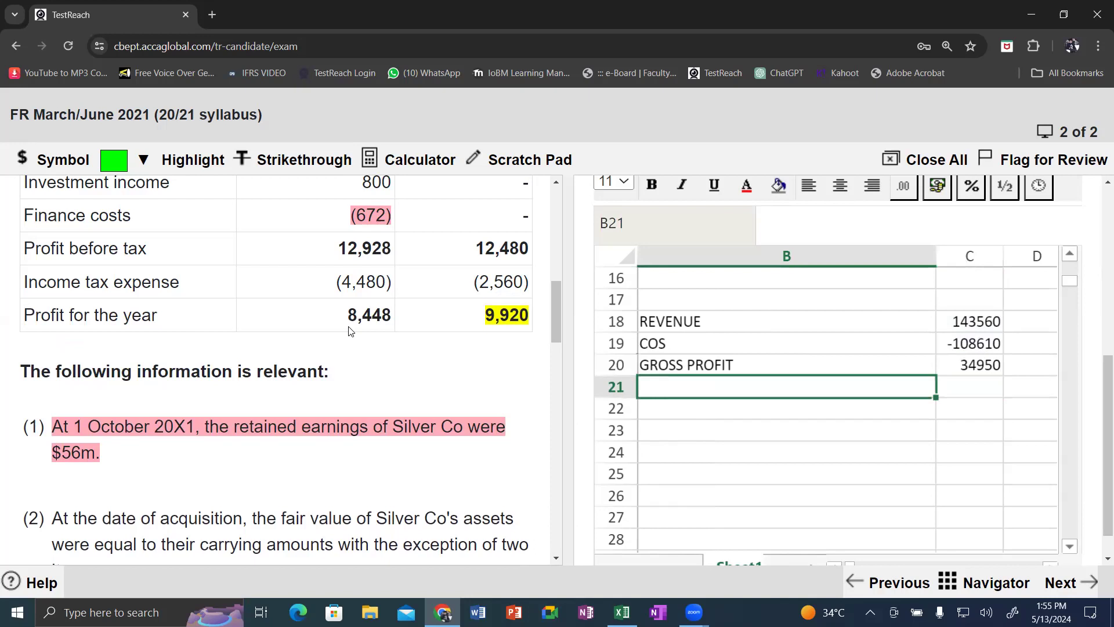
scroll(19, 220, up, 4)
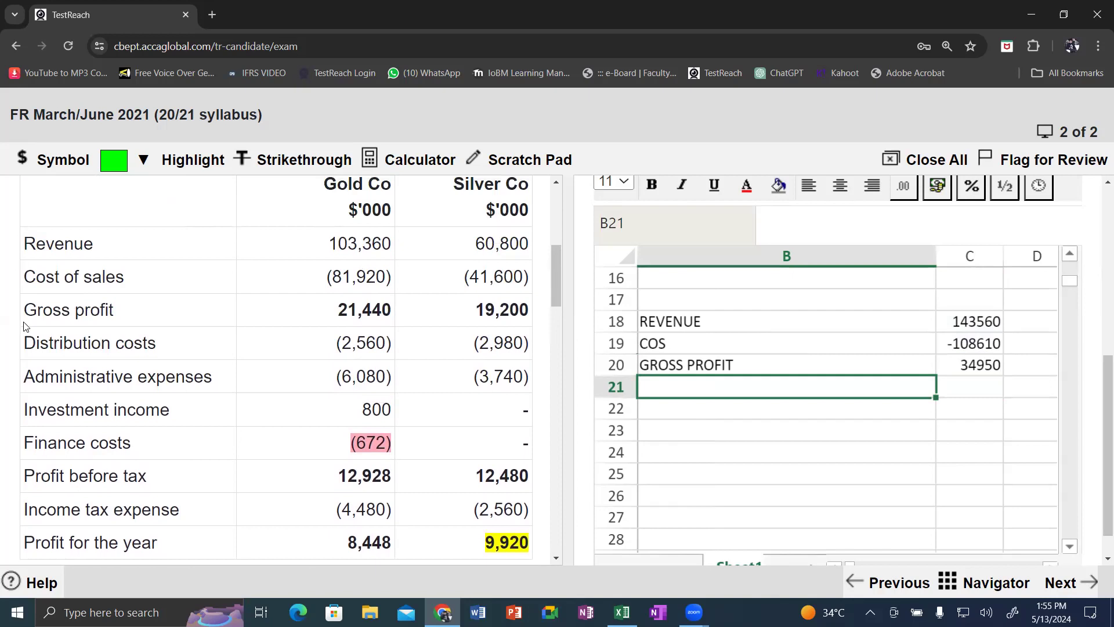
key(Home)
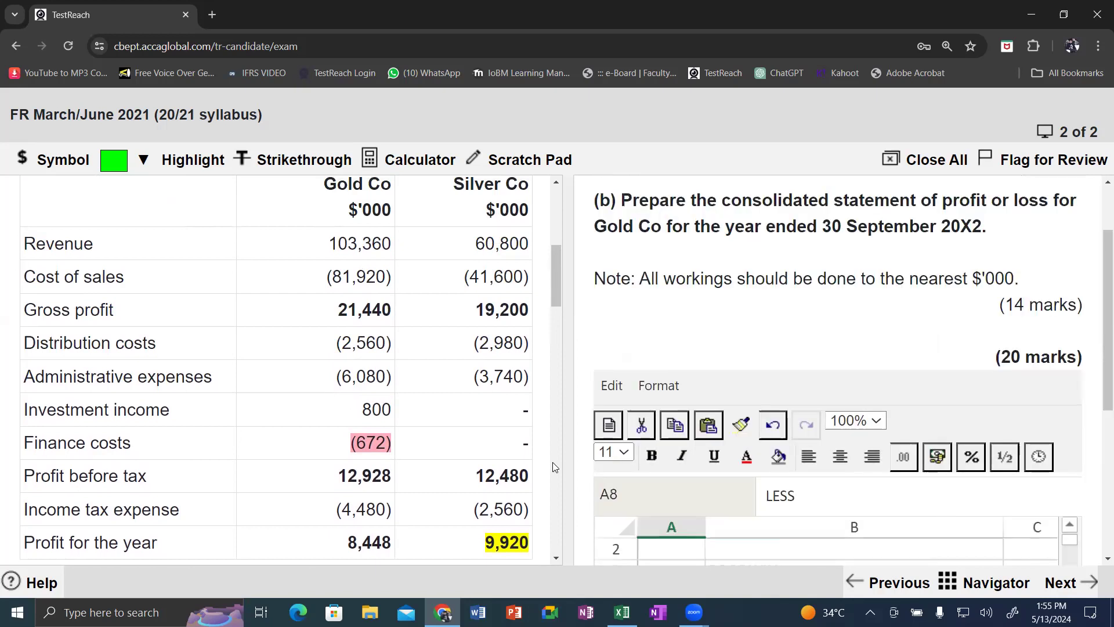
scroll(866, 462, down, 5)
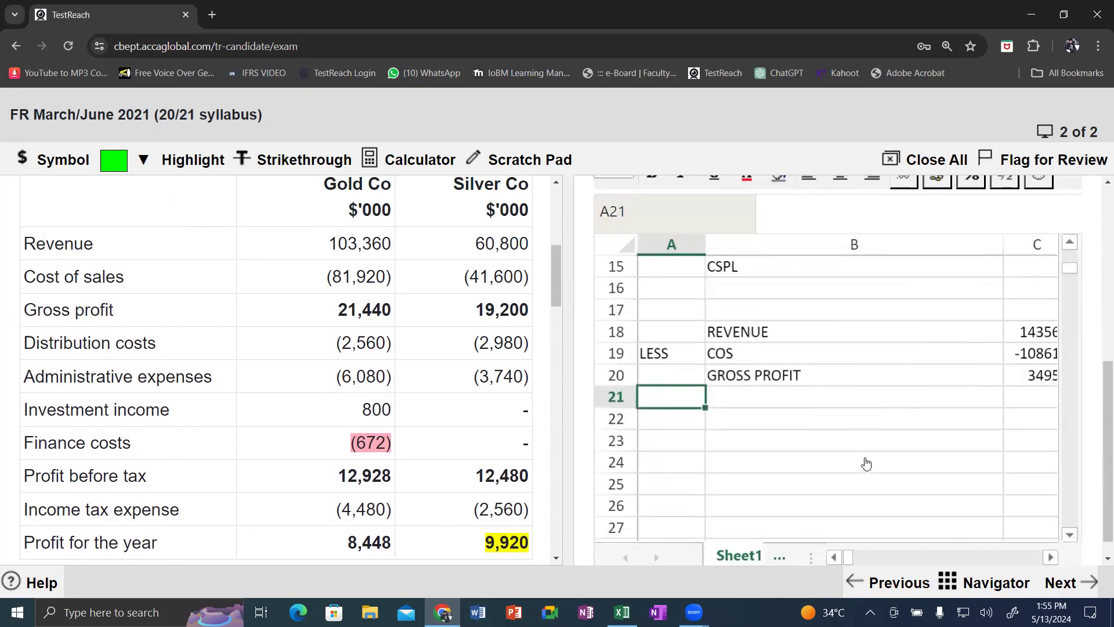
text(LESS)
key(Tab)
text(DISTRIBUT)
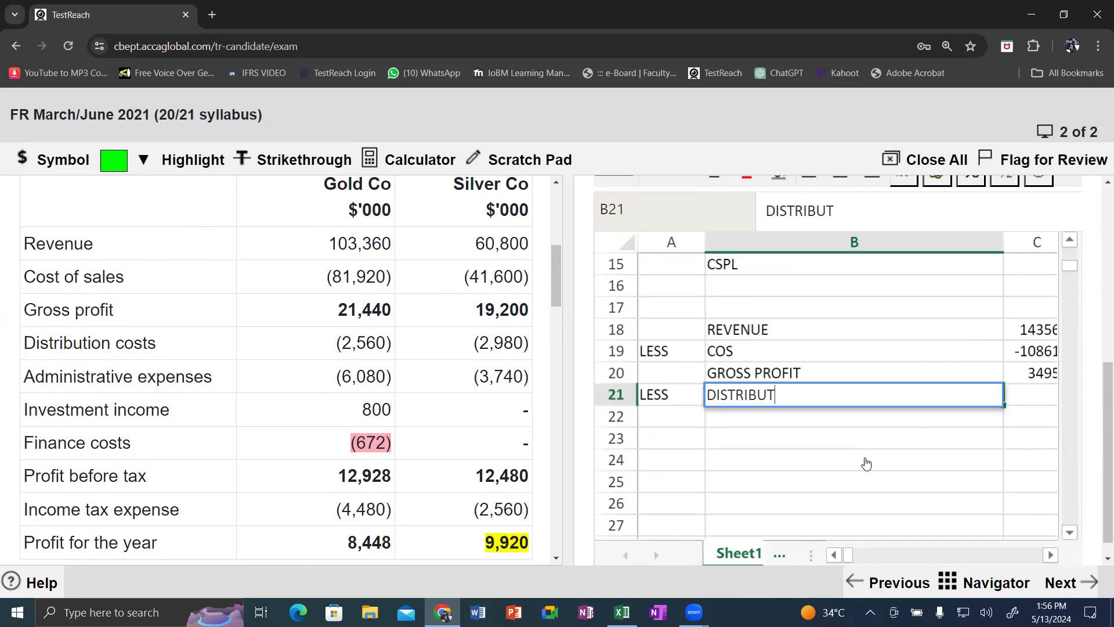
text(ION COST)
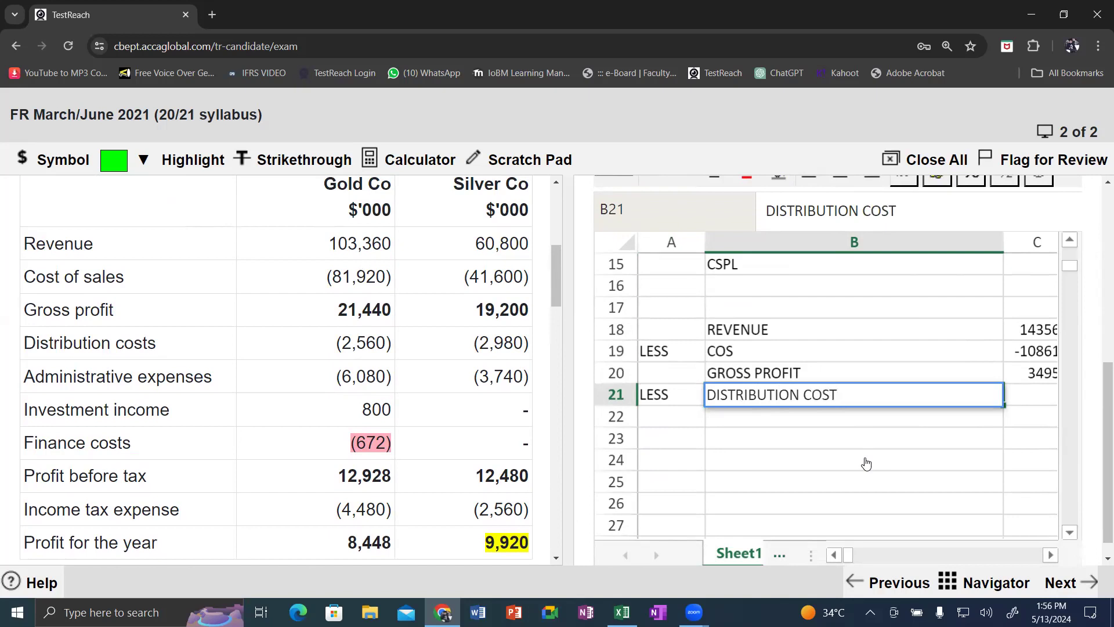
key(Tab)
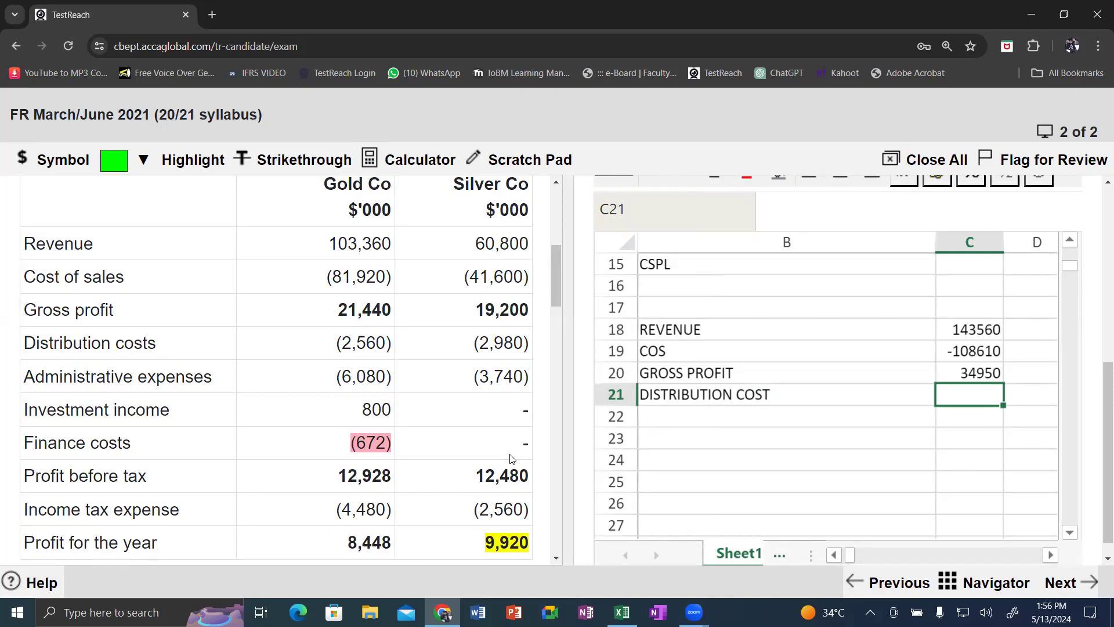
Enter the consolidated distribution cost formula =-(2560+(2980*9/12)) in C21
text(=)
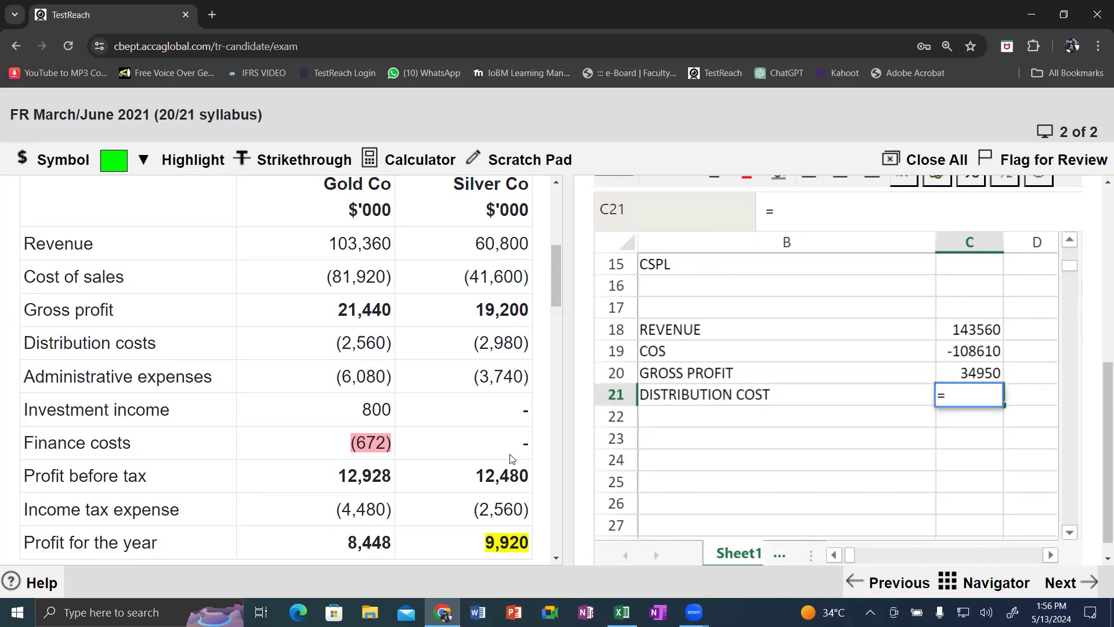
text(()
key(BackSpace)
text(-()
text(2560+)
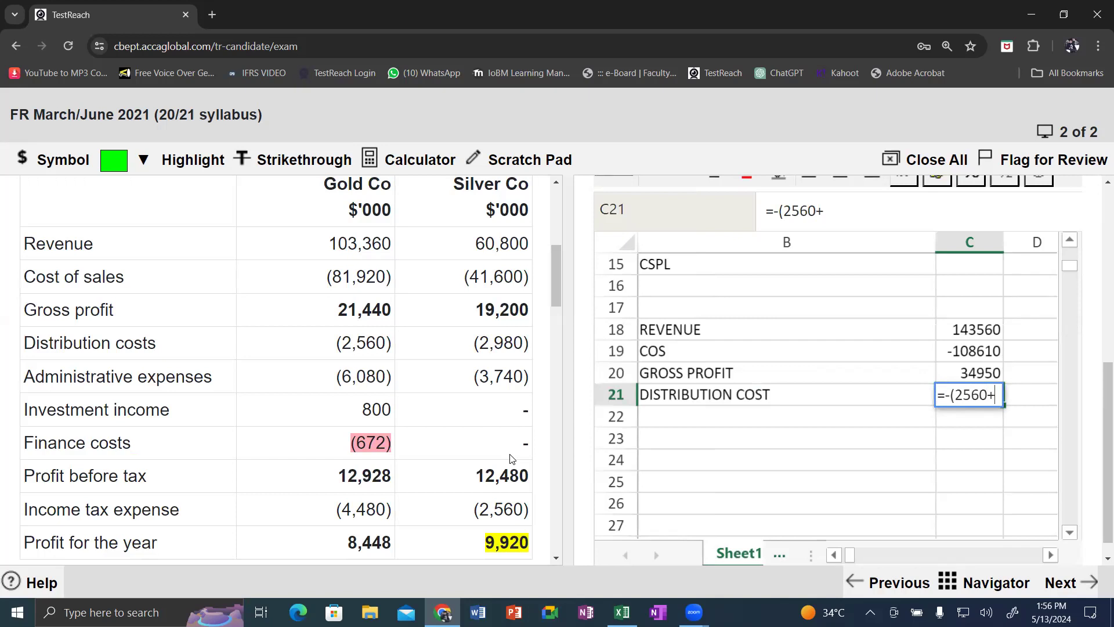
text((2980*)
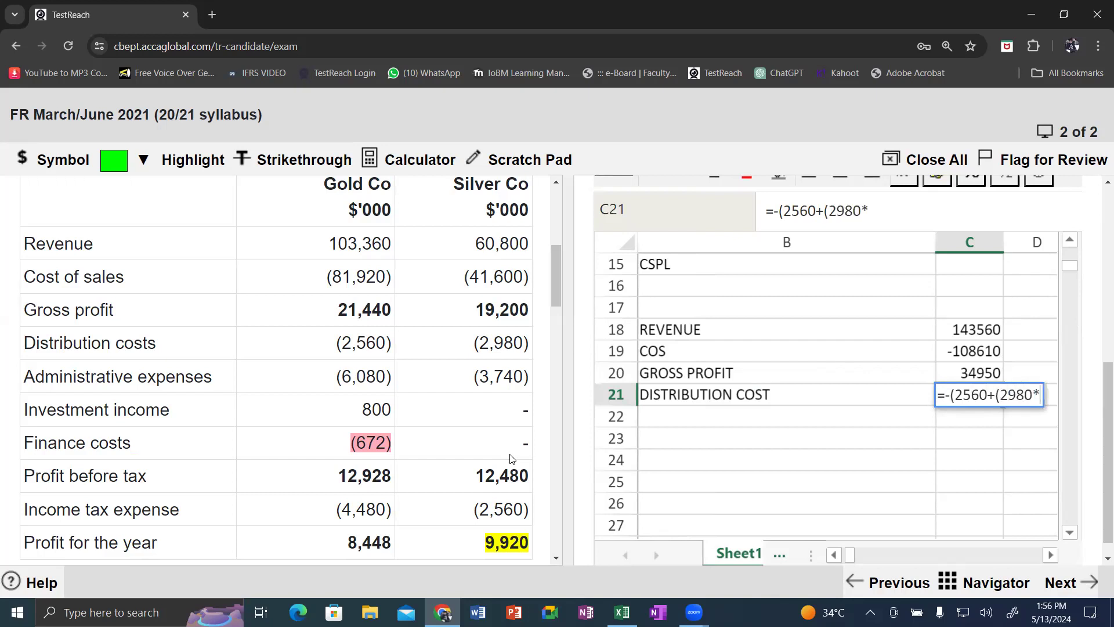
text(9/12)))
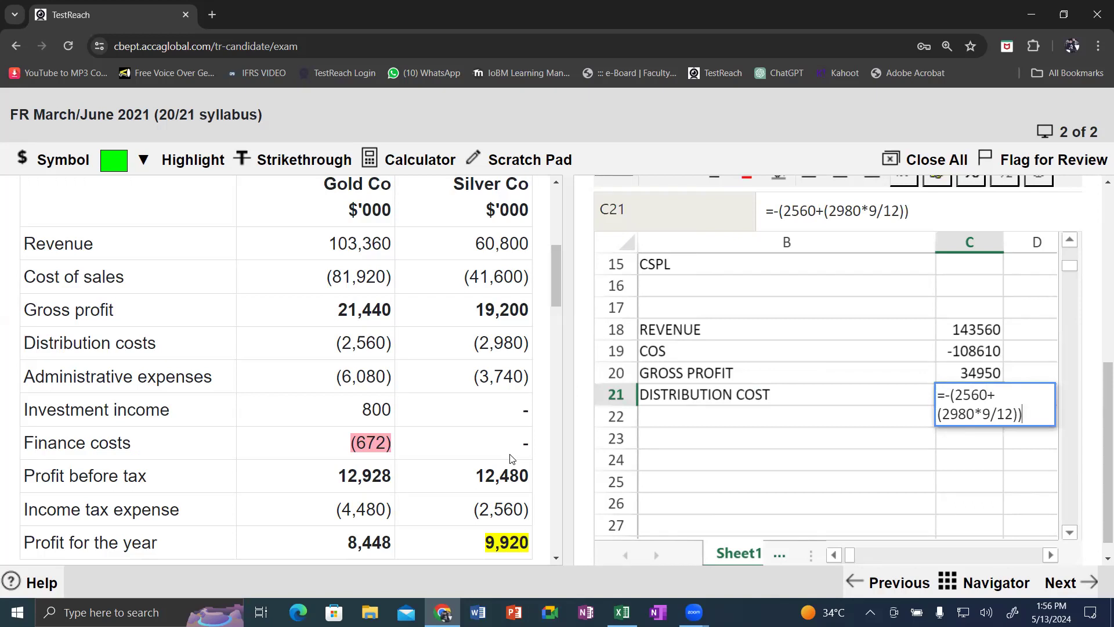
key(Return)
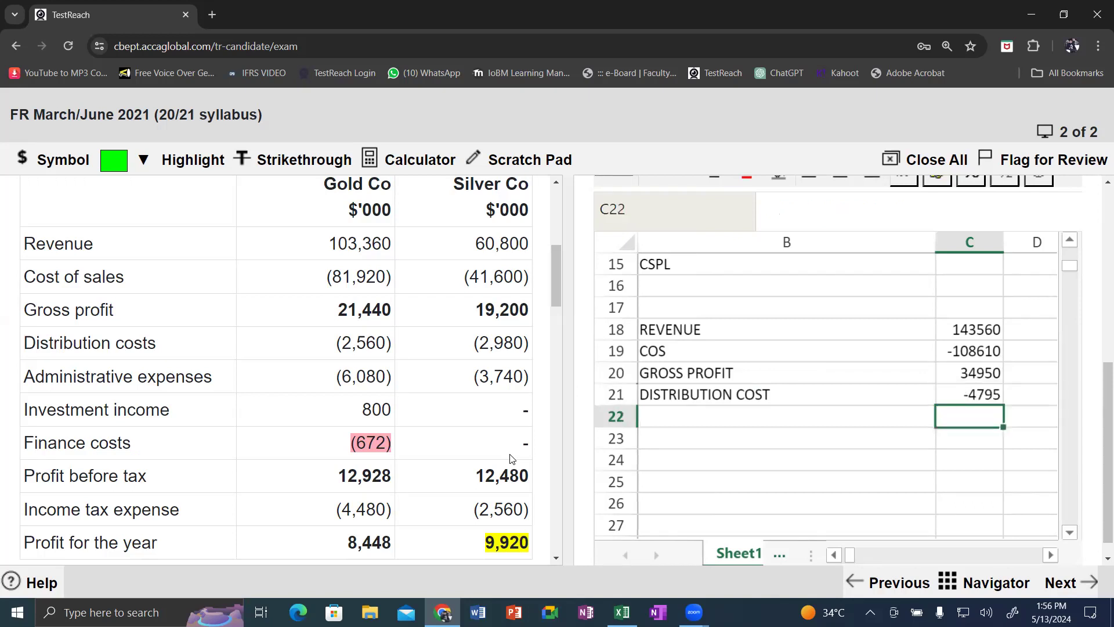
Label row 22 with LESS in column A and ADMIN COST in column B
key(Home)
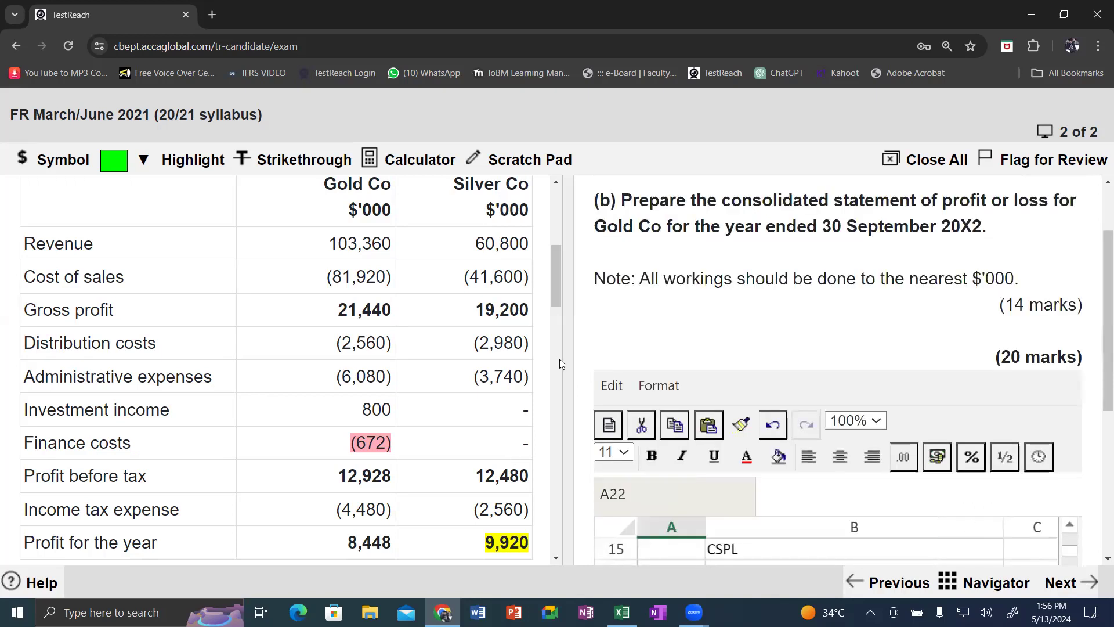
scroll(855, 347, down, 4)
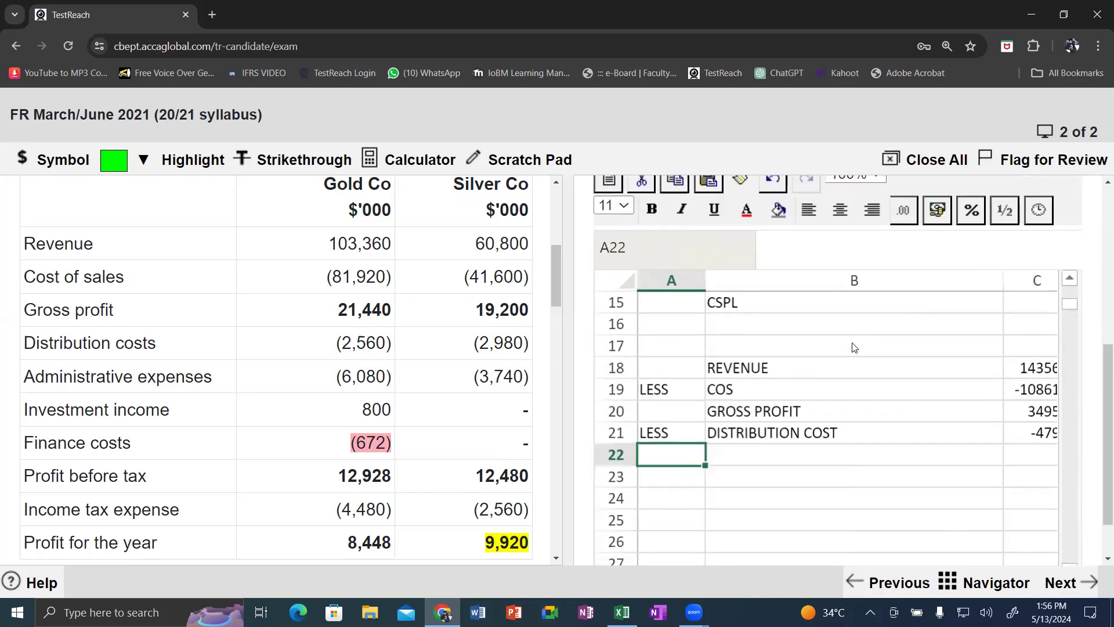
text(LESS)
key(Tab)
text(A)
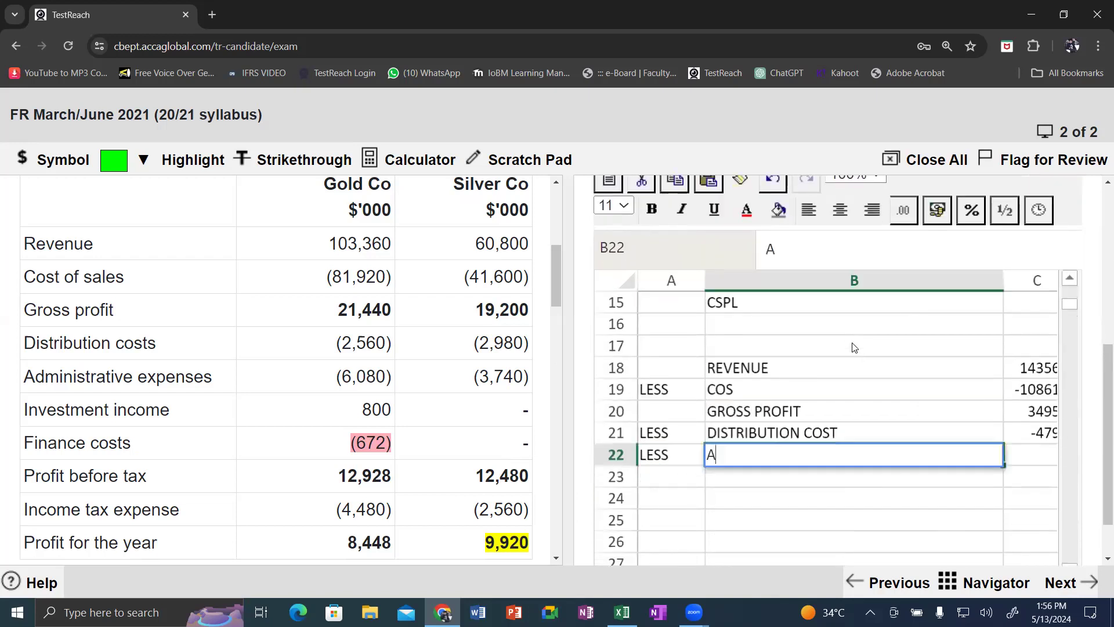
text(DMIN COST)
key(Tab)
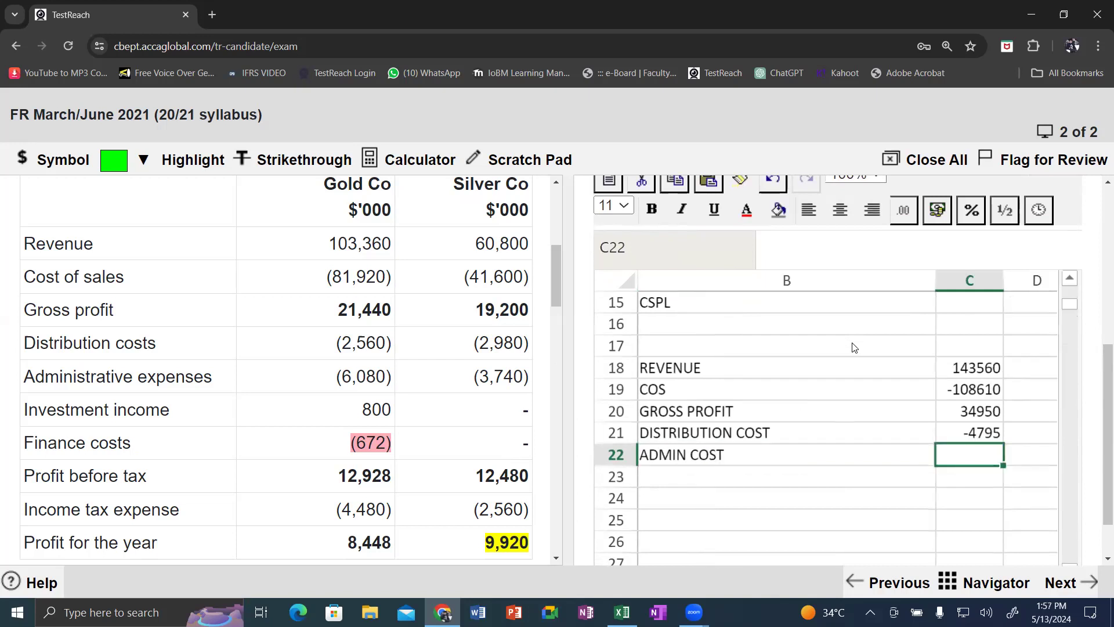
Enter the consolidated administrative cost formula =-(6080+(3740*9/12)) in C22
text(=)
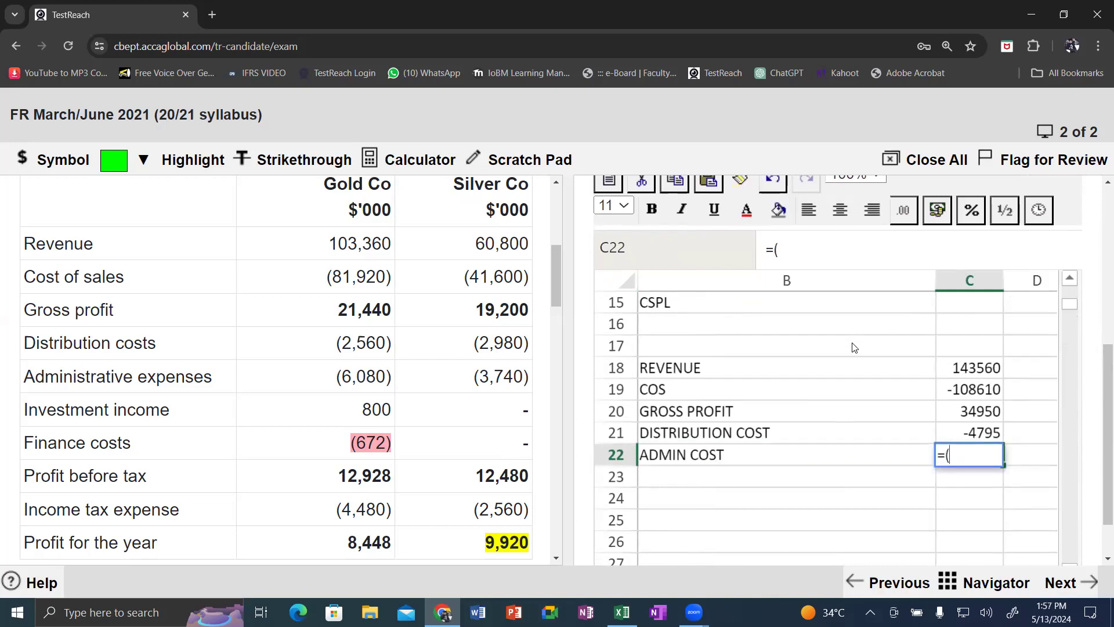
text(-(6080+()
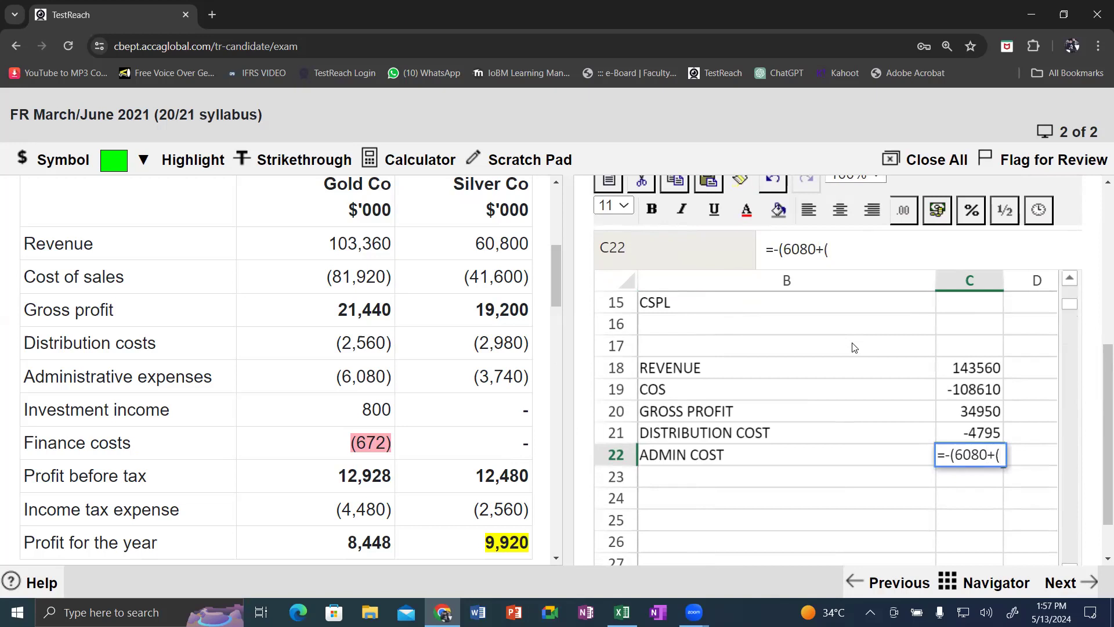
text(3740*9)
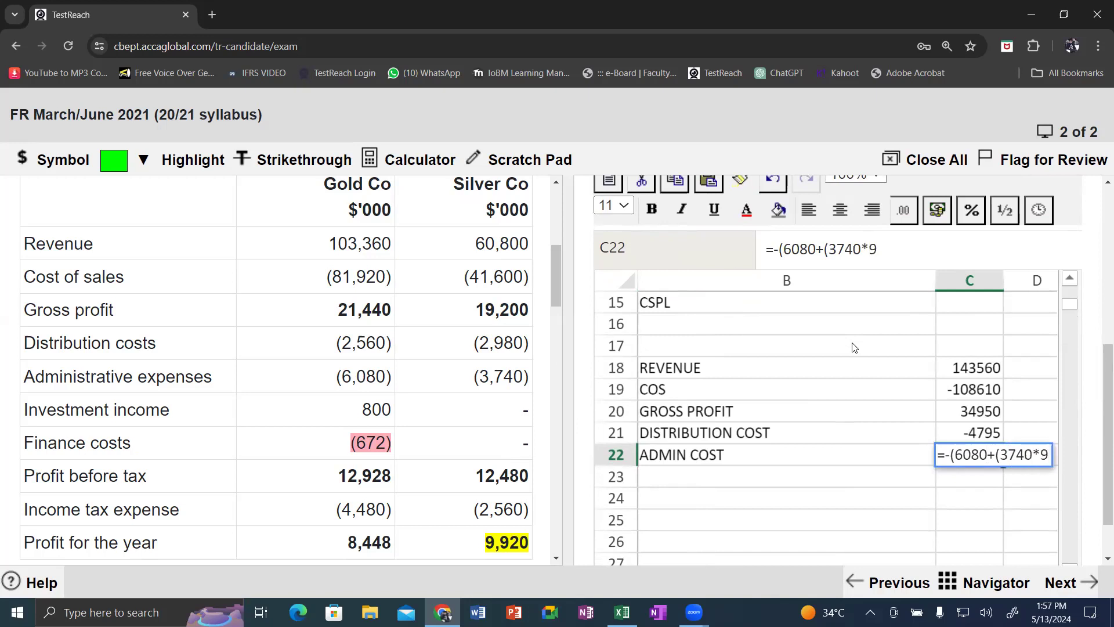
text(/12)))
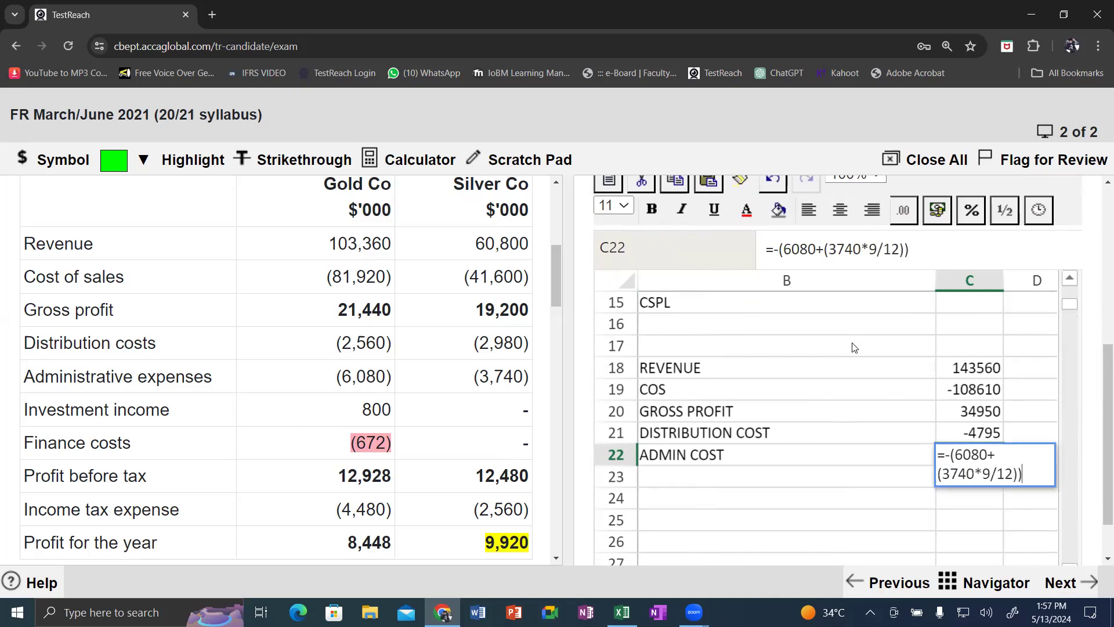
key(Return)
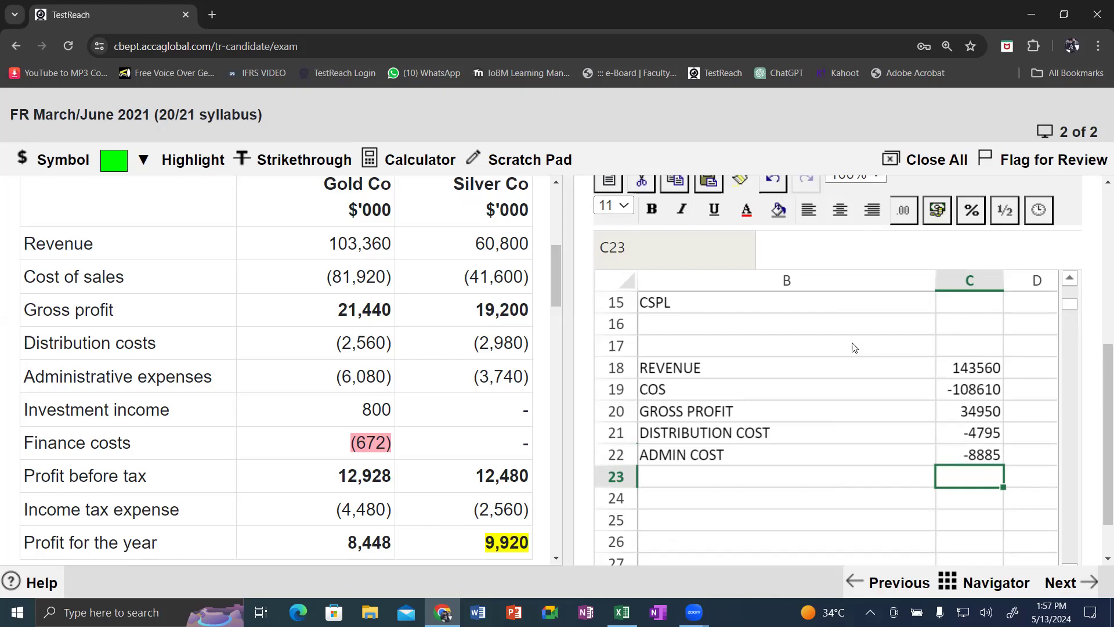
Add an INVESTMENT INCOME line in row 23 with the formula =800-800 in C23
key(Left)
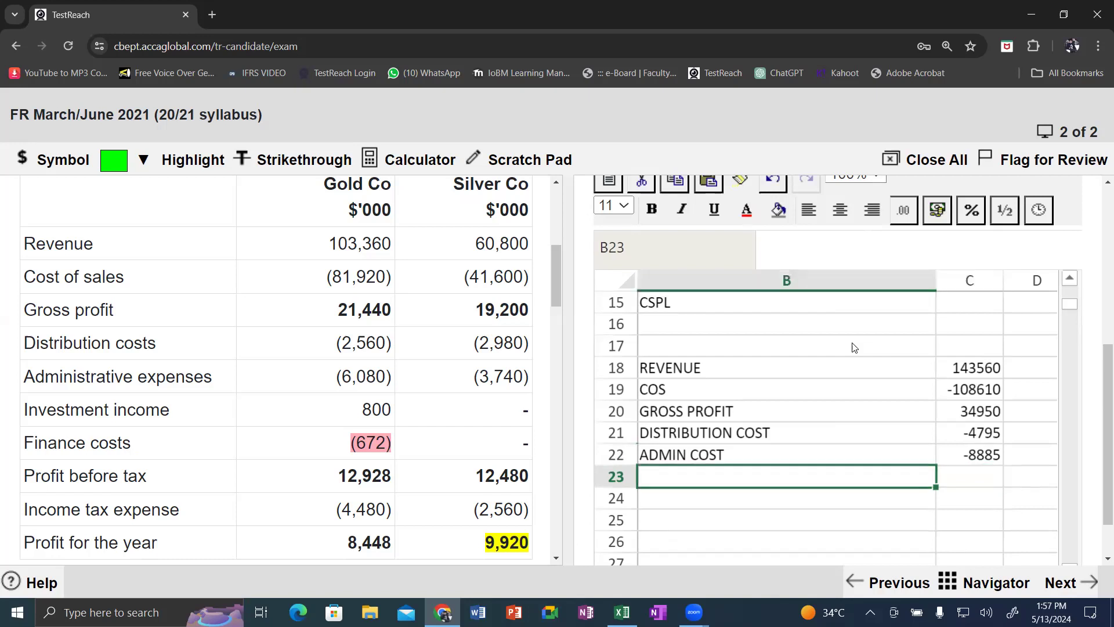
text(INVE)
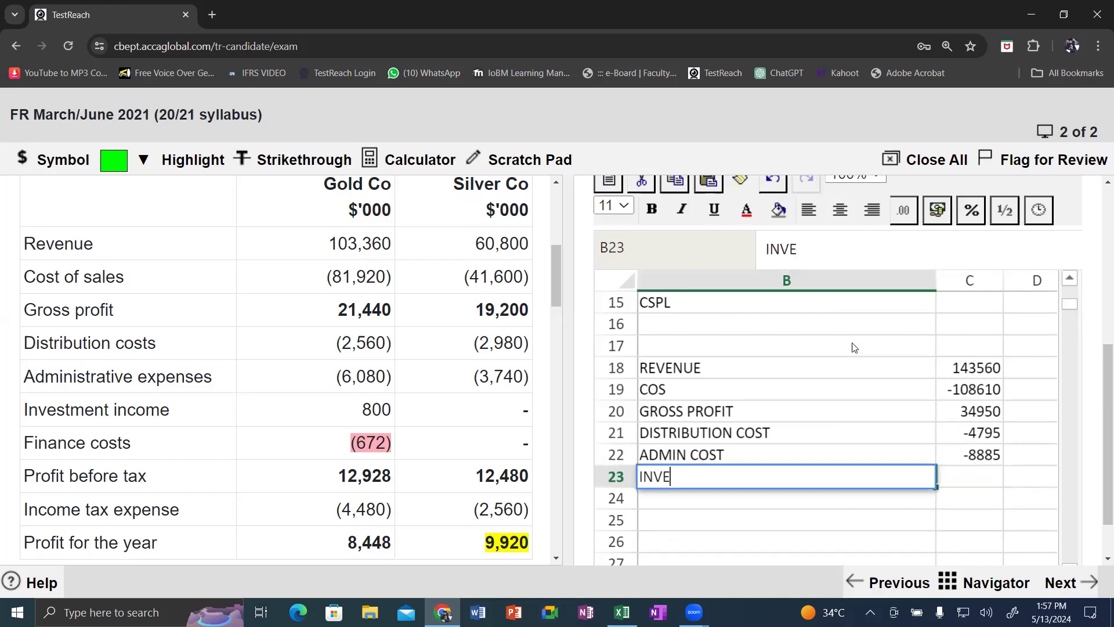
text(STMENT INCOME)
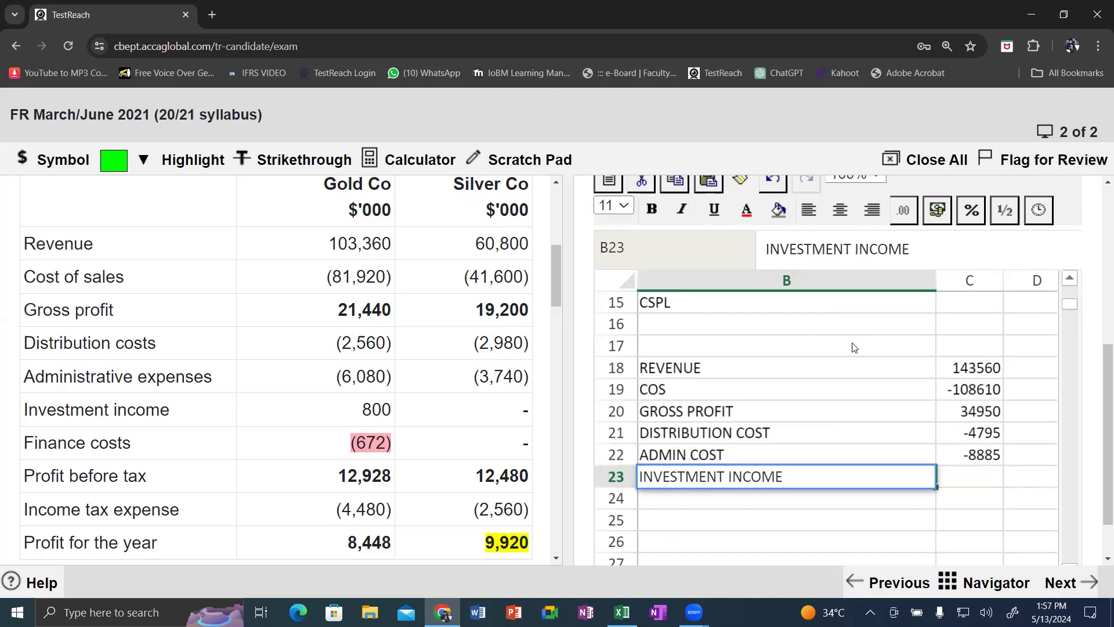
click(973, 487)
text(=)
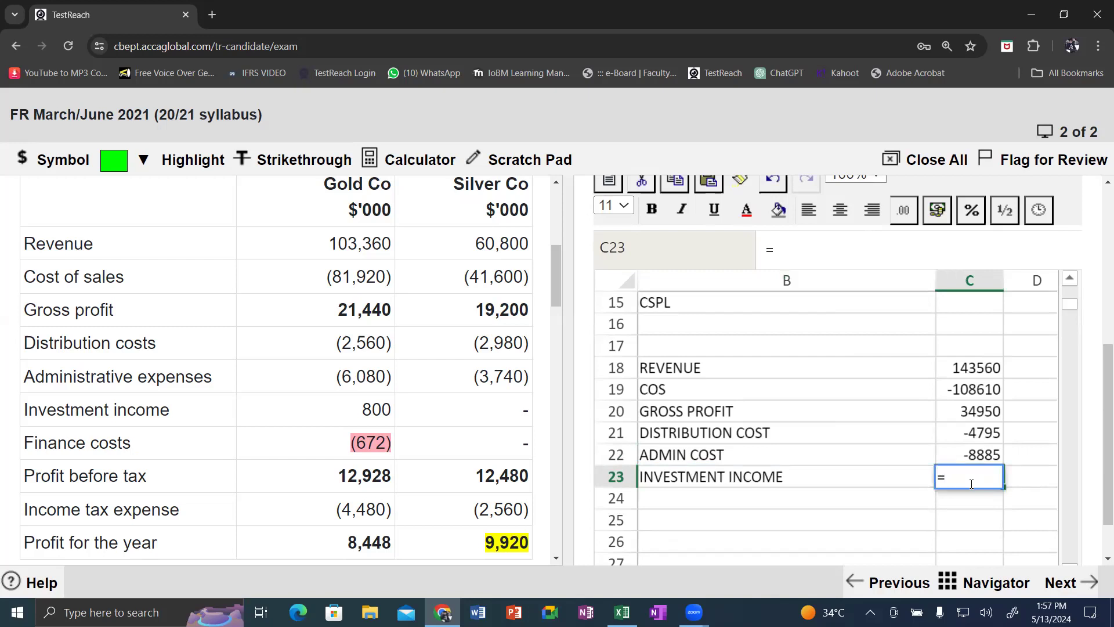
text(800-800)
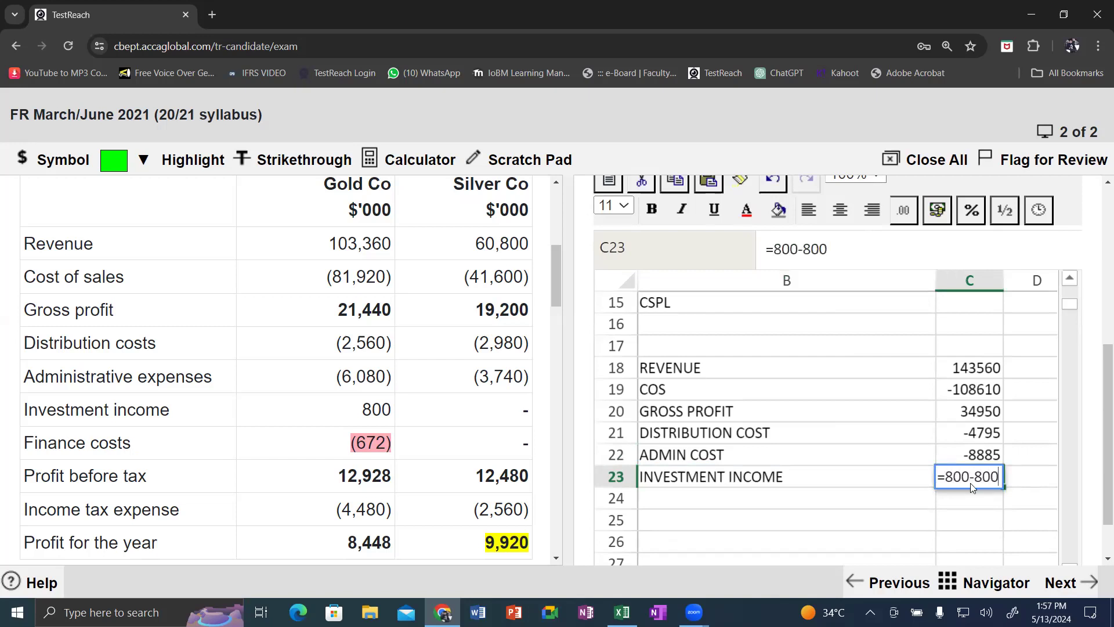
key(Return)
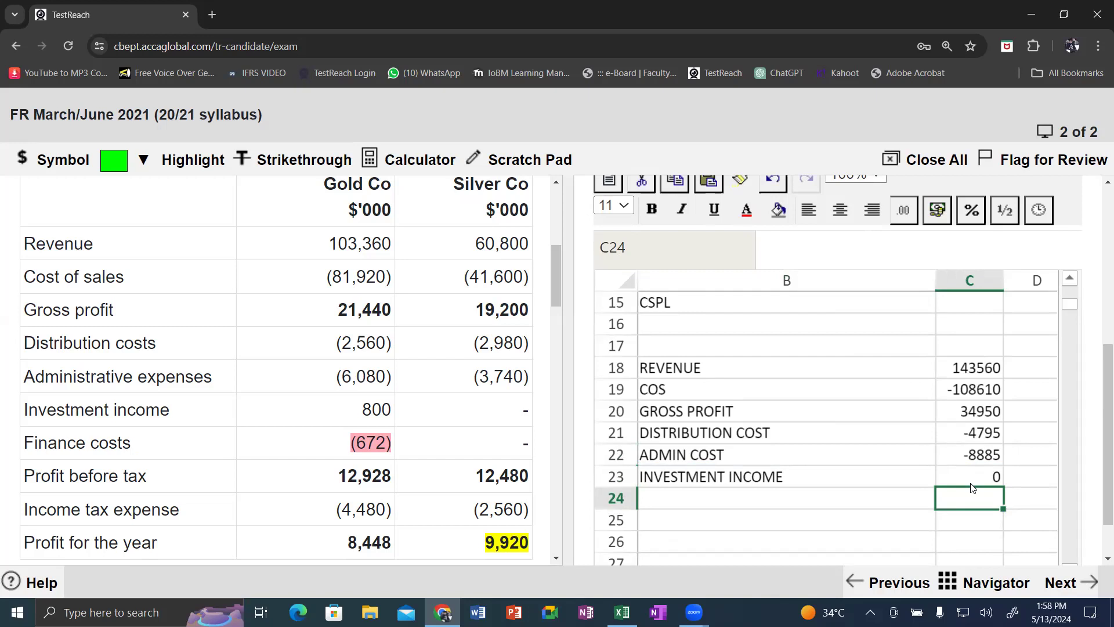
key(Left)
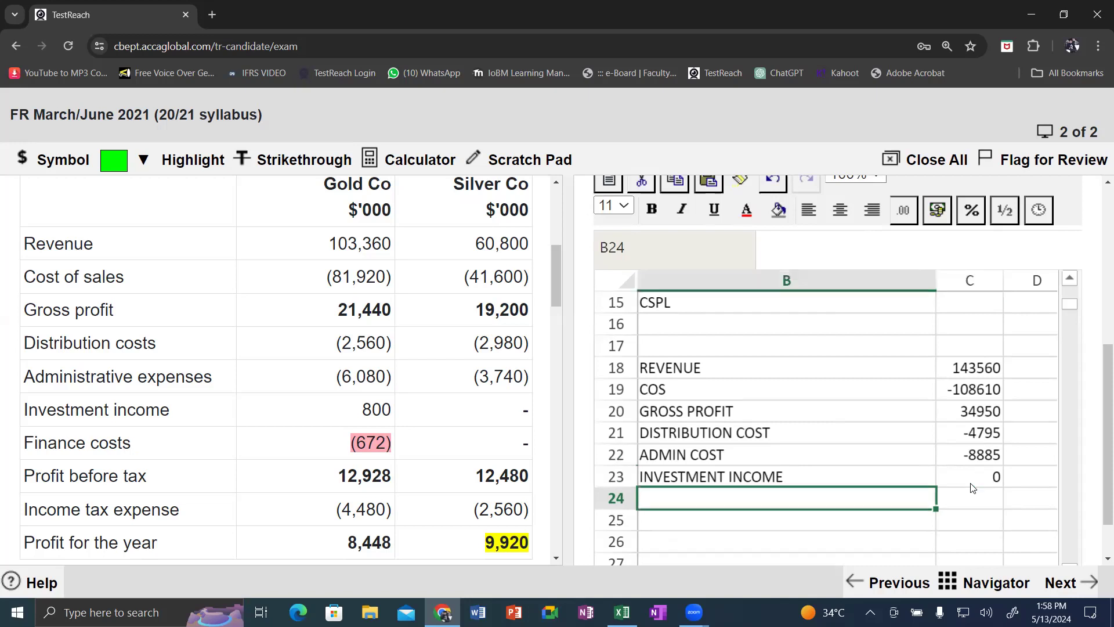
text(FI)
key(BackSpace)
key(BackSpace)
text(S)
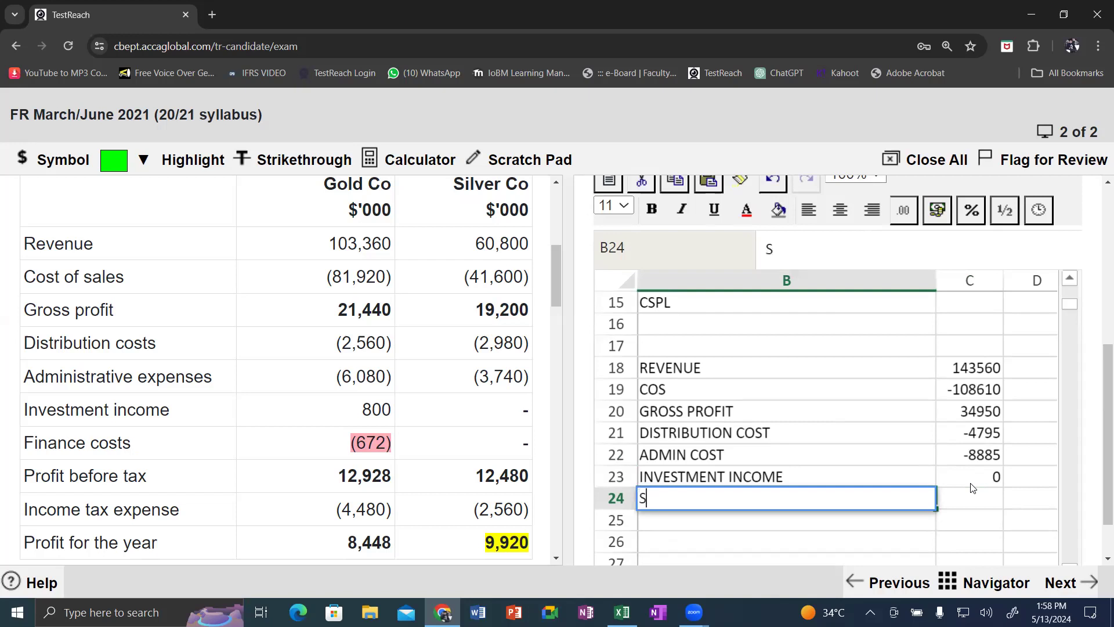
text(OP)
key(BackSpace)
key(BackSpace)
Mark the INVESTMENT INCOME line with ADD in A23
scroll(972, 488, up, 5)
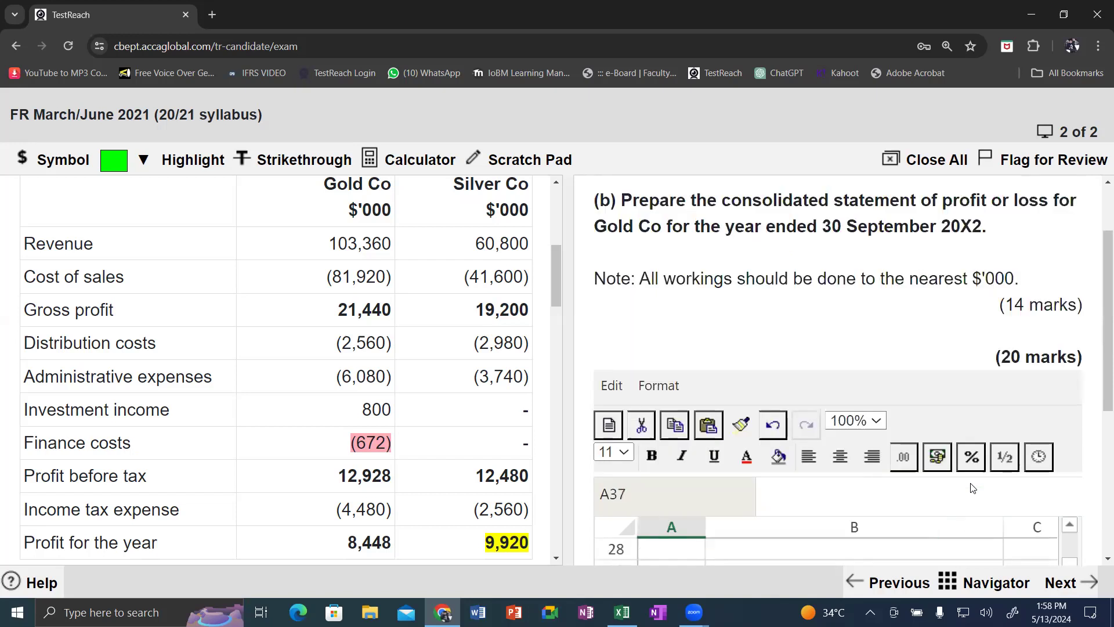
scroll(832, 444, down, 5)
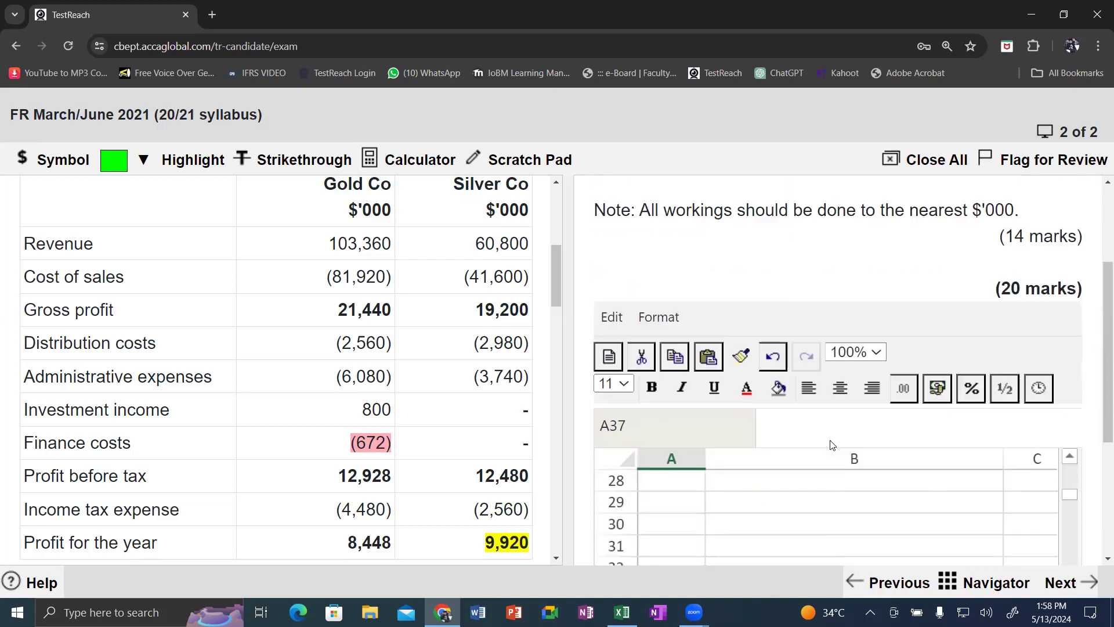
scroll(832, 444, down, 4)
scroll(832, 444, up, 6)
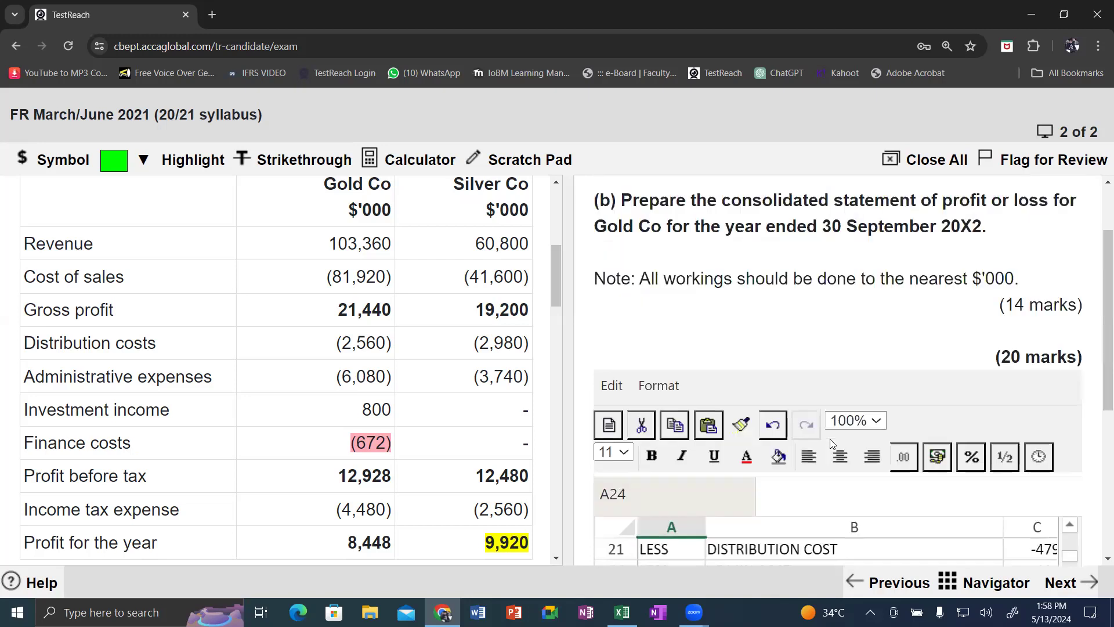
scroll(831, 444, down, 3)
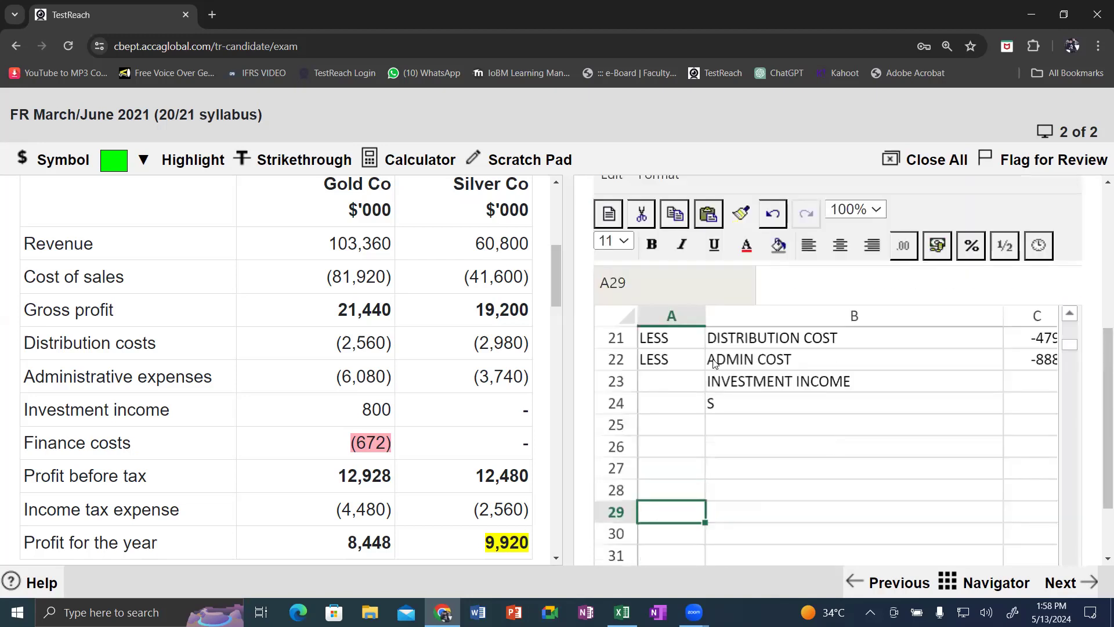
click(668, 387)
text(ADD)
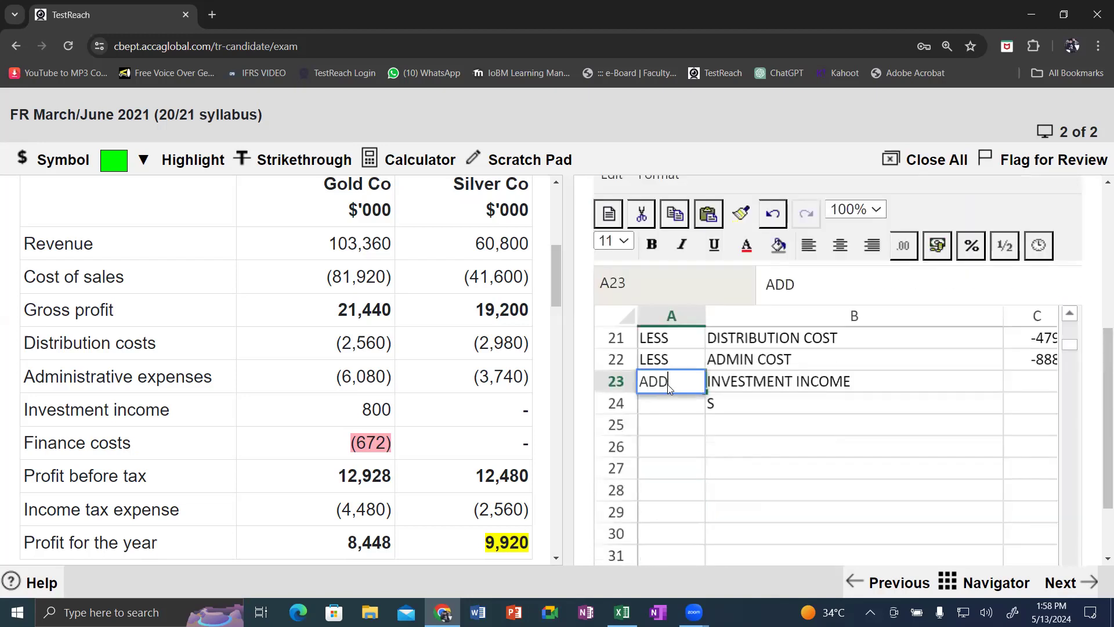
key(Return)
Label row 24 with ADD in column A and SHARE OF PROFIT IN ASSOCIATE in column B
text(ADD)
key(Tab)
text(SHARE )
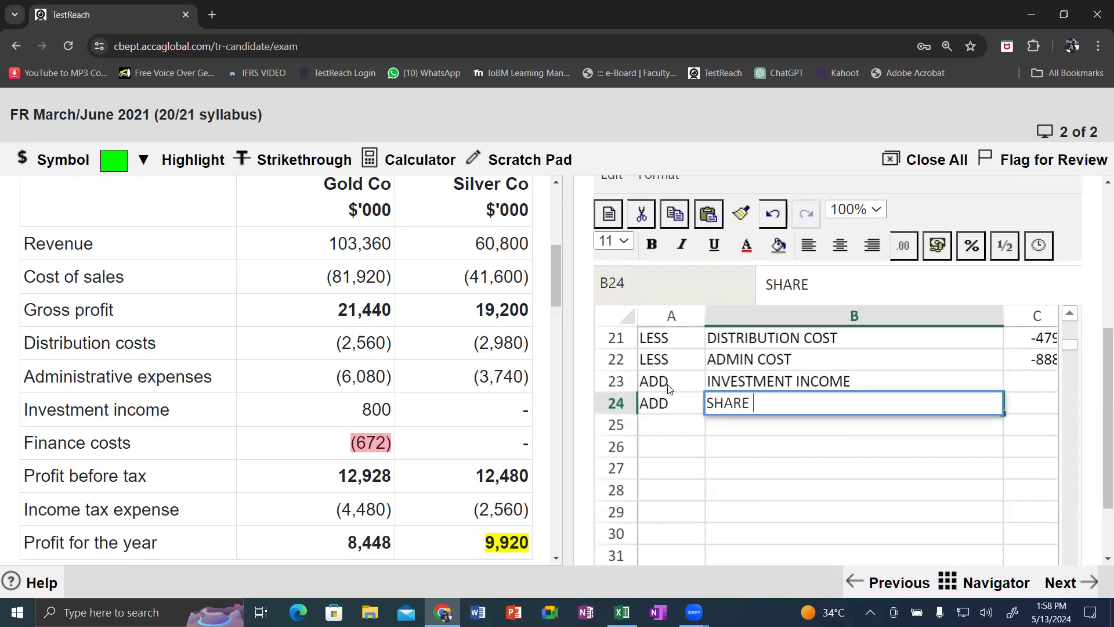
text(OF P)
key(BackSpace)
text(OF PROFIT )
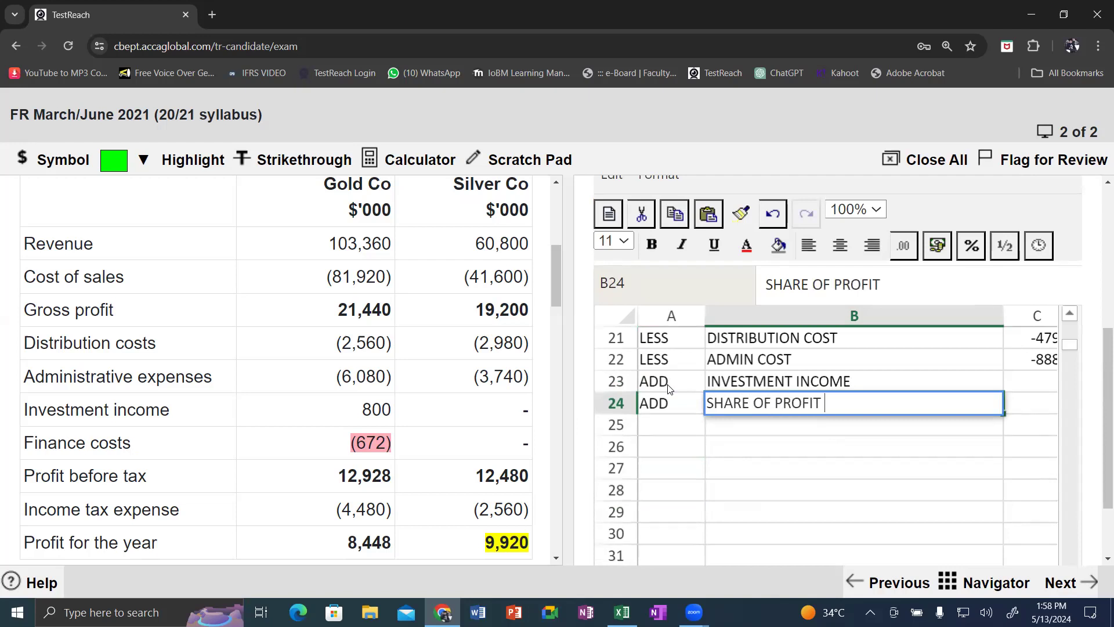
text(IN ASSOCIATE)
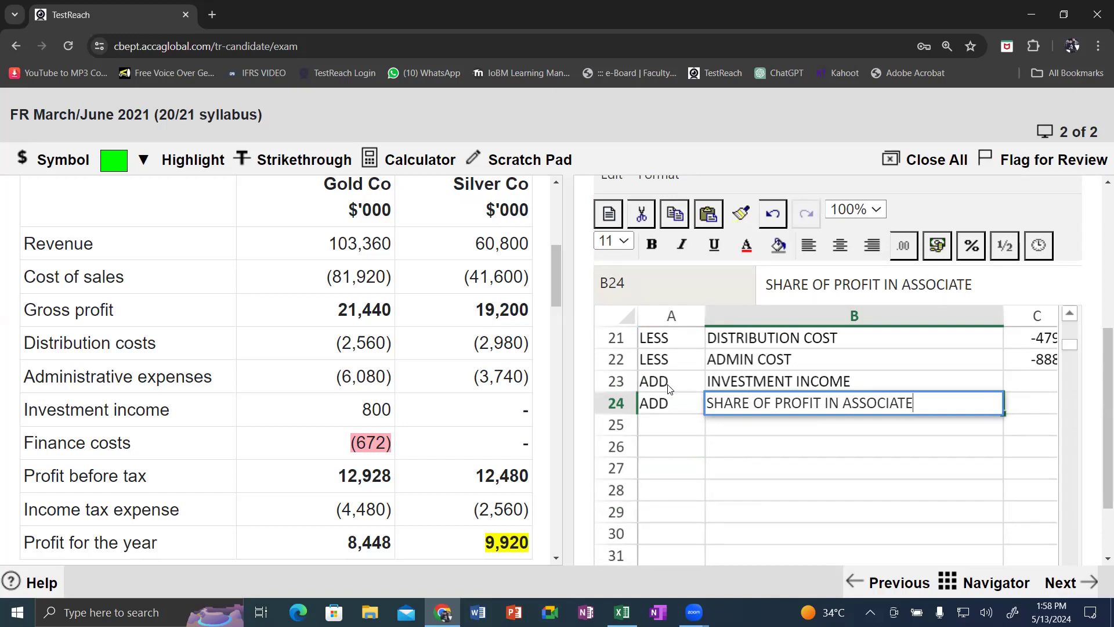
key(Return)
Find the cell in the workings that holds the SHARE OF PROFIT IN ASSOCIATE figure
key(Up)
key(Right)
key(Right)
key(Right)
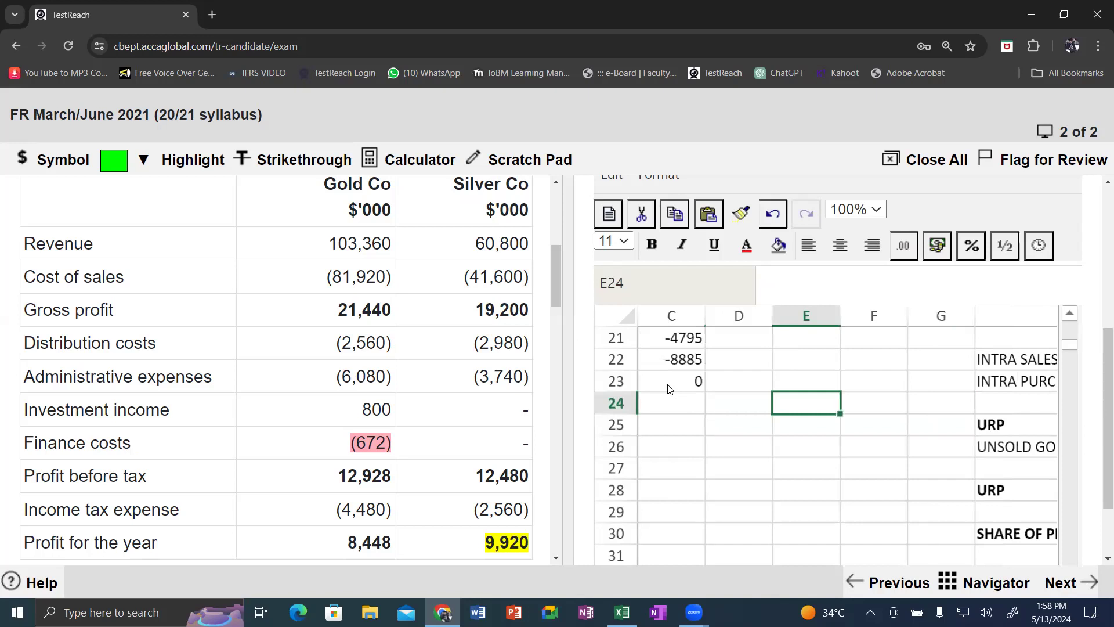
key(Right)
key(Right)
key(Right)
key(Right)
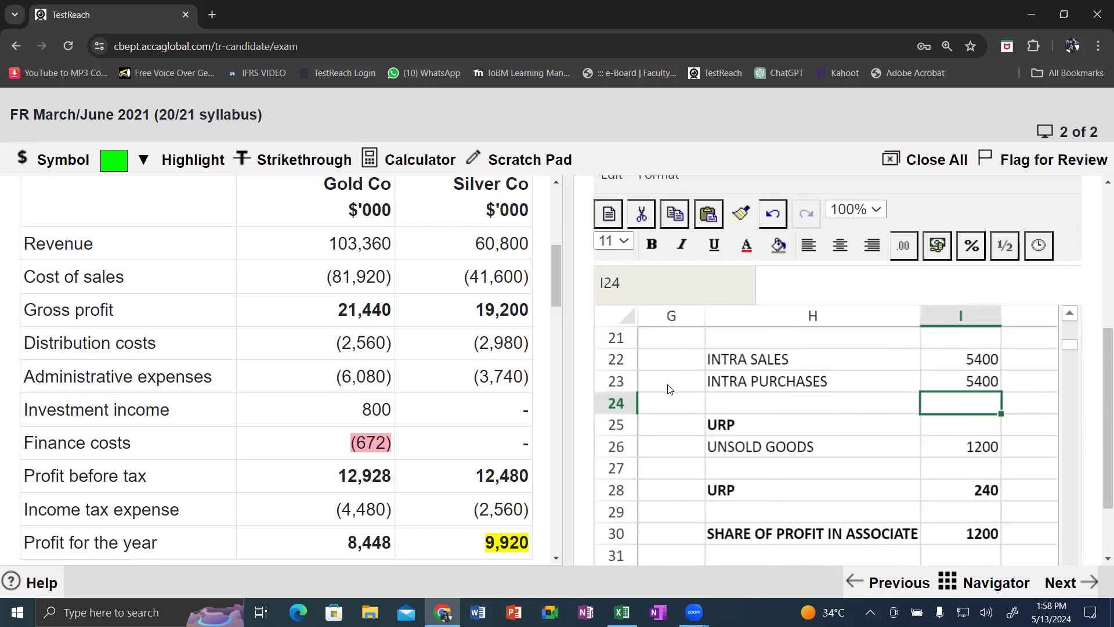
key(Down)
key(Down)
key(Down)
key(Down)
key(Down)
key(Down)
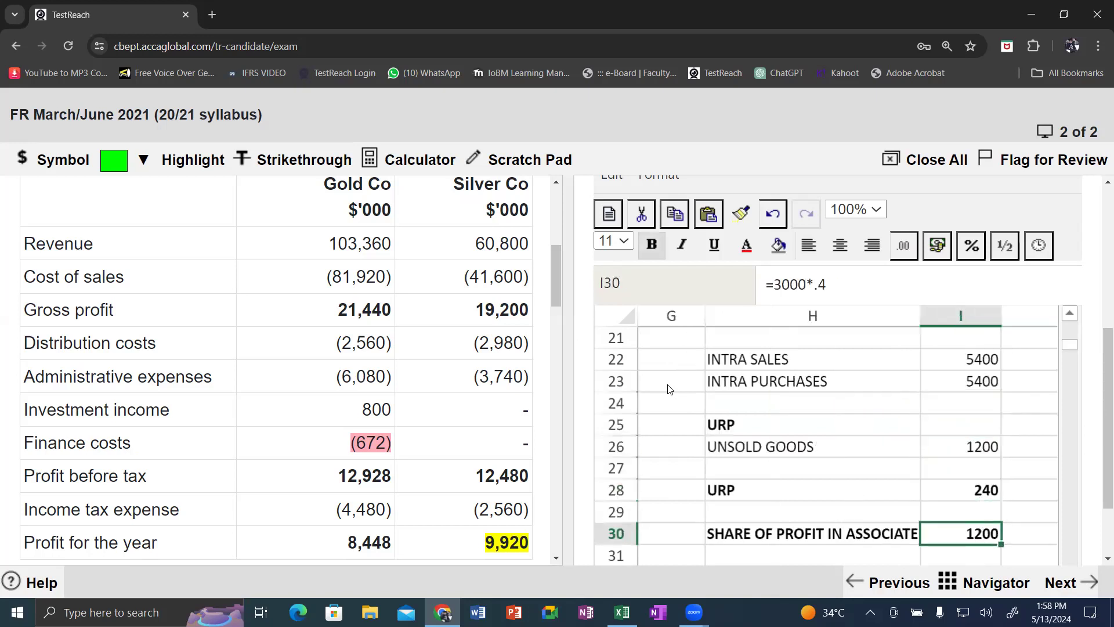
Link C24 to the associate's profit share in the workings with the formula =I30
key(Left)
key(Left)
key(Left)
key(Left)
scroll(669, 389, up, 4)
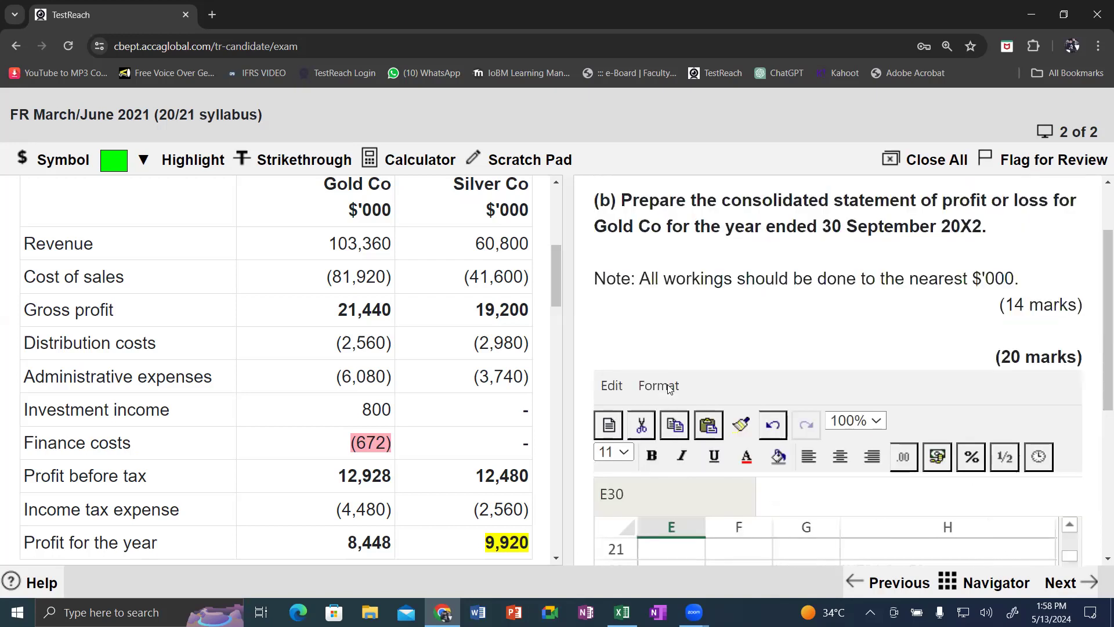
scroll(847, 393, down, 4)
scroll(848, 393, down, 2)
scroll(849, 393, left, 3)
scroll(849, 394, up, 2)
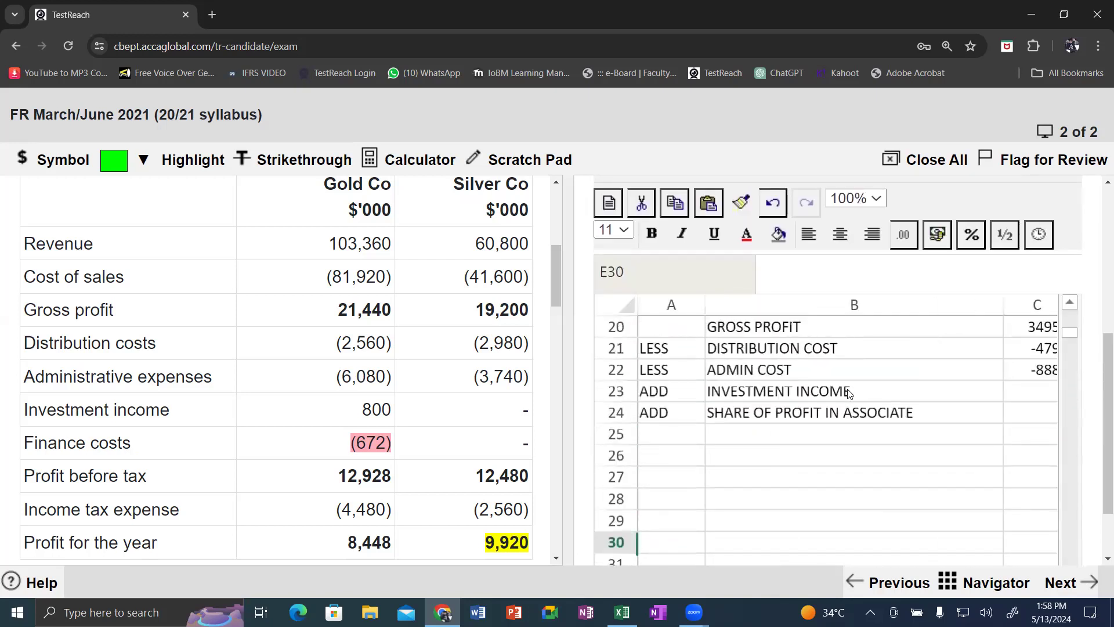
click(1044, 415)
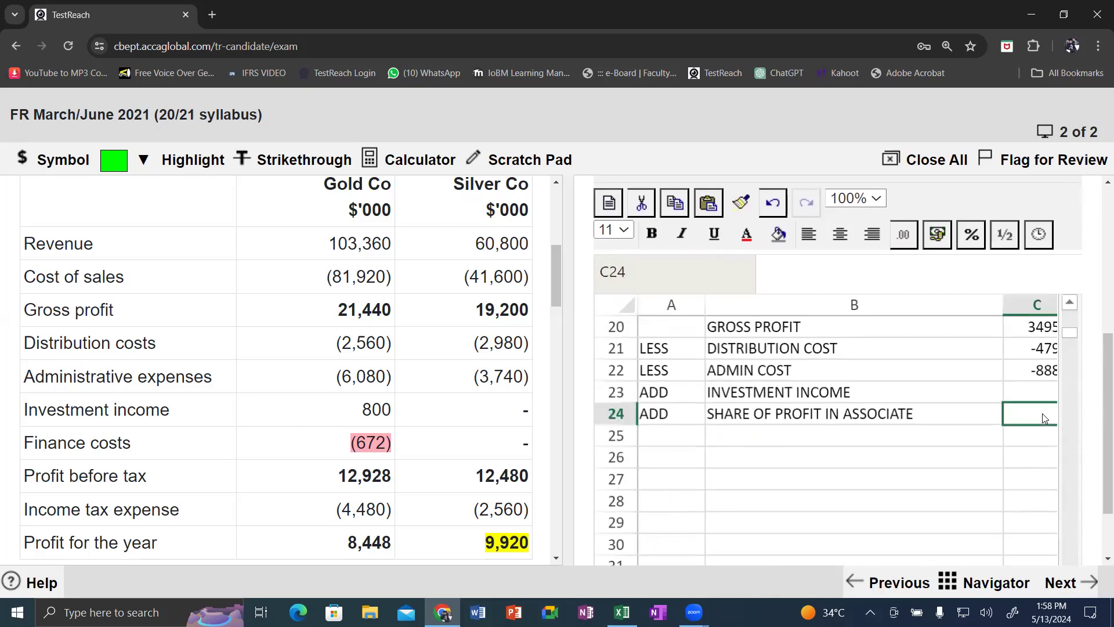
text(=)
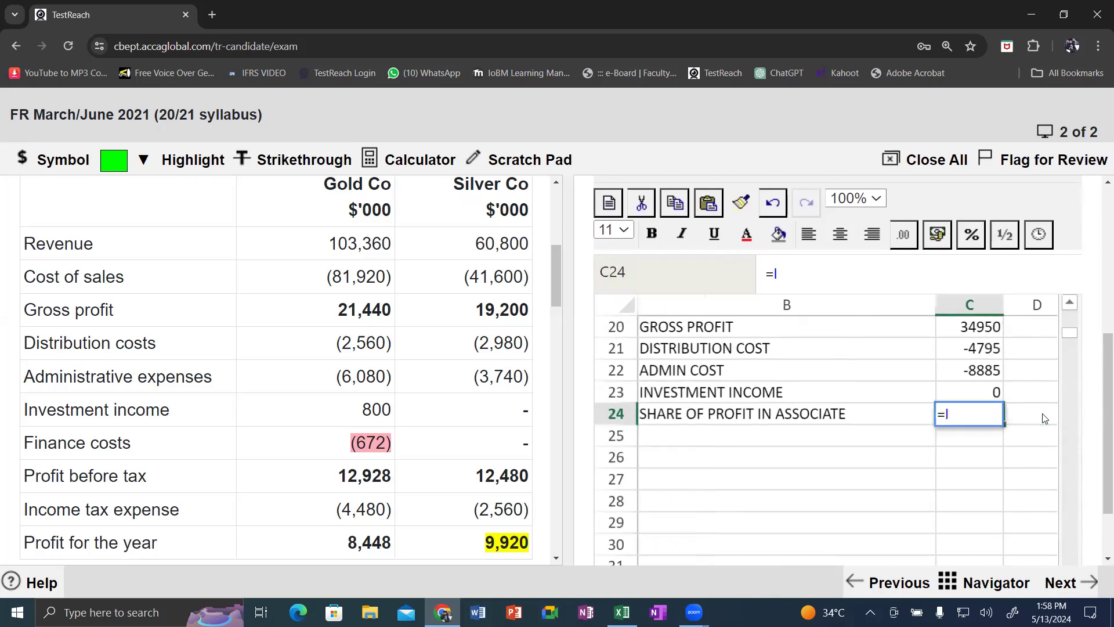
text(I30)
key(Return)
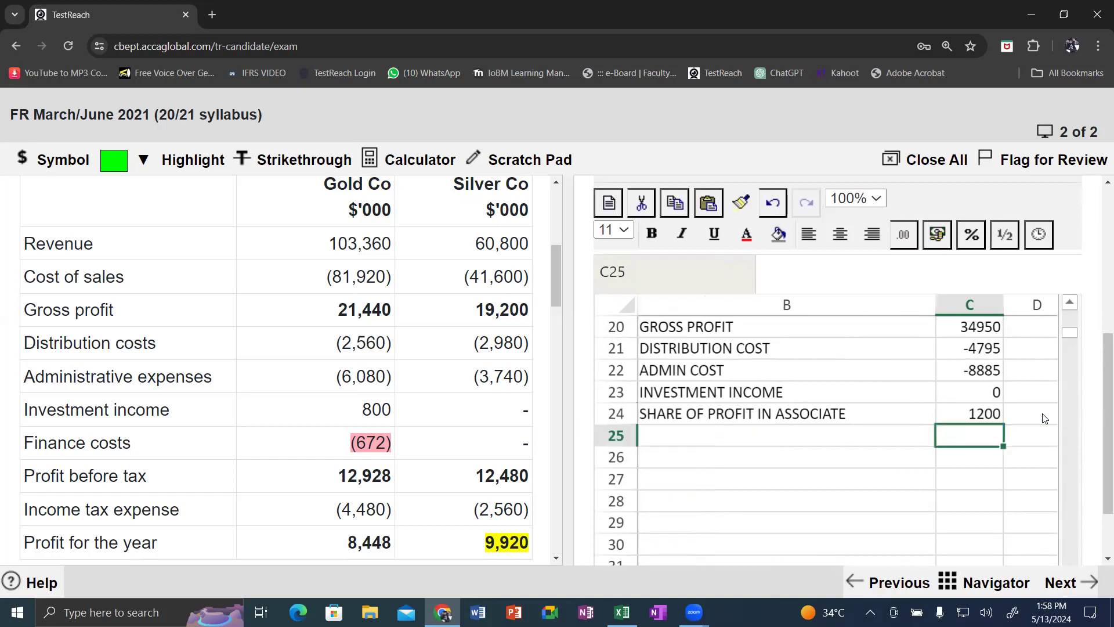
Label row 25 with LESS in column A and FINANCE COST in column B
key(Left)
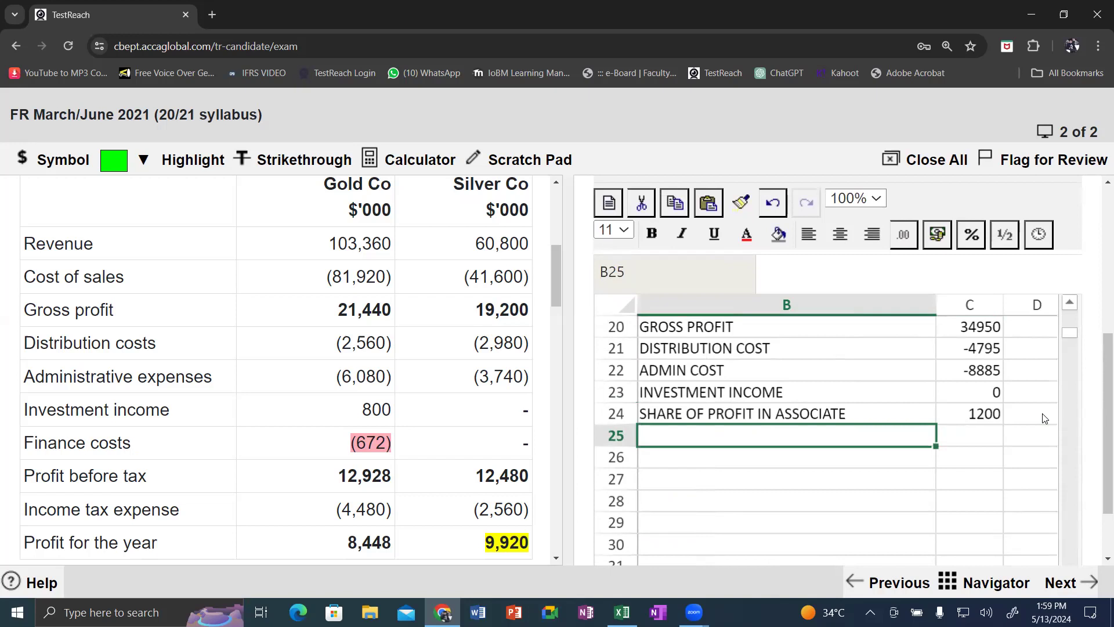
key(Left)
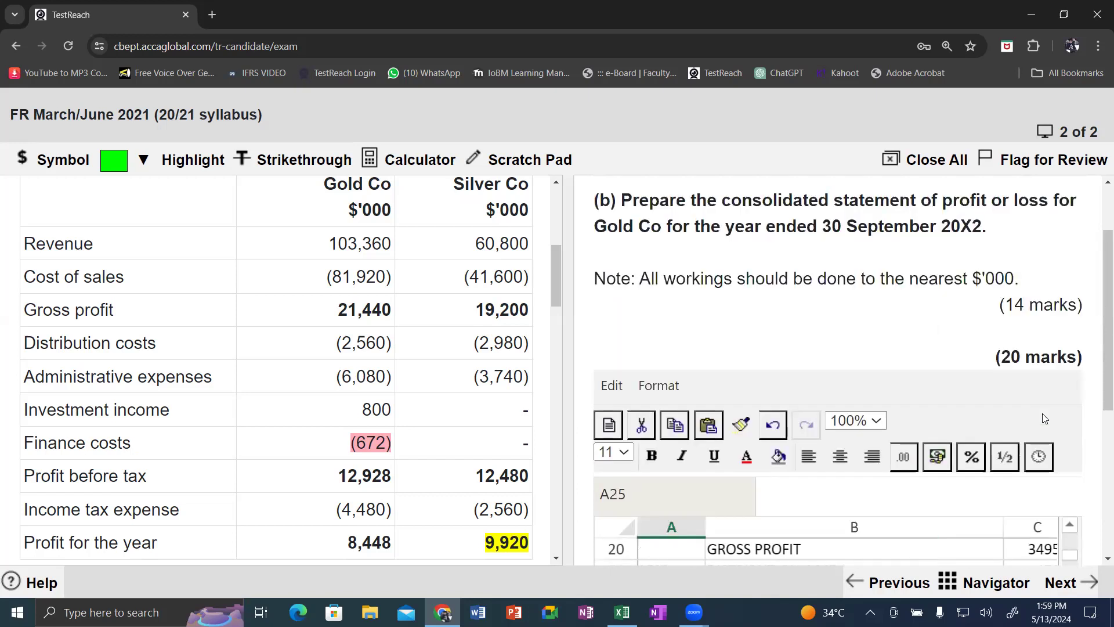
scroll(1016, 430, down, 2)
scroll(1017, 431, down, 2)
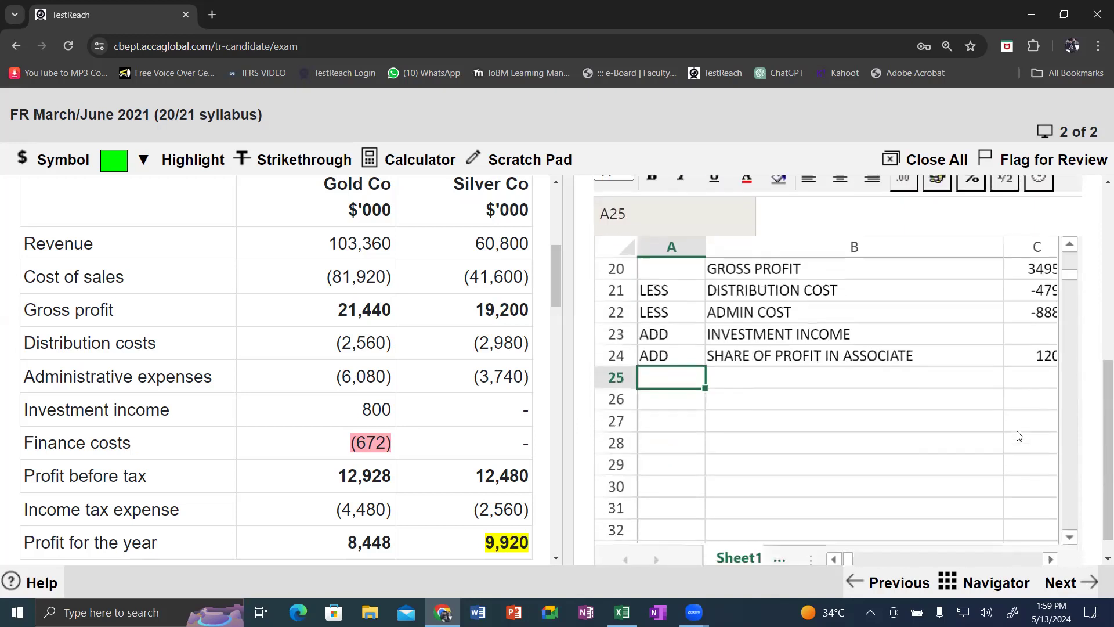
text(LESS)
key(Tab)
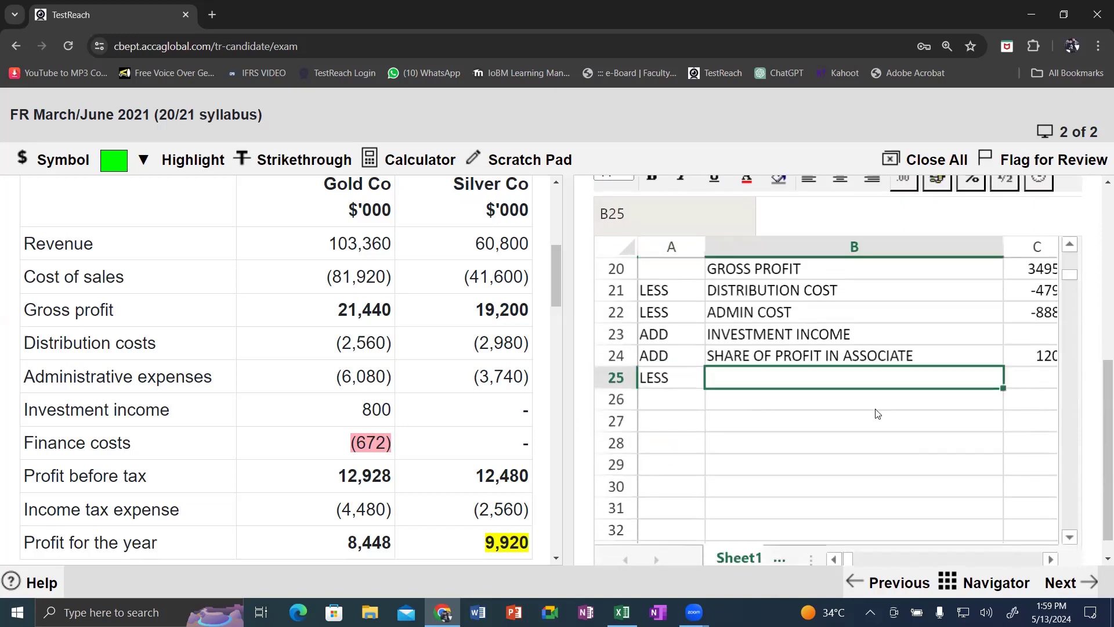
text(FINANCE )
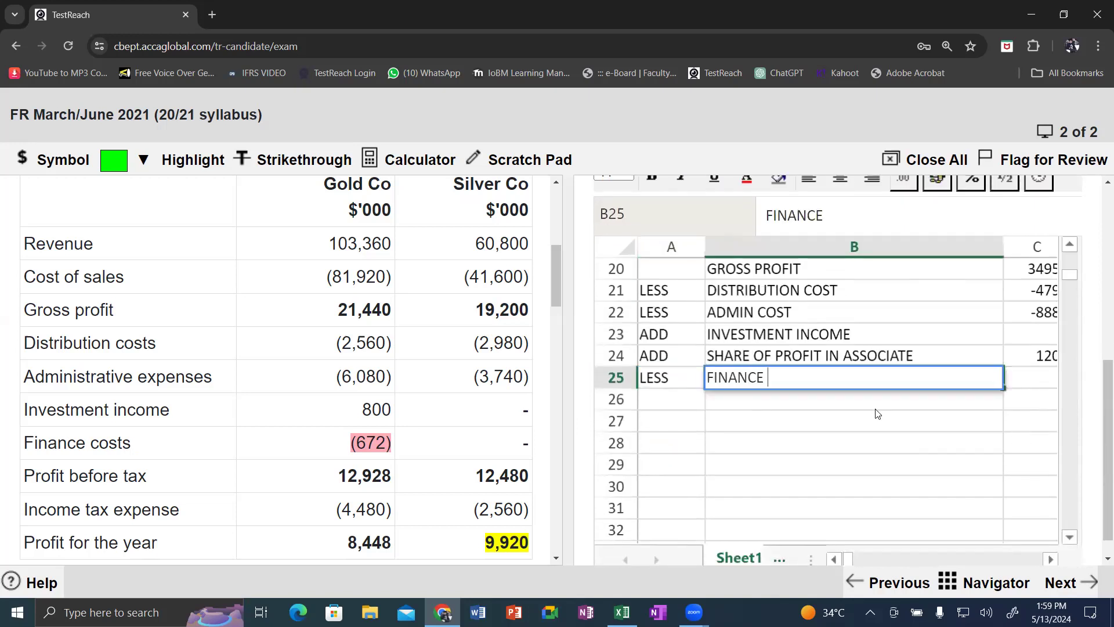
text(COST)
key(Tab)
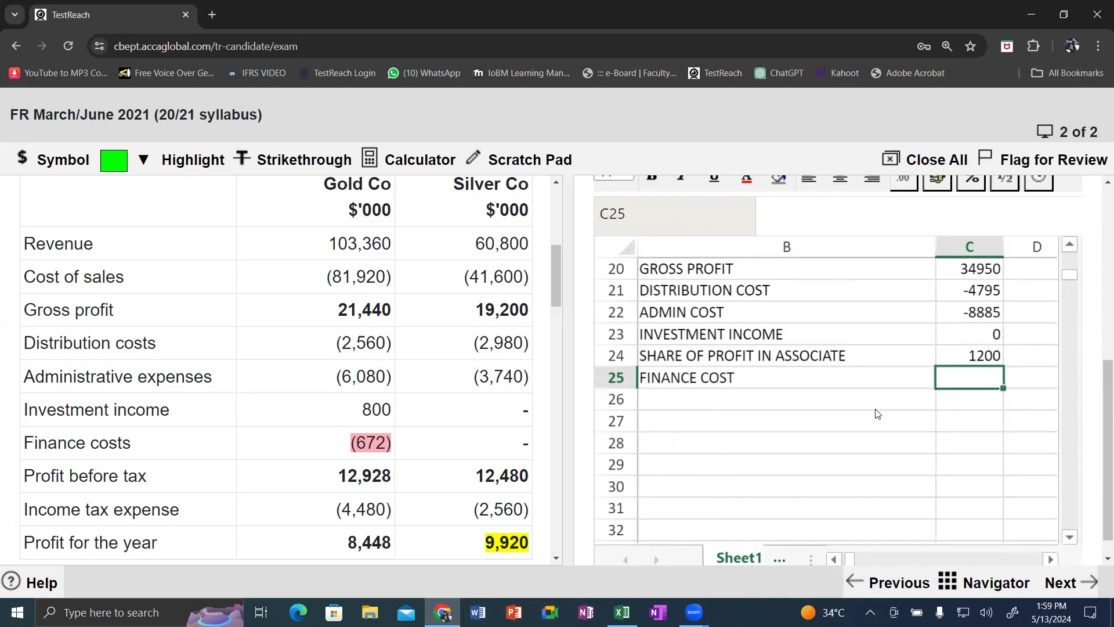
Begin the finance cost formula in C25 as =-(672+M47, adding the convertible loan interest to be charged from the workings
text(=-()
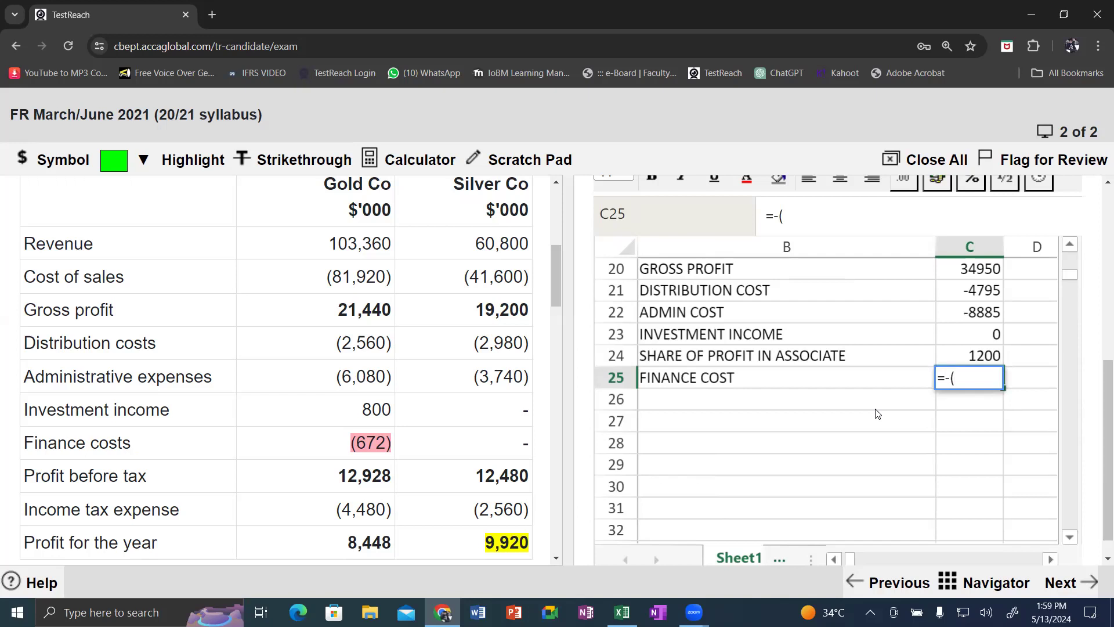
text(672)
text(+)
scroll(935, 452, right, 5)
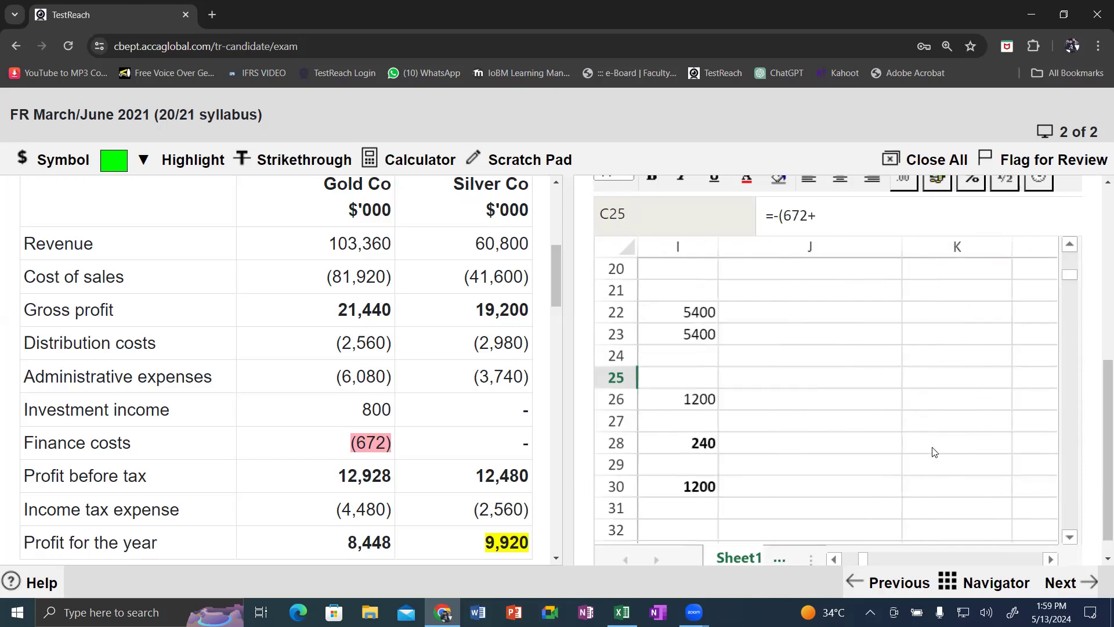
scroll(934, 452, left, 2)
scroll(934, 452, down, 5)
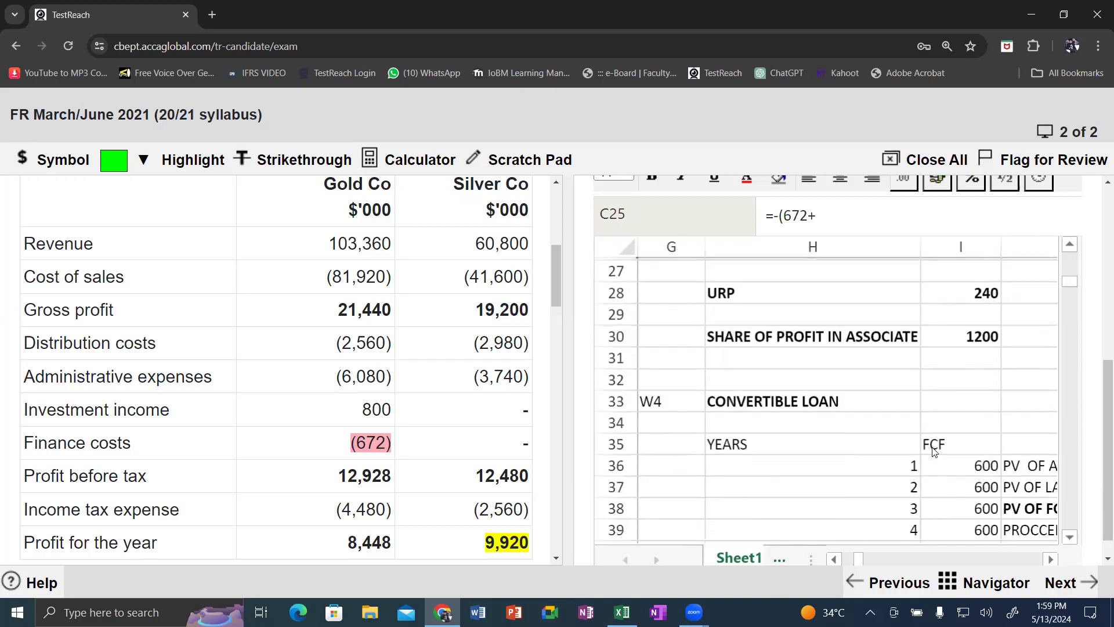
scroll(934, 452, right, 2)
scroll(934, 452, right, 1)
scroll(934, 452, down, 3)
scroll(934, 452, right, 2)
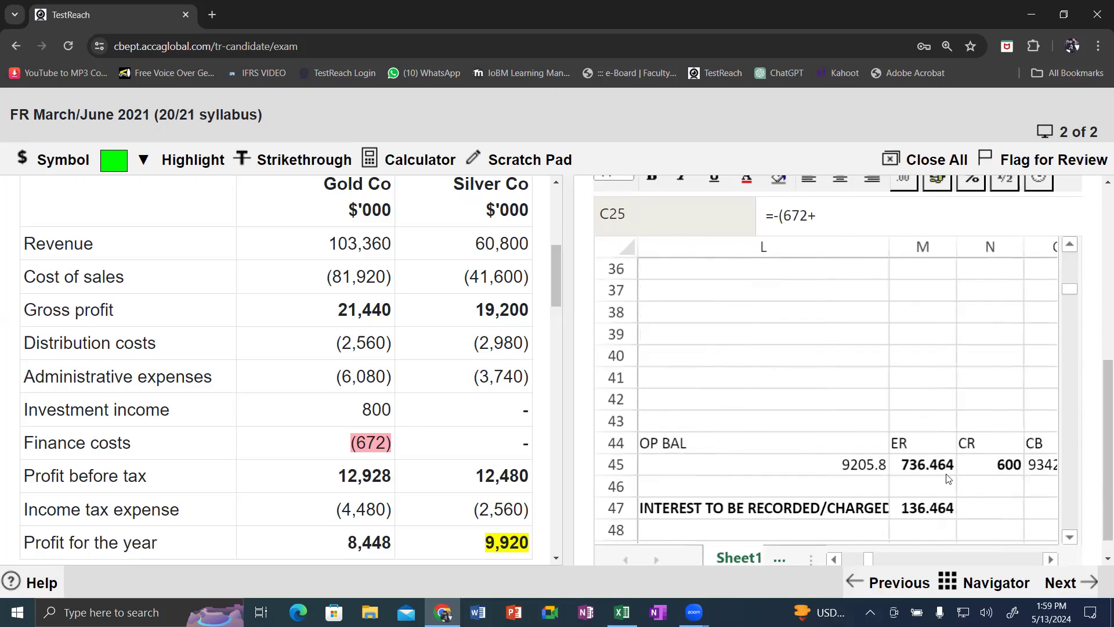
click(949, 510)
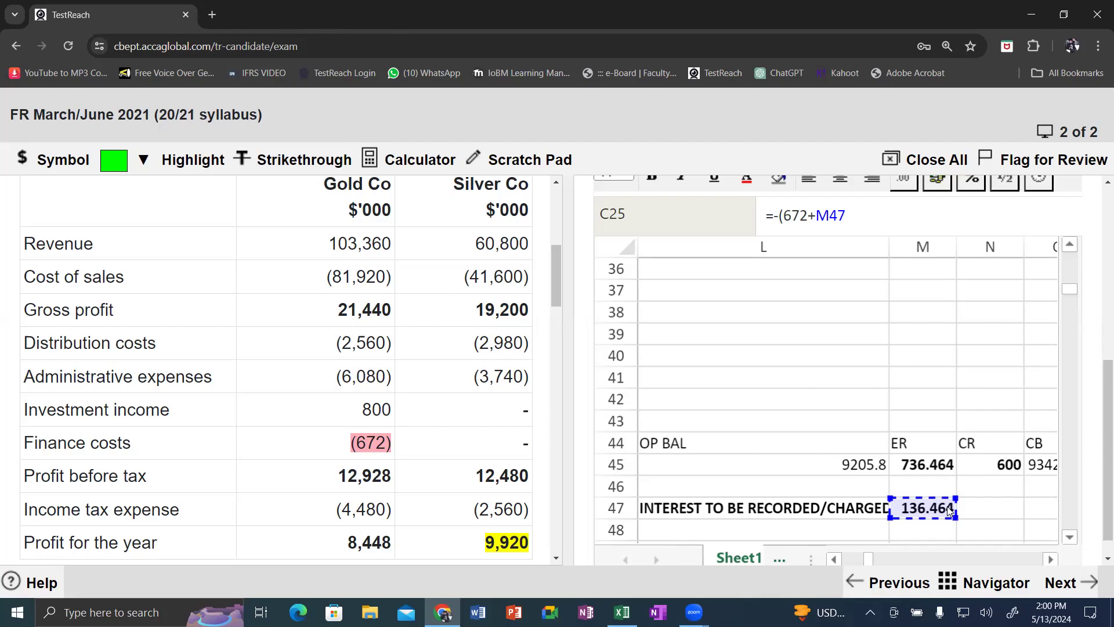
Complete the finance cost formula in C25 as =-(672+M47+(I6*.1)), adding 10% of the deferred consideration from the workings
scroll(946, 506, up, 6)
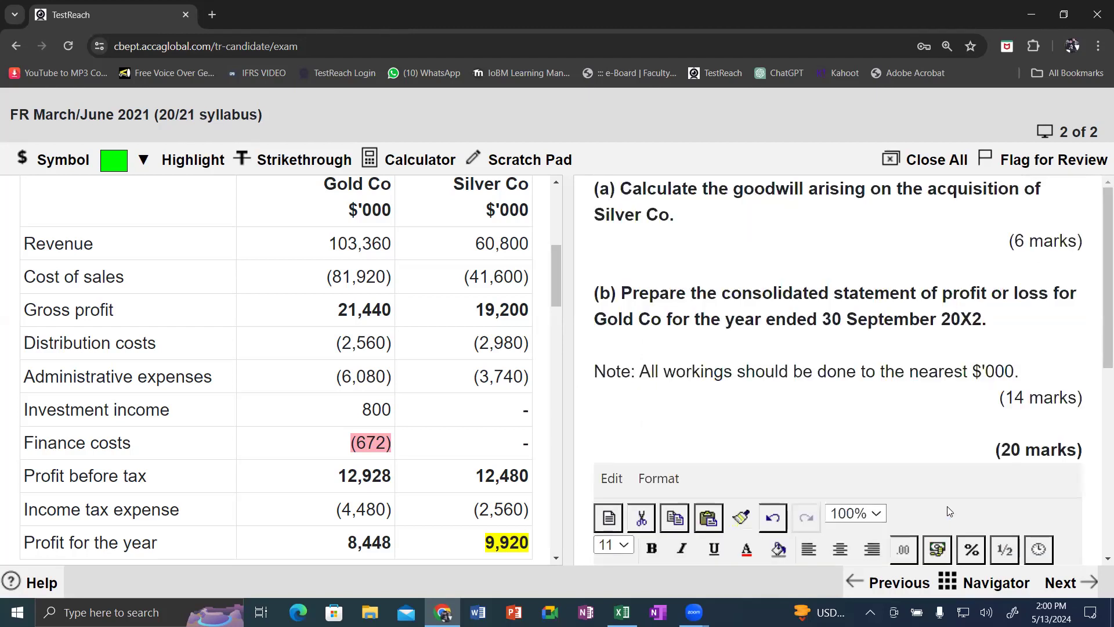
scroll(947, 506, down, 4)
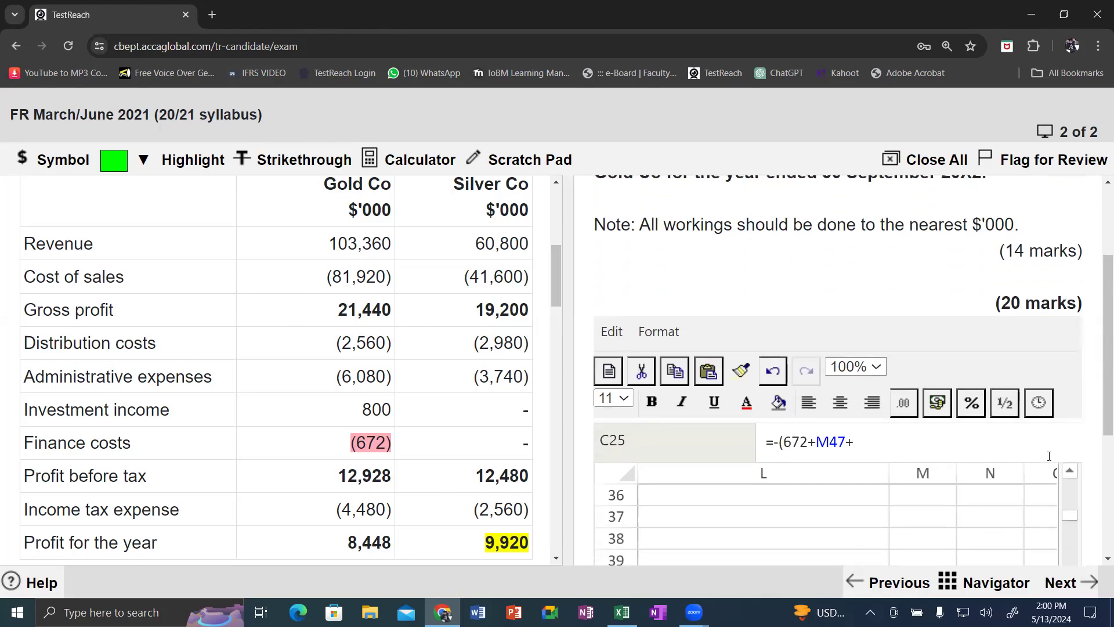
click(905, 354)
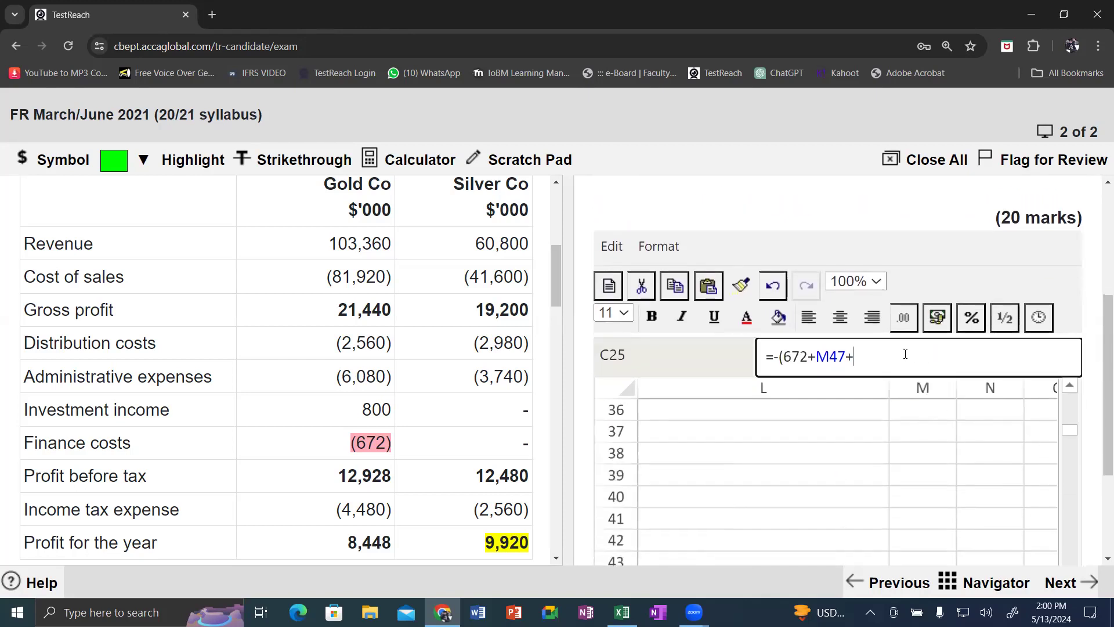
text(()
scroll(925, 448, down, 3)
scroll(925, 448, up, 10)
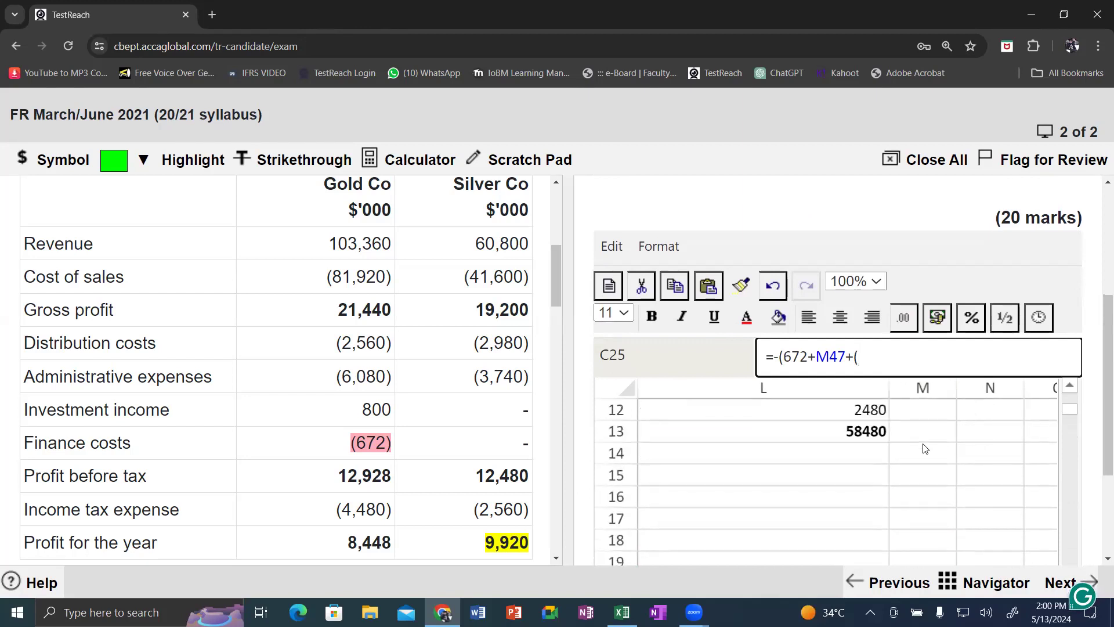
scroll(925, 447, up, 5)
scroll(925, 448, left, 3)
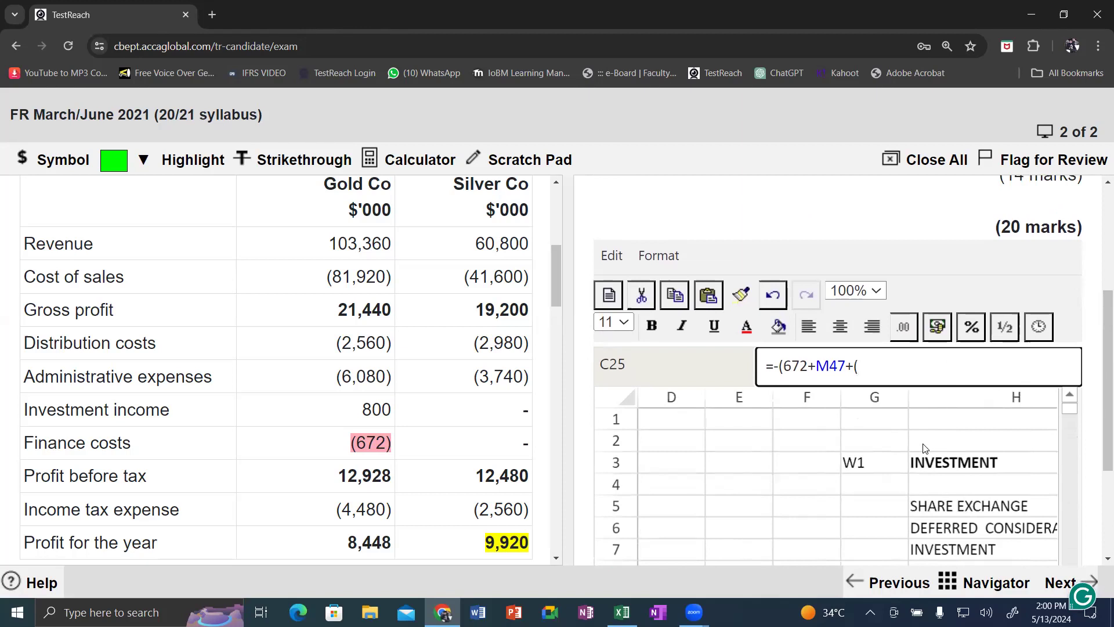
scroll(925, 448, right, 1)
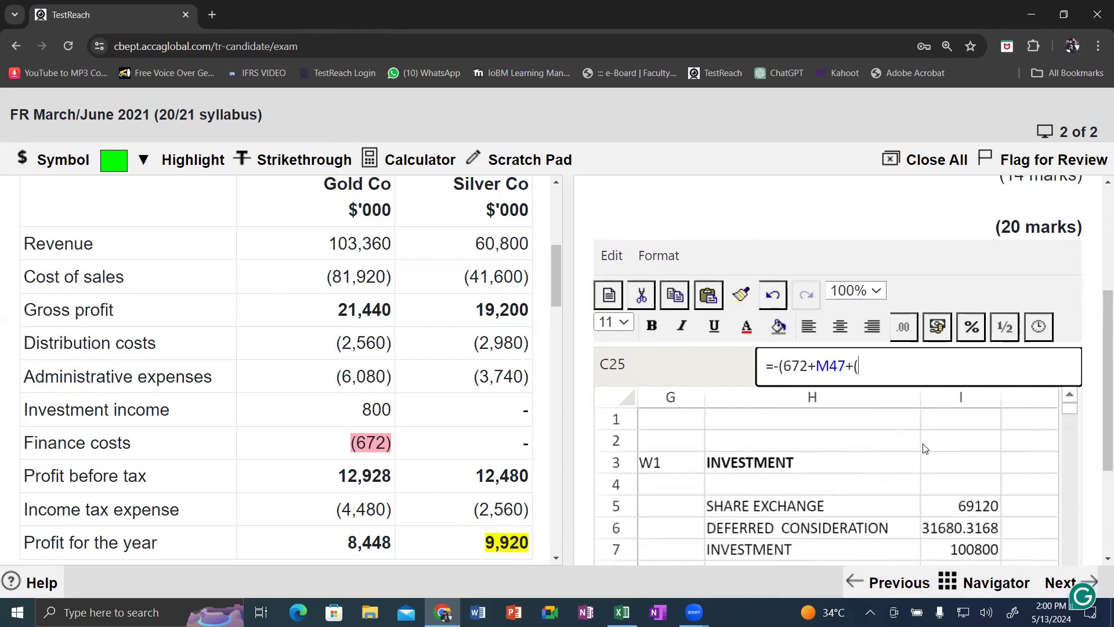
click(937, 531)
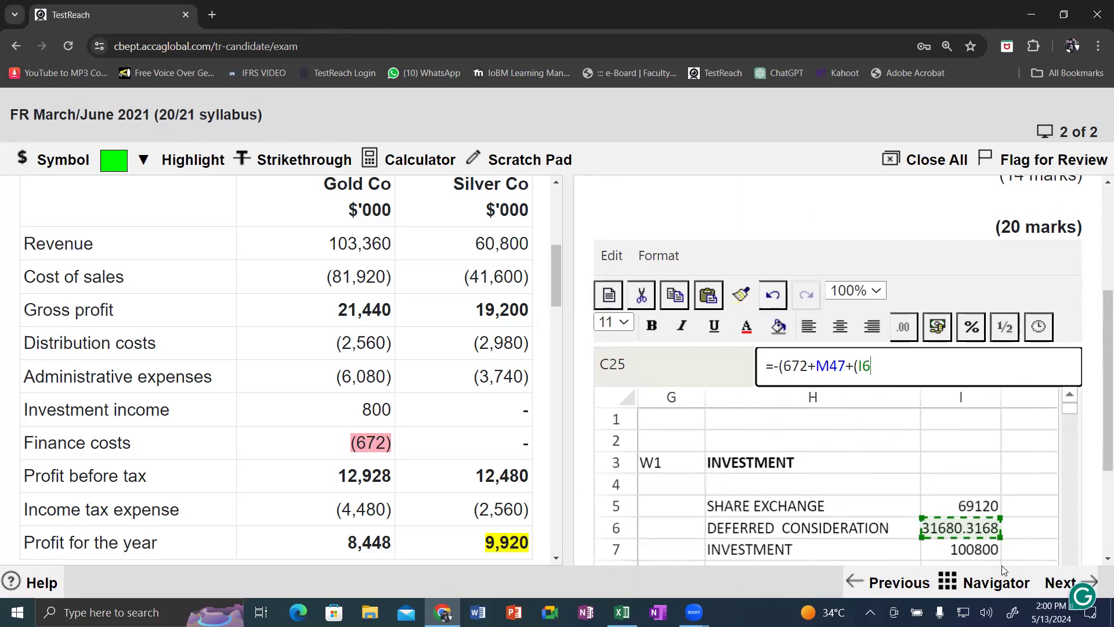
text(*)
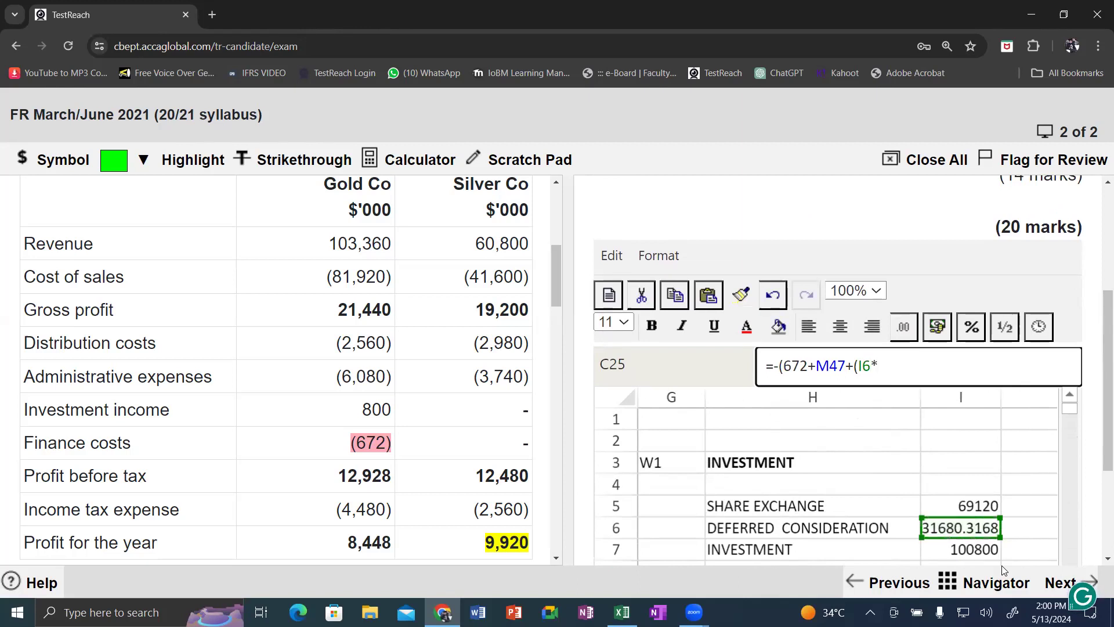
text(.1))
key(Return)
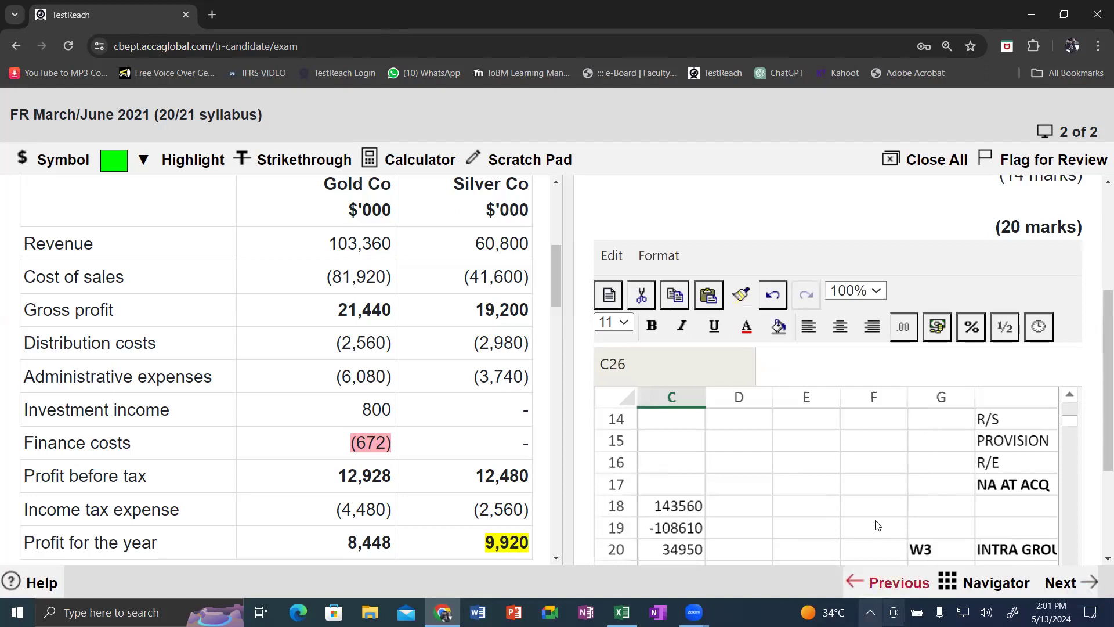
Check the completed finance cost formula in C25 and its cell references
scroll(875, 527, left, 2)
scroll(875, 529, down, 3)
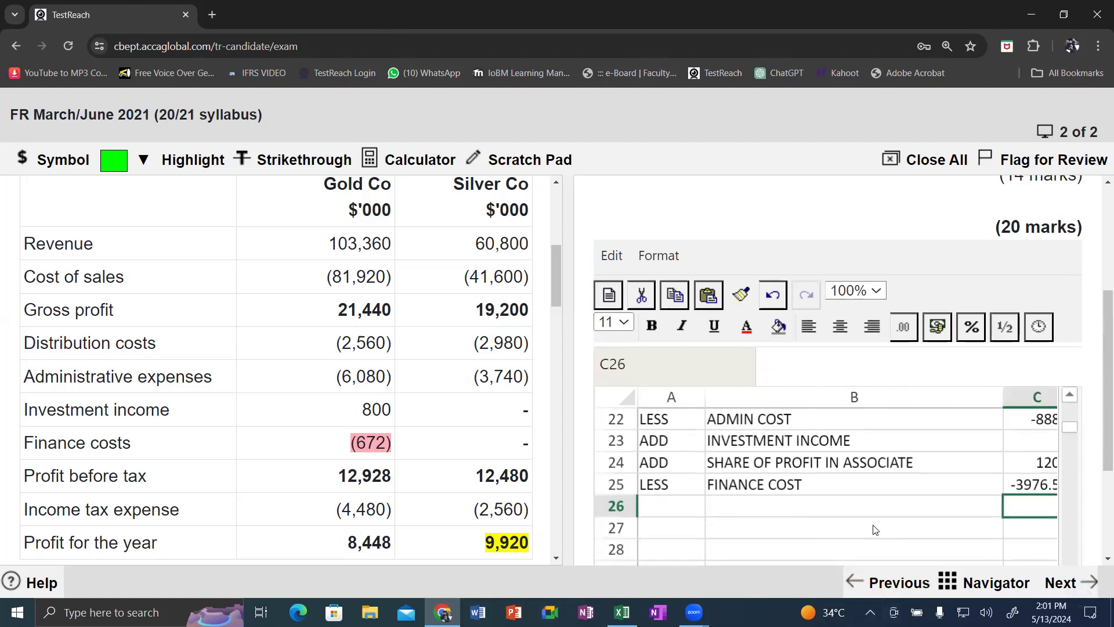
key(Right)
key(Left)
key(Left)
key(Left)
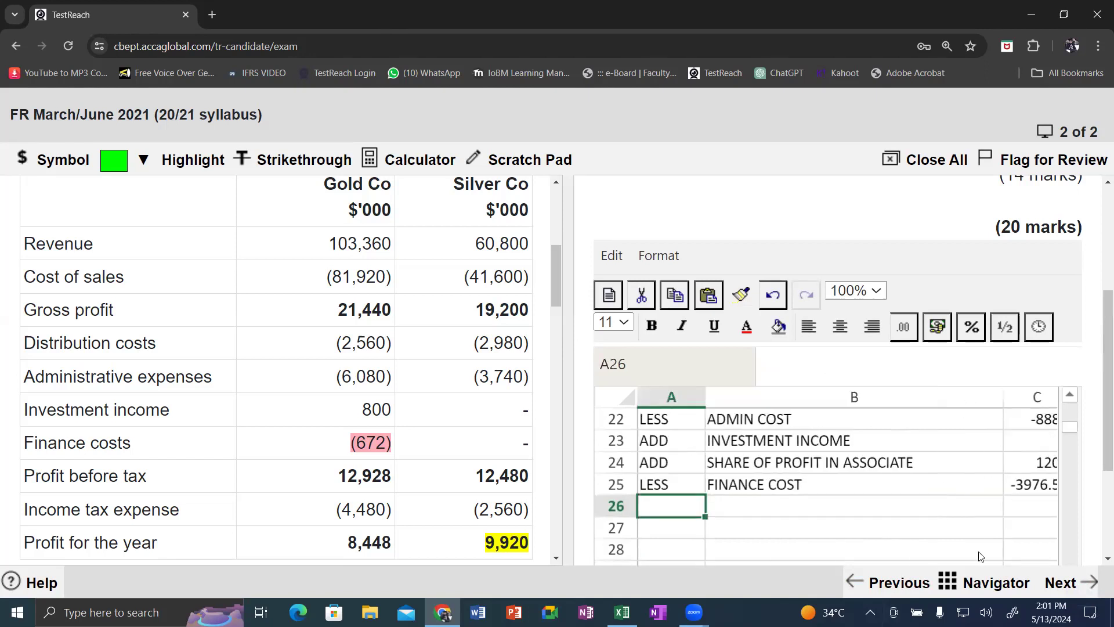
key(Right)
key(Right)
key(Up)
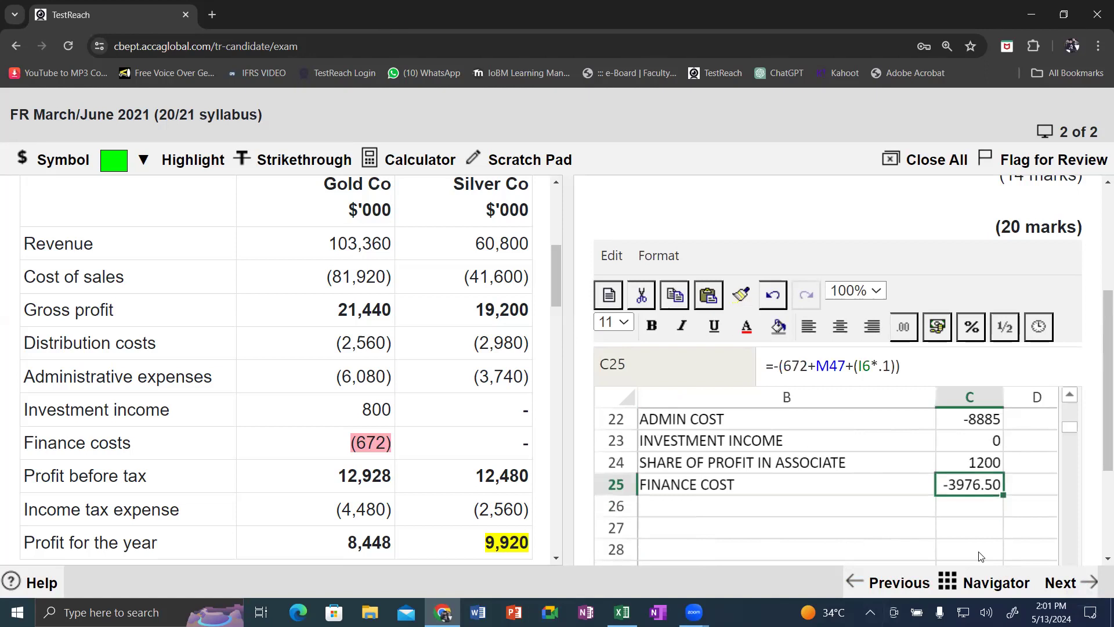
double_click(993, 490)
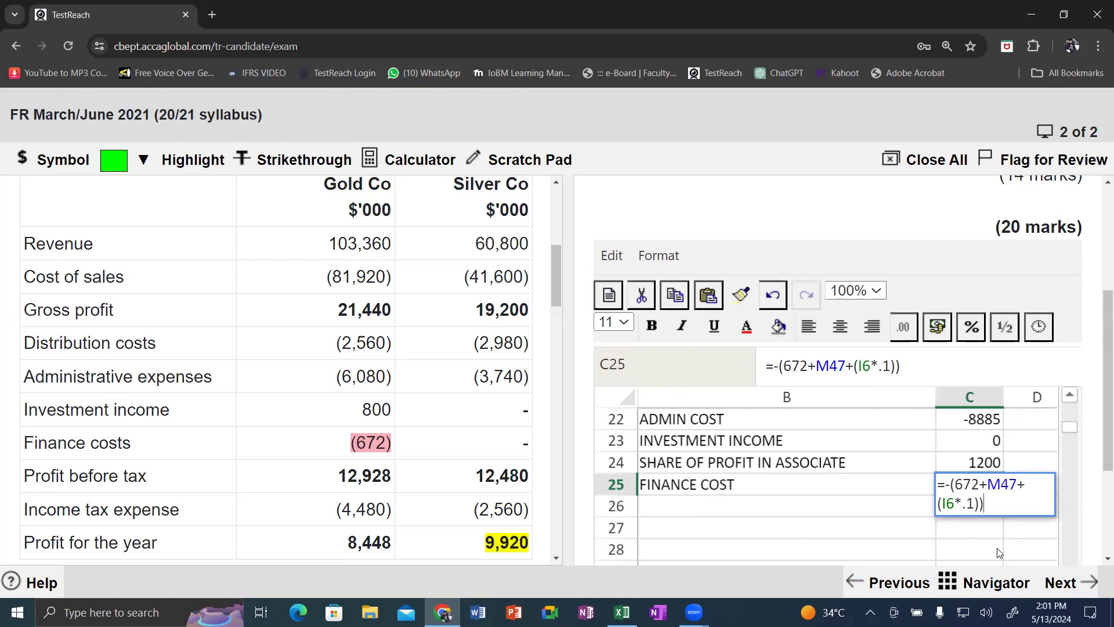
key(Return)
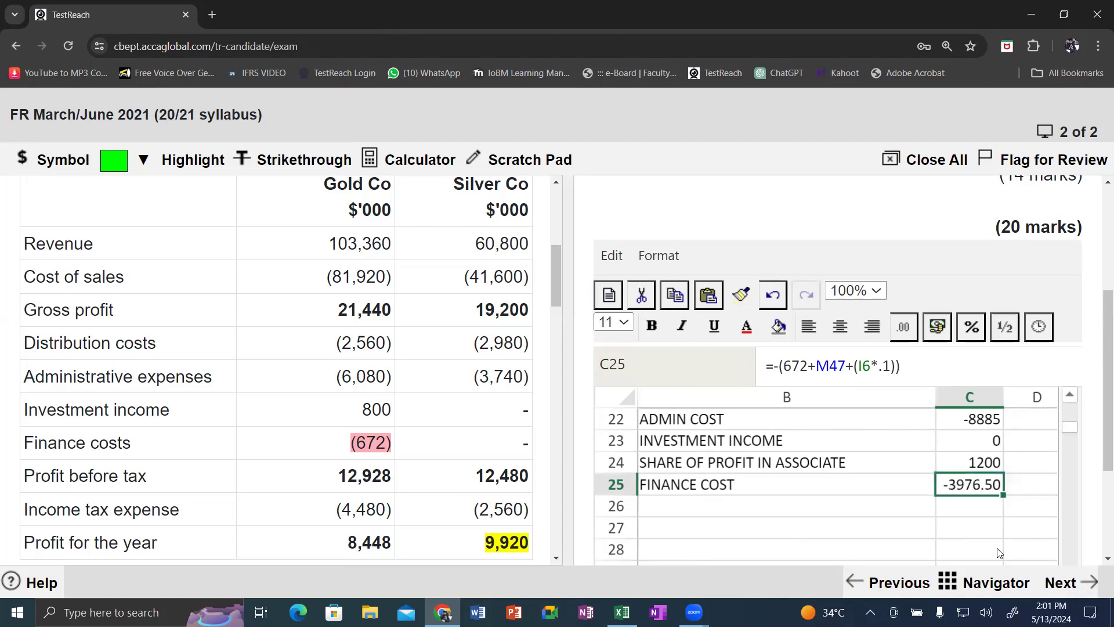
Label the profit before tax line in B26 as PBT
key(Left)
key(Down)
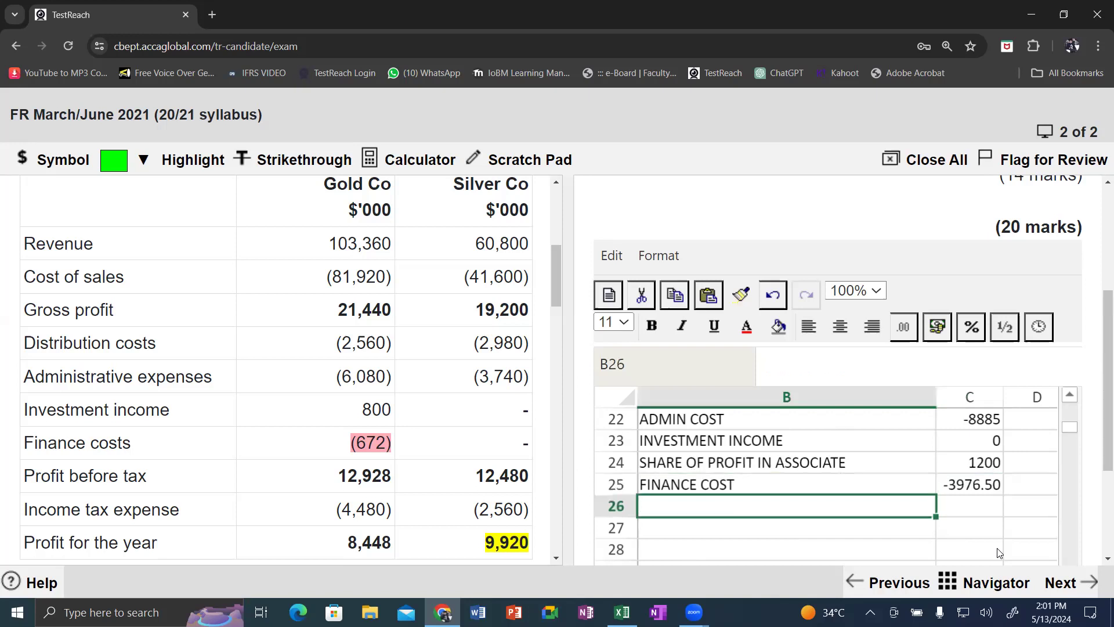
text(PBT)
key(Tab)
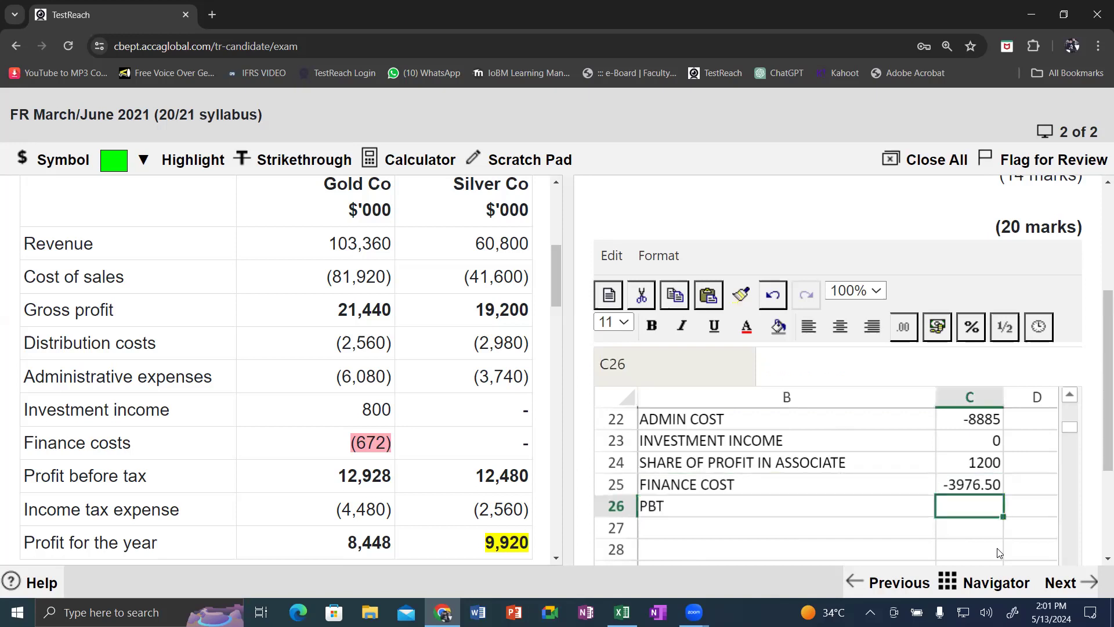
Calculate profit before tax in C26 by summing C20:C25, from gross profit through finance cost
text(=SUM()
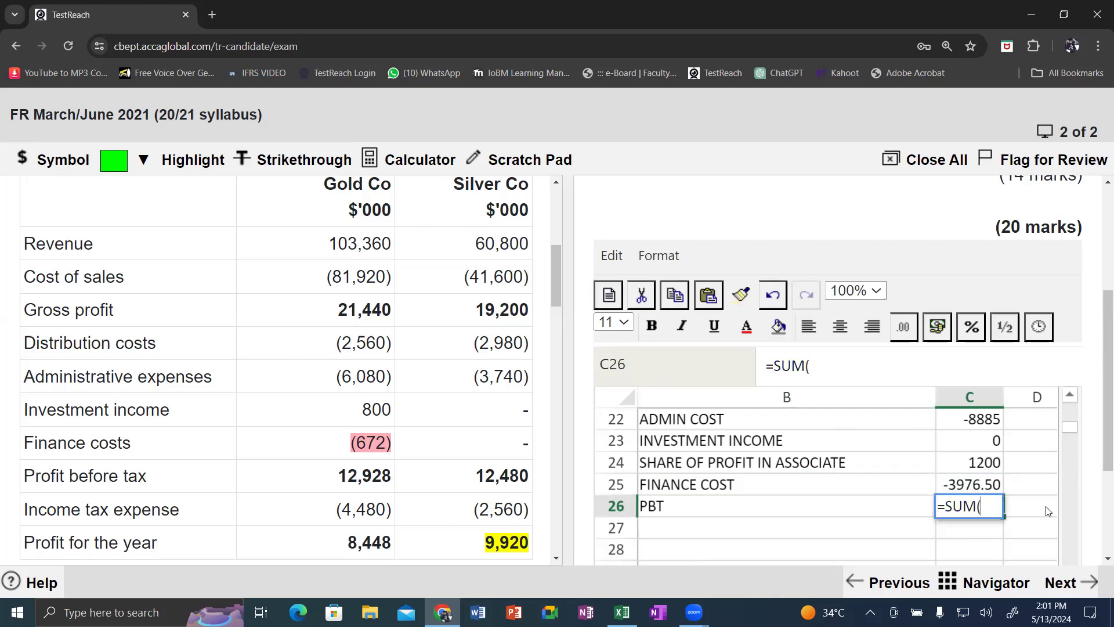
scroll(1046, 510, up, 2)
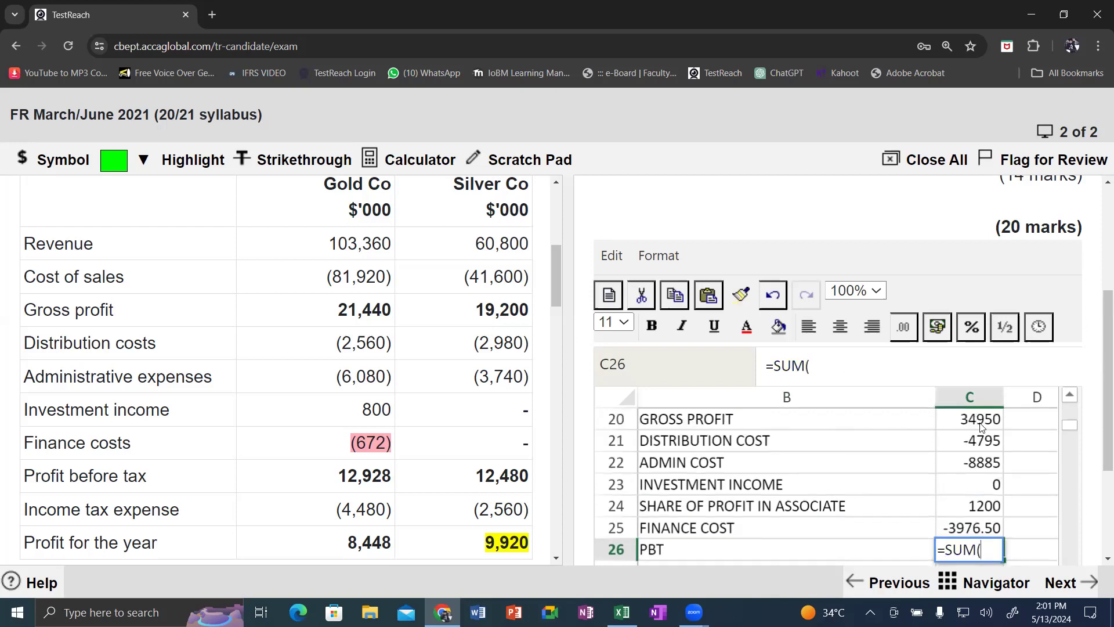
click(980, 427)
key(shift+Down)
key(shift+Down)
key(shift+Down)
key(shift+Down)
key(shift+Down)
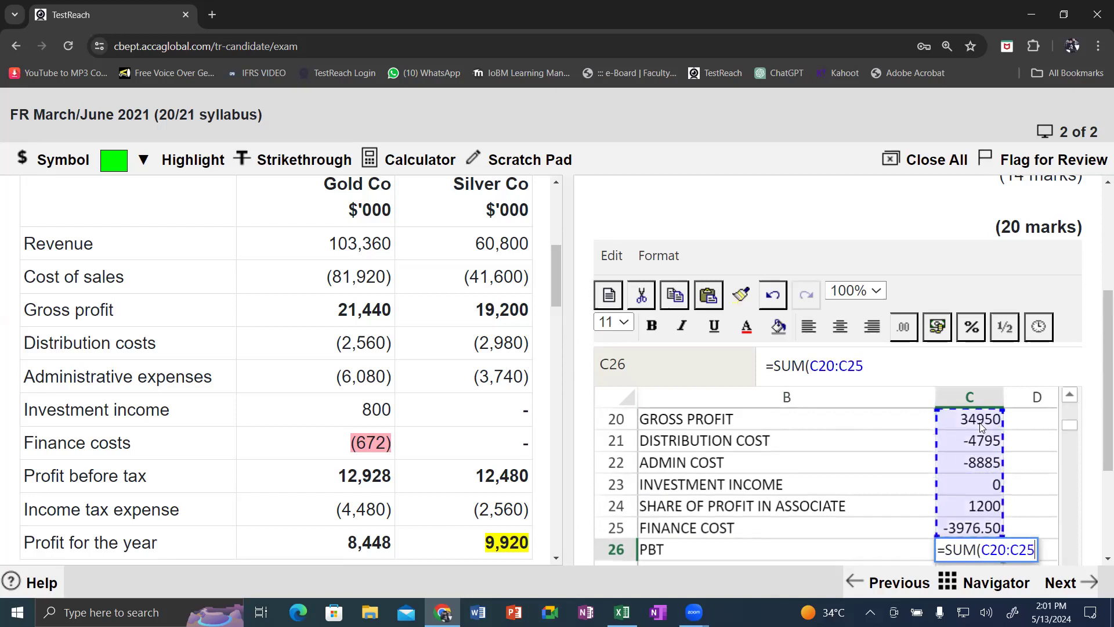
key(Return)
key(Down)
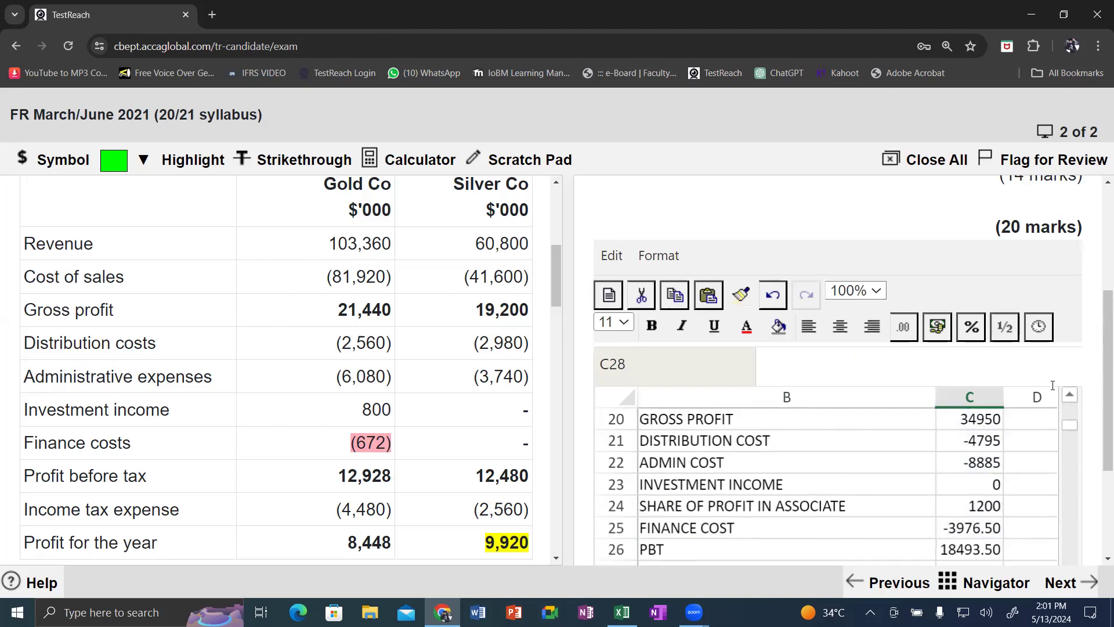
Label row 27 with LESS in column A and INCOME TAX in column B
scroll(866, 527, down, 1)
click(754, 525)
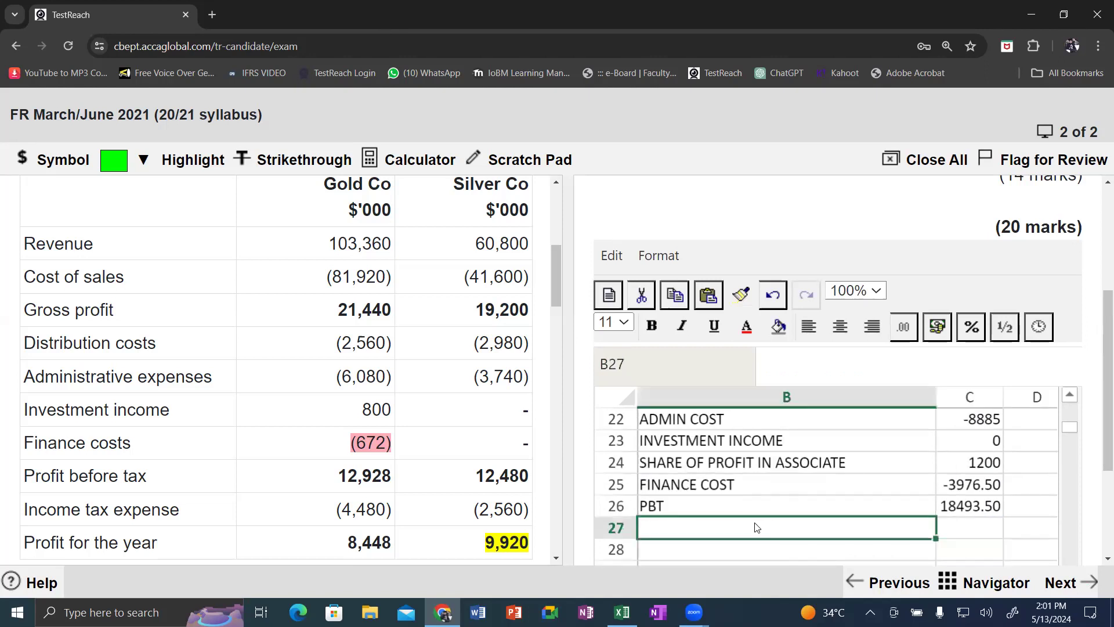
text(INCOME TAXC)
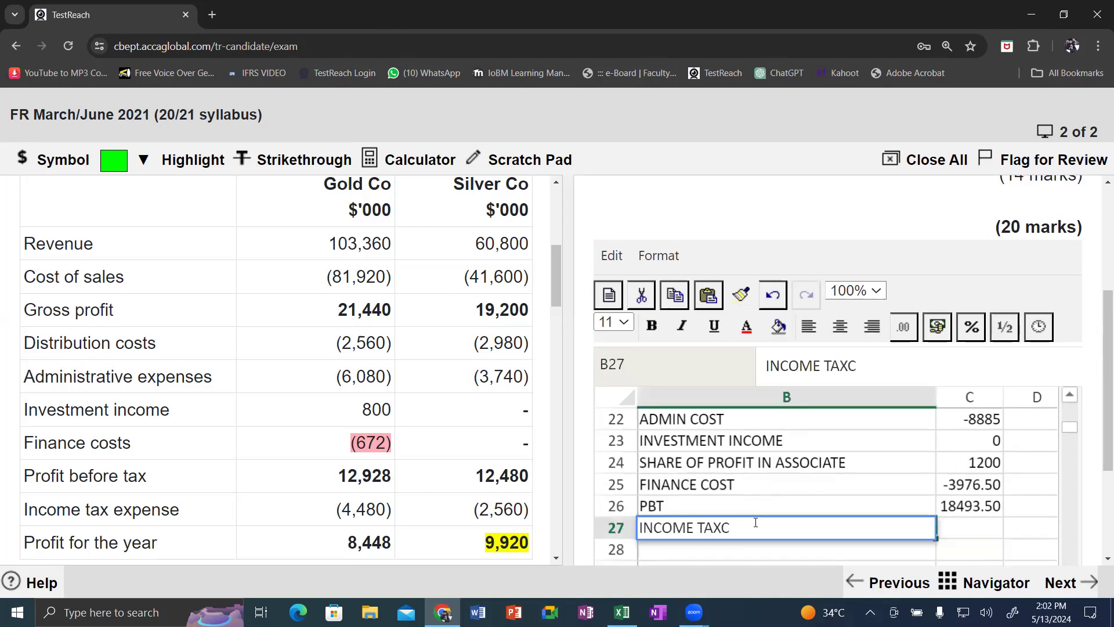
key(BackSpace)
key(Left)
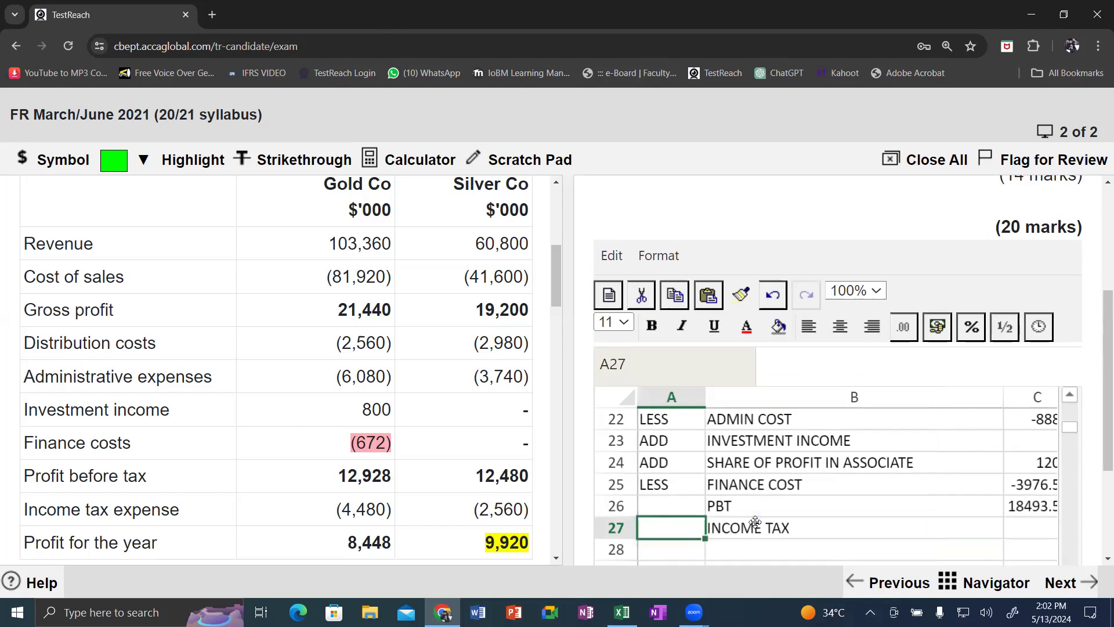
text(LESS)
key(Right)
key(Right)
key(Right)
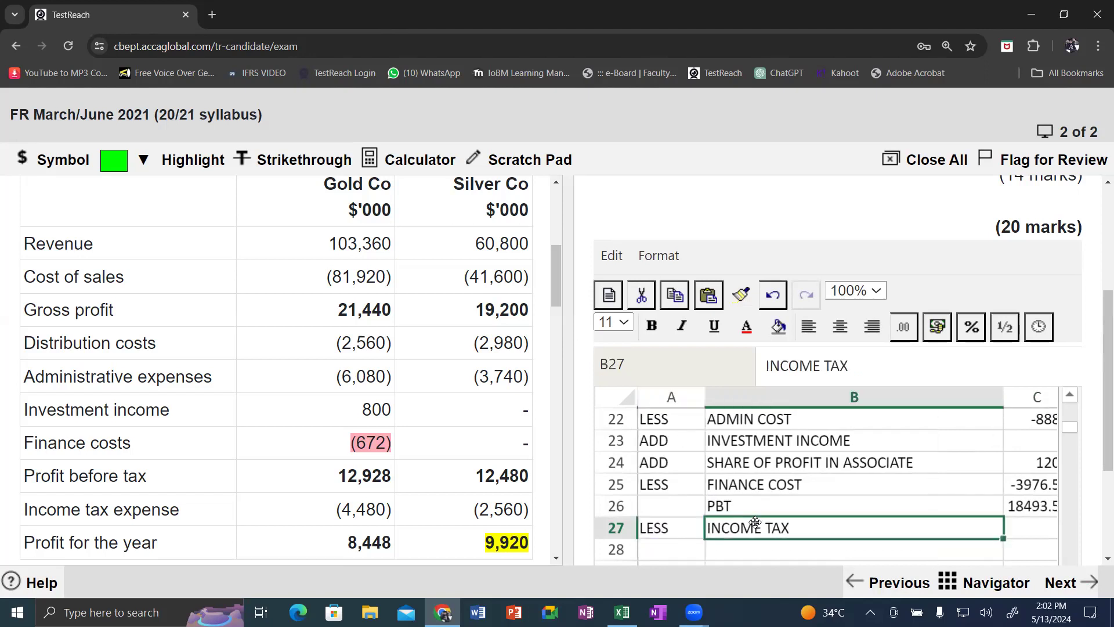
Enter the consolidated income tax in C27 as =-(4480+(2560*9/12)), time-apportioning Silver Co's expense
key(Left)
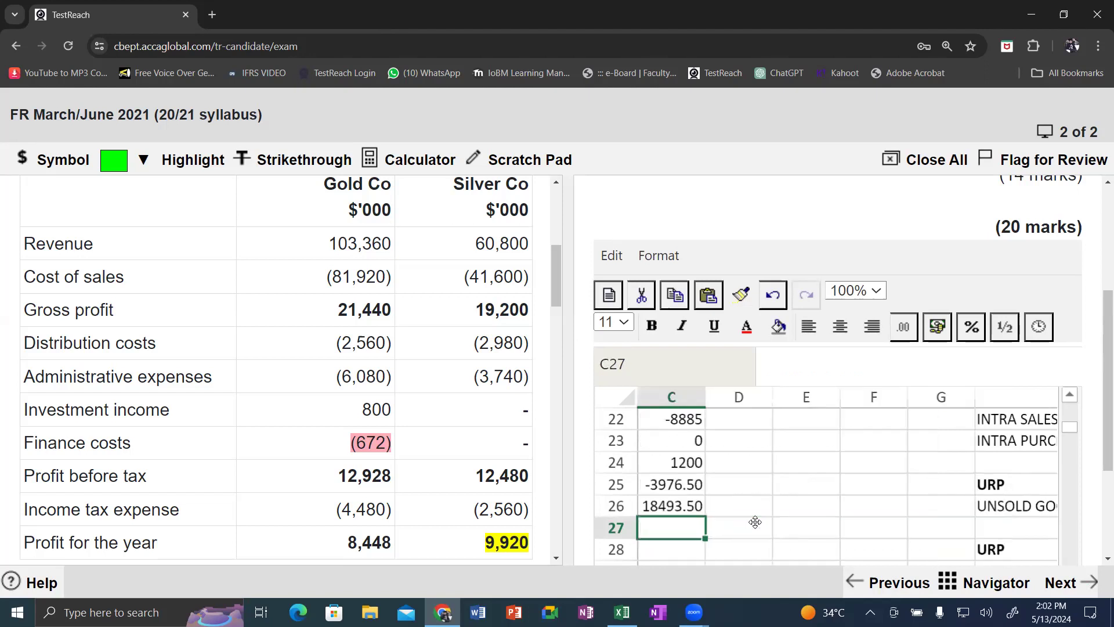
text(=)
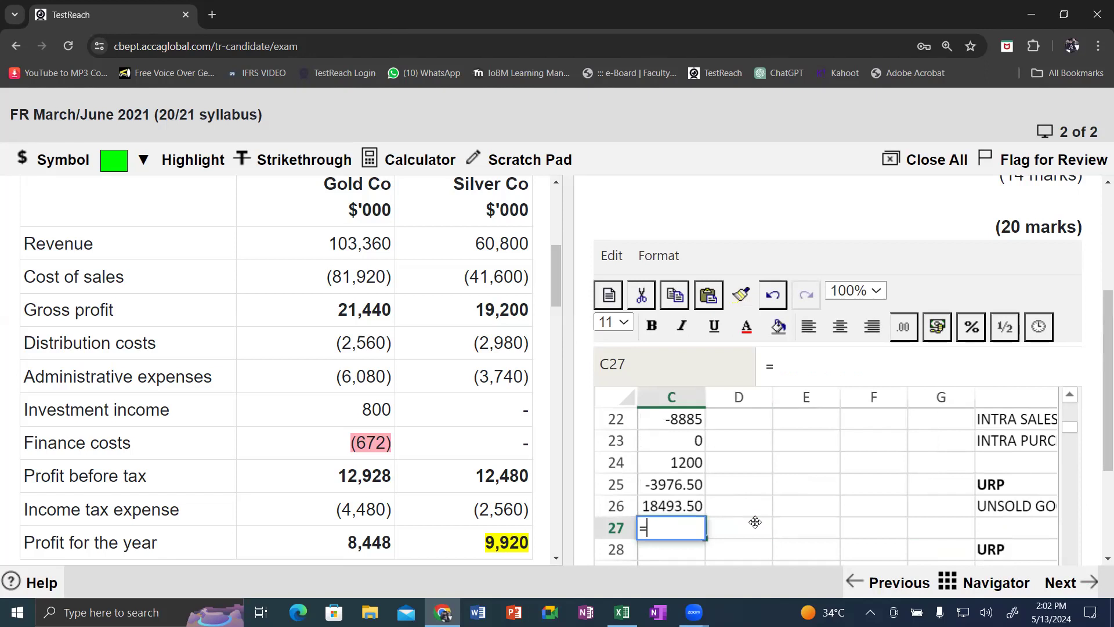
text(-(4480+(2560*)
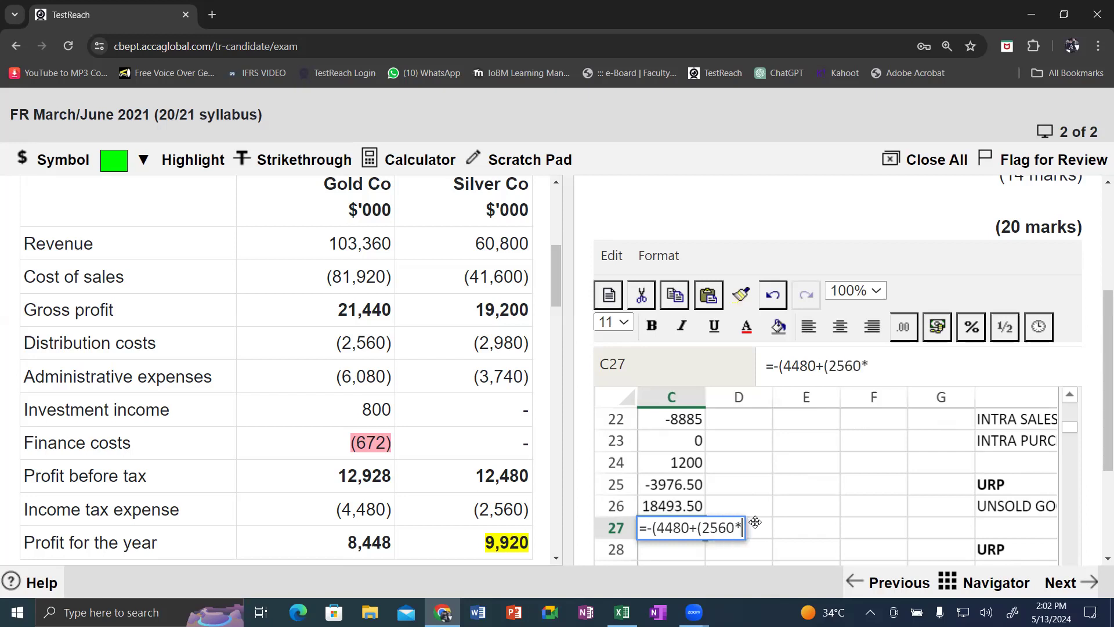
text(9/12)
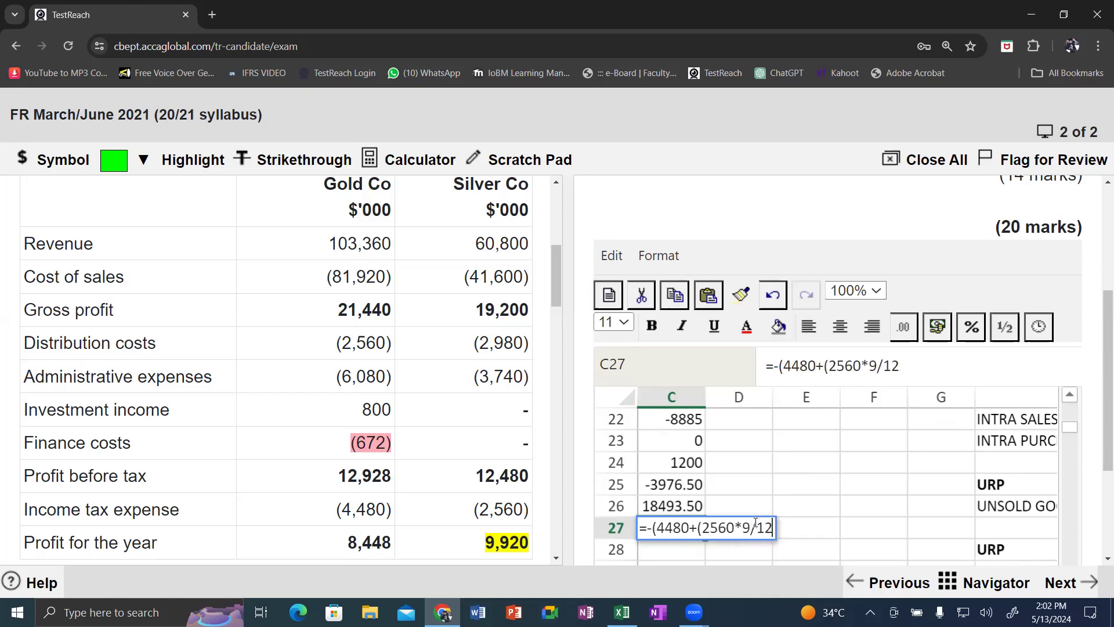
text()))
key(Return)
Label the line below income tax, in B28, as PROFIT AFTER TAX
key(Left)
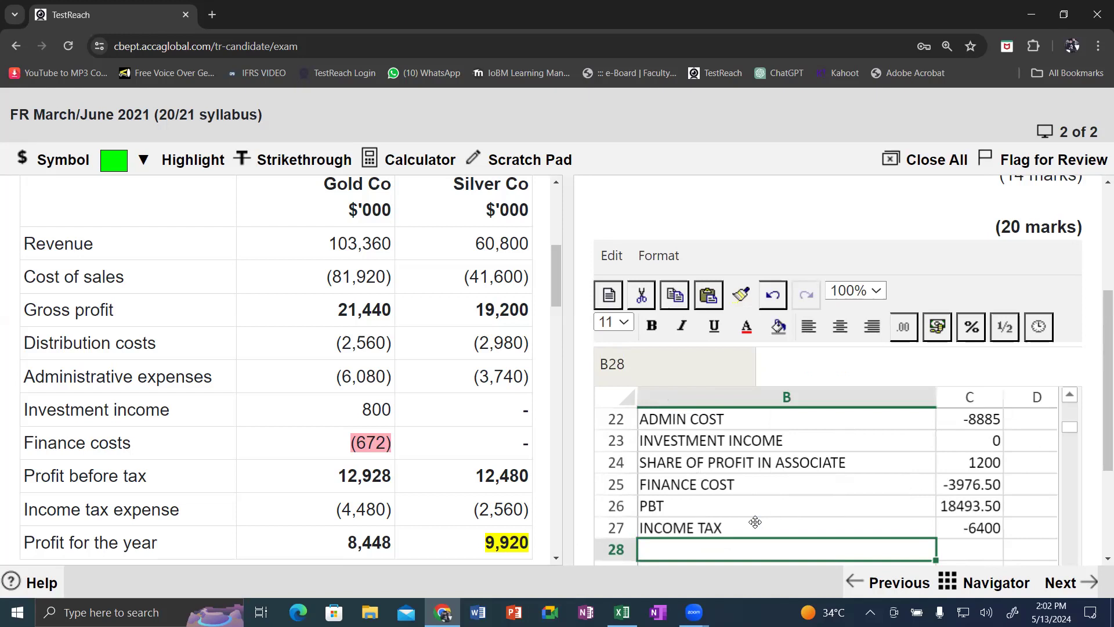
key(Down)
key(Down)
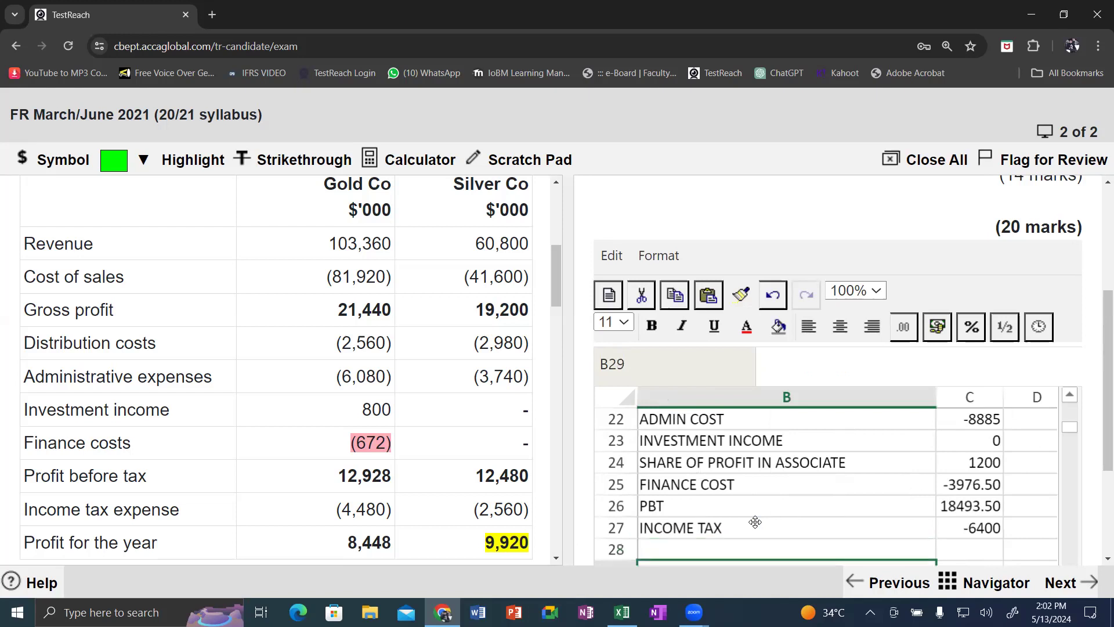
key(Up)
key(Up)
key(Up)
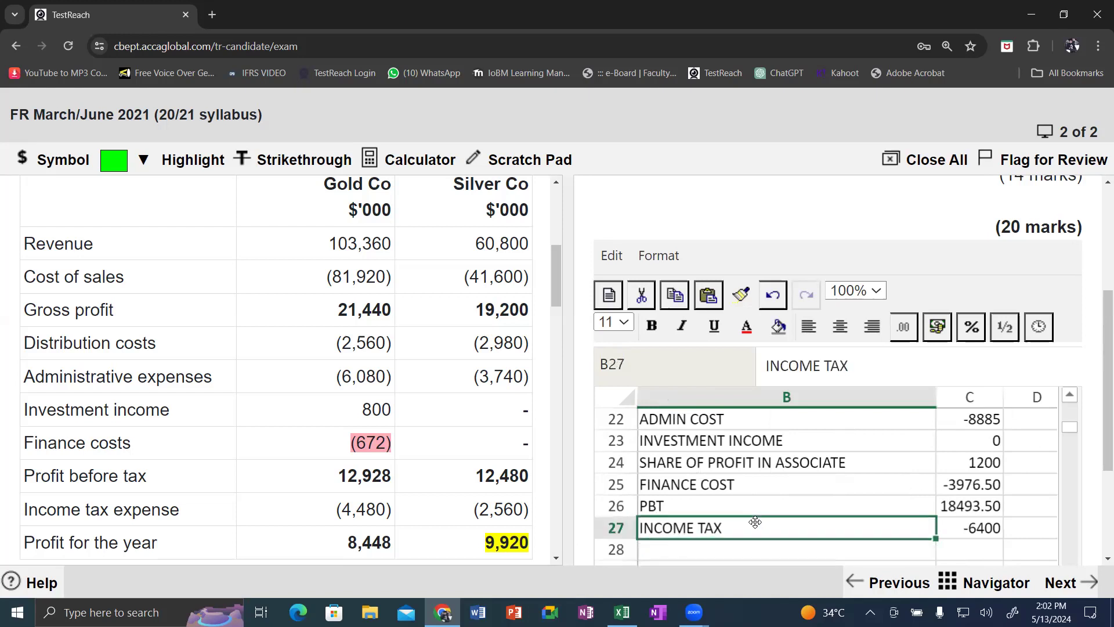
key(Down)
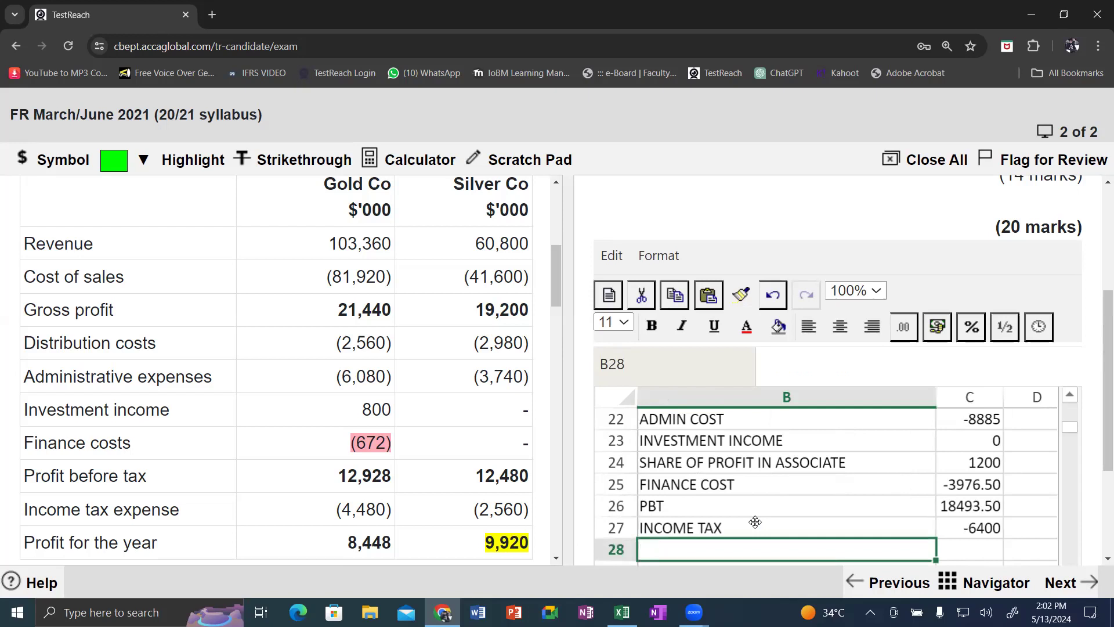
text(PRO)
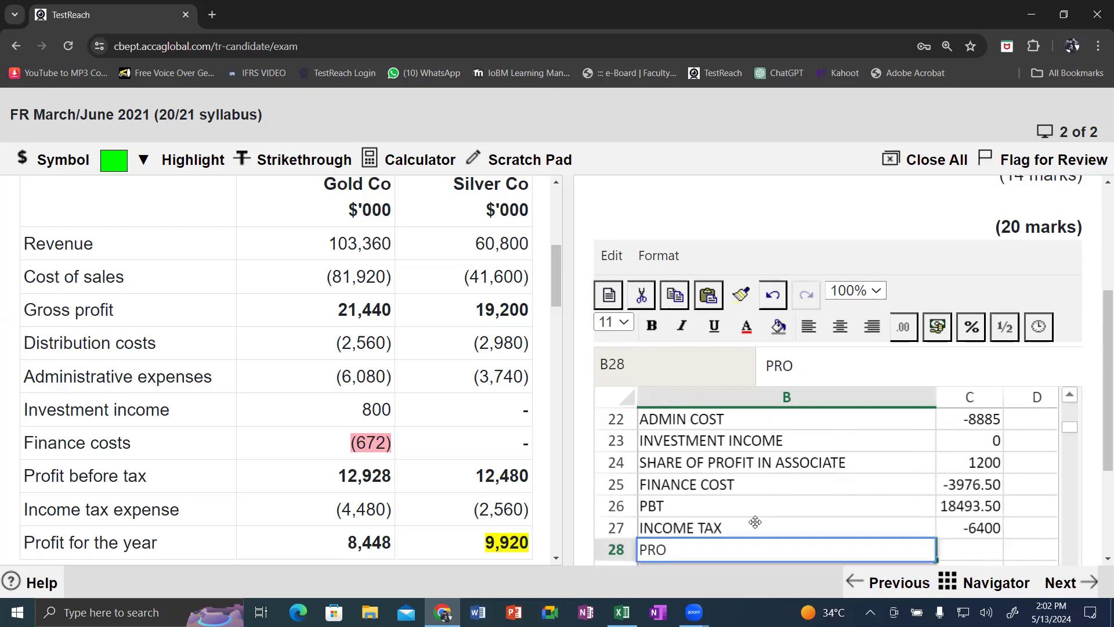
text(FIT AFTER TAX)
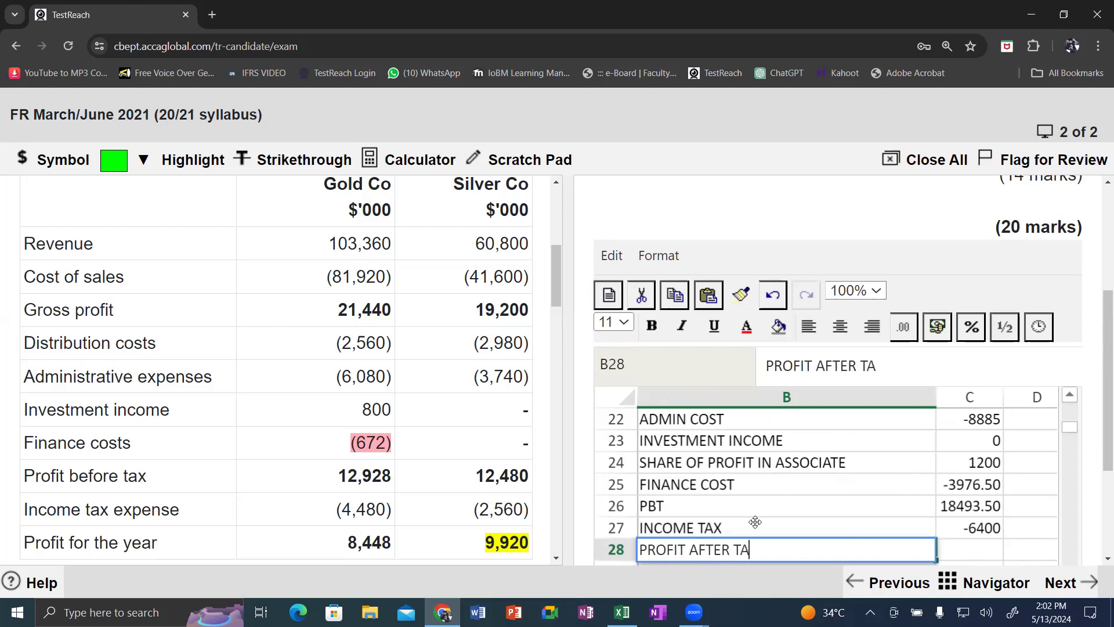
key(Tab)
Calculate profit after tax in C28 by summing C26:C27, profit before tax and income tax
text(=)
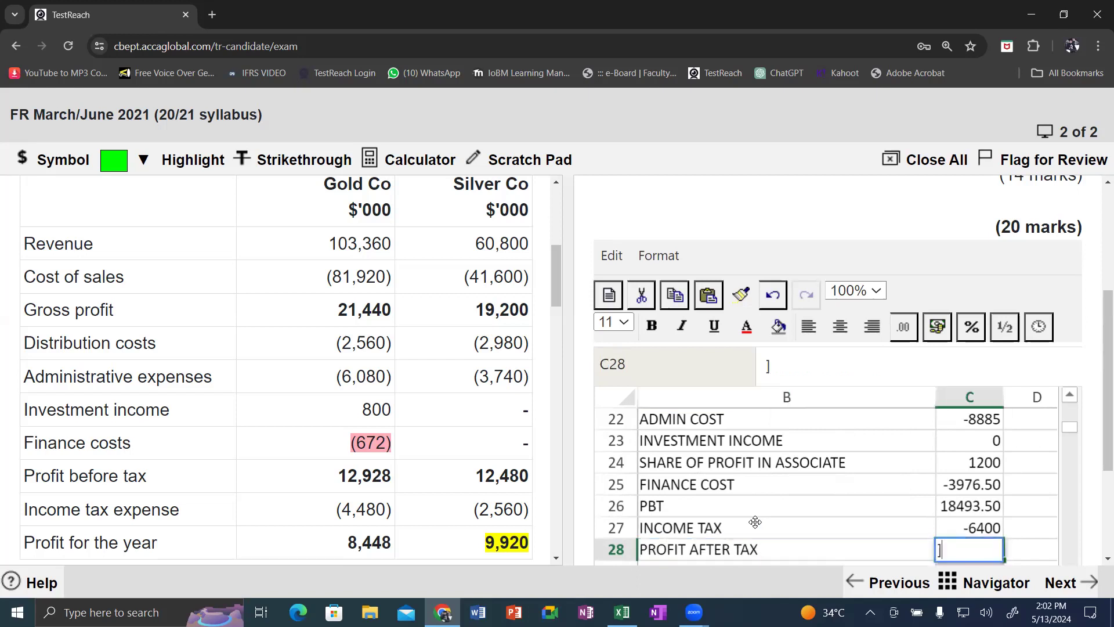
text(SUM(C26:C27)
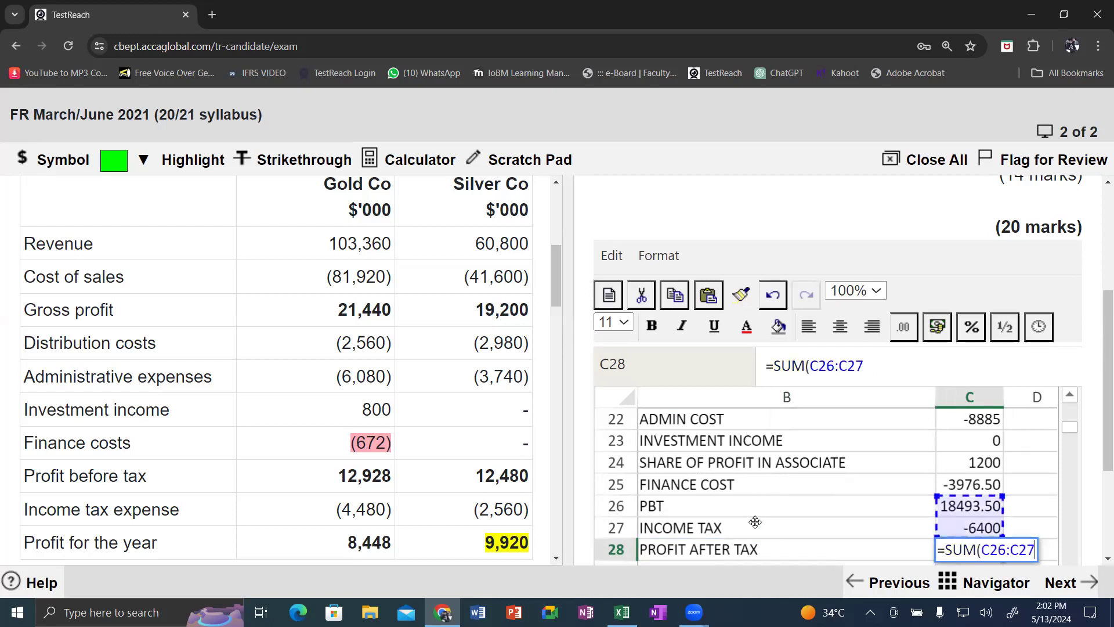
key(Return)
key(Up)
key(Down)
key(Down)
key(Down)
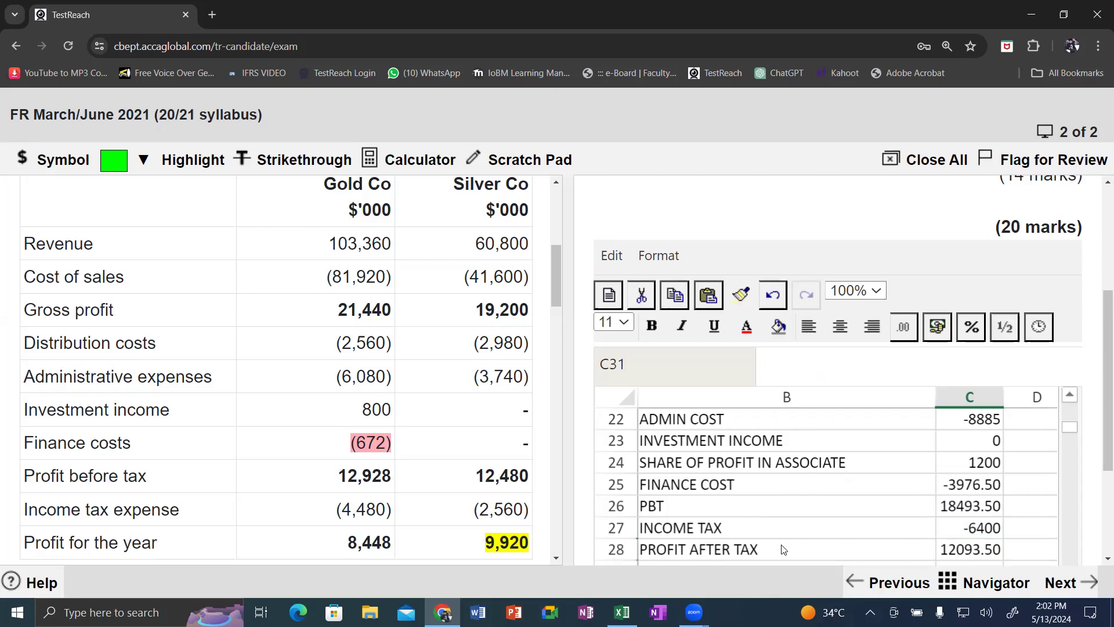
Make the PROFIT AFTER TAX label and its amount in B28:C28 bold
scroll(783, 549, down, 2)
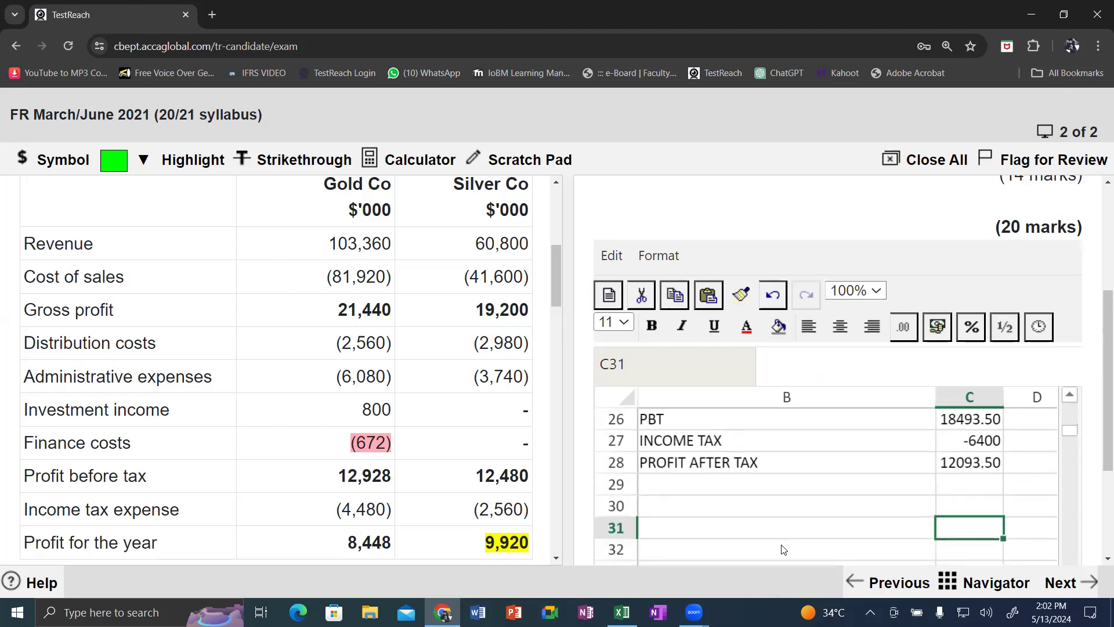
key(Left)
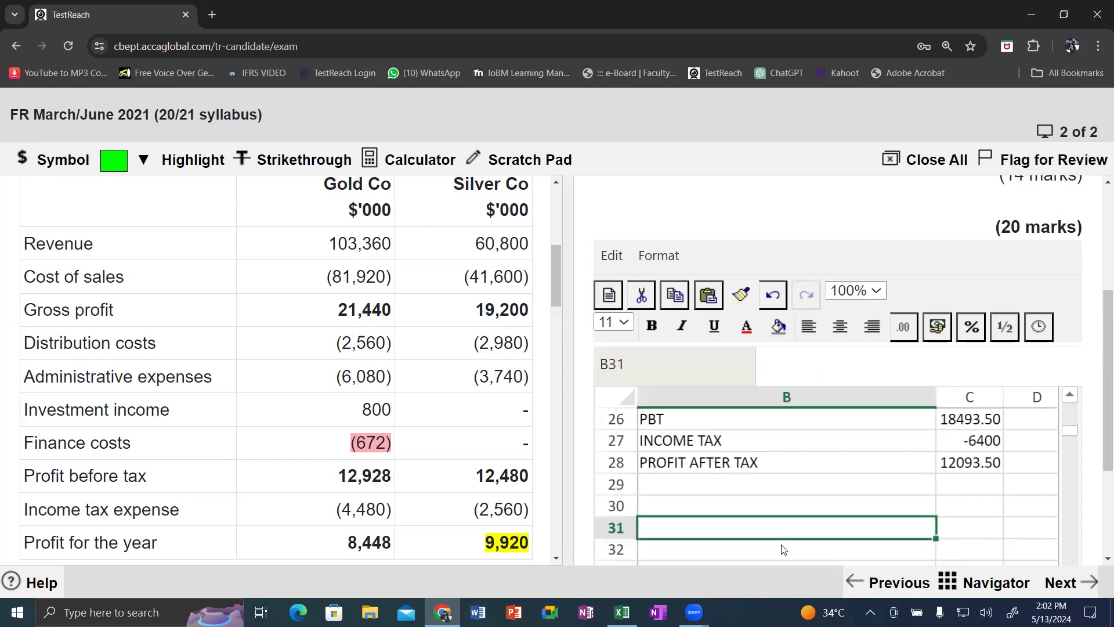
click(742, 463)
key(shift+Right)
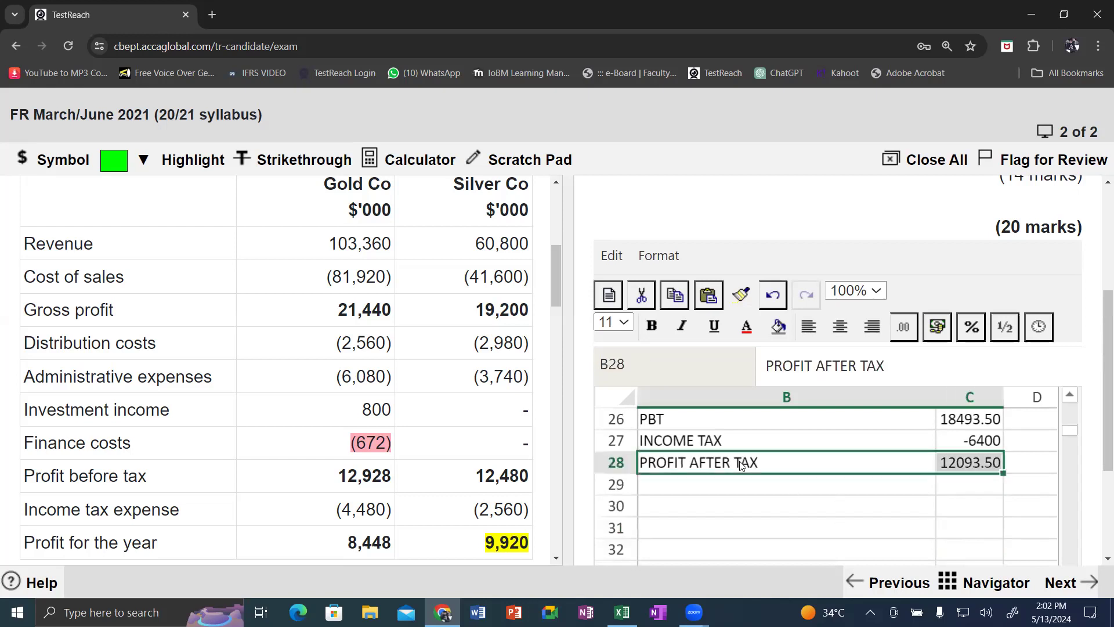
key(ctrl+b)
key(Right)
key(Left)
key(Left)
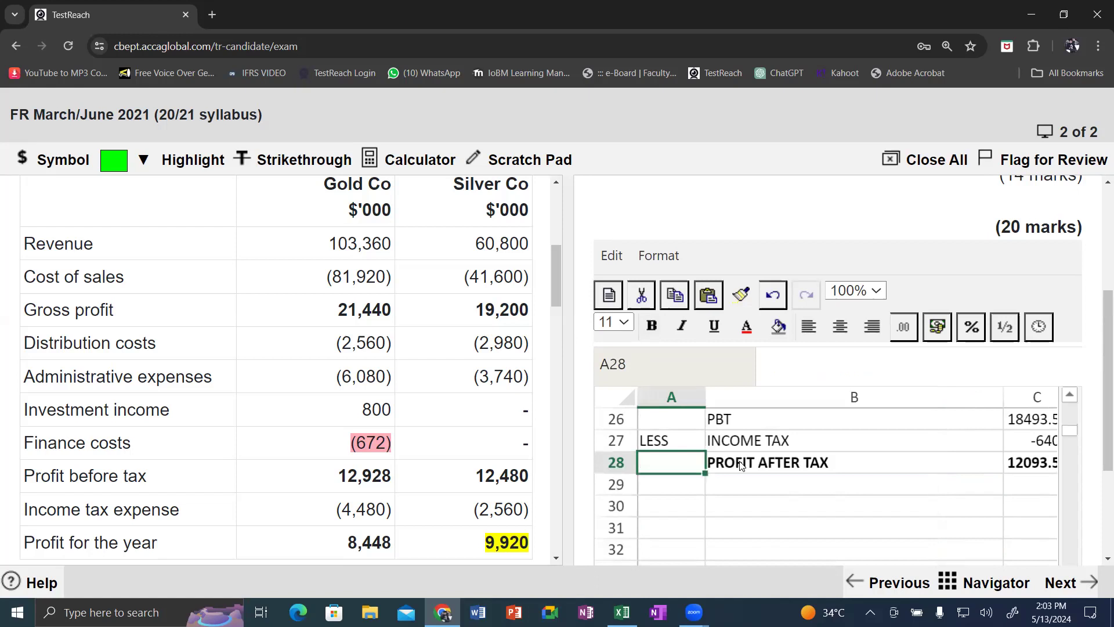
Enter the heading PAT ATTRIBUTABLE TO in B31, below the profit after tax line
key(Down)
key(Right)
key(Down)
key(Down)
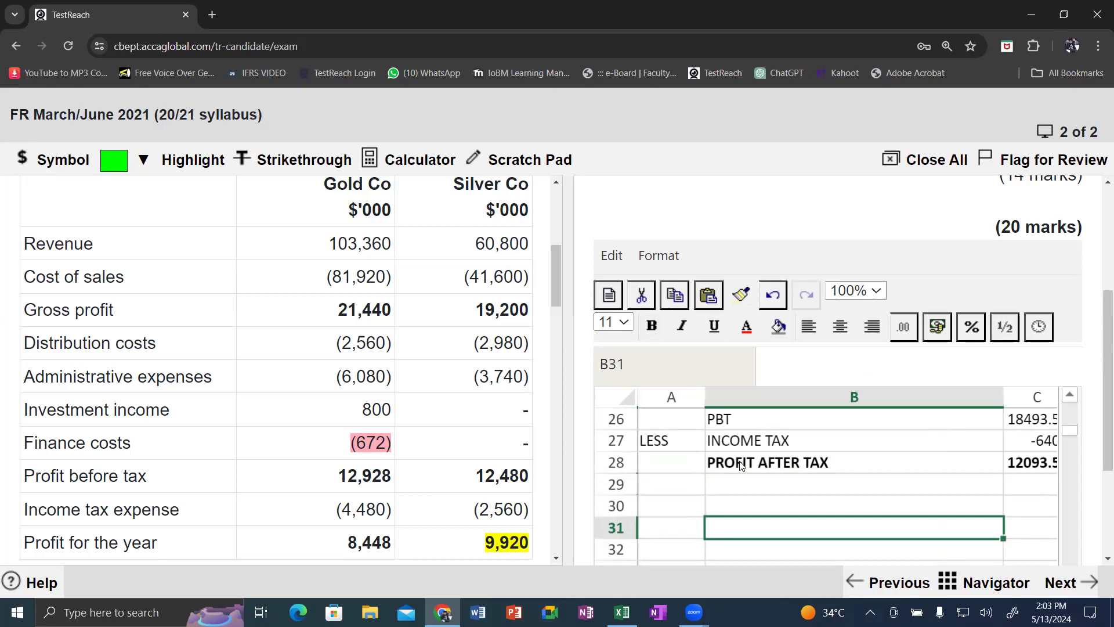
text(PAT ATTRU)
key(BackSpace)
text(IBUTABLE TP)
key(BackSpace)
text(O)
key(Return)
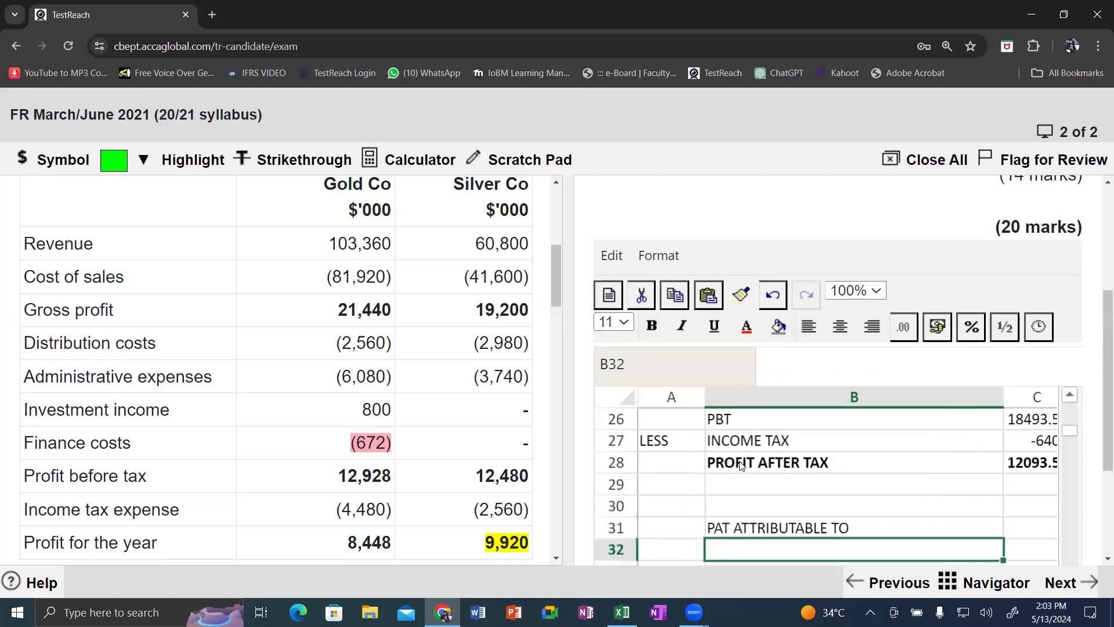
Label the attribution lines GROUP in B33 and NCI in B34
key(Return)
text(GROUP)
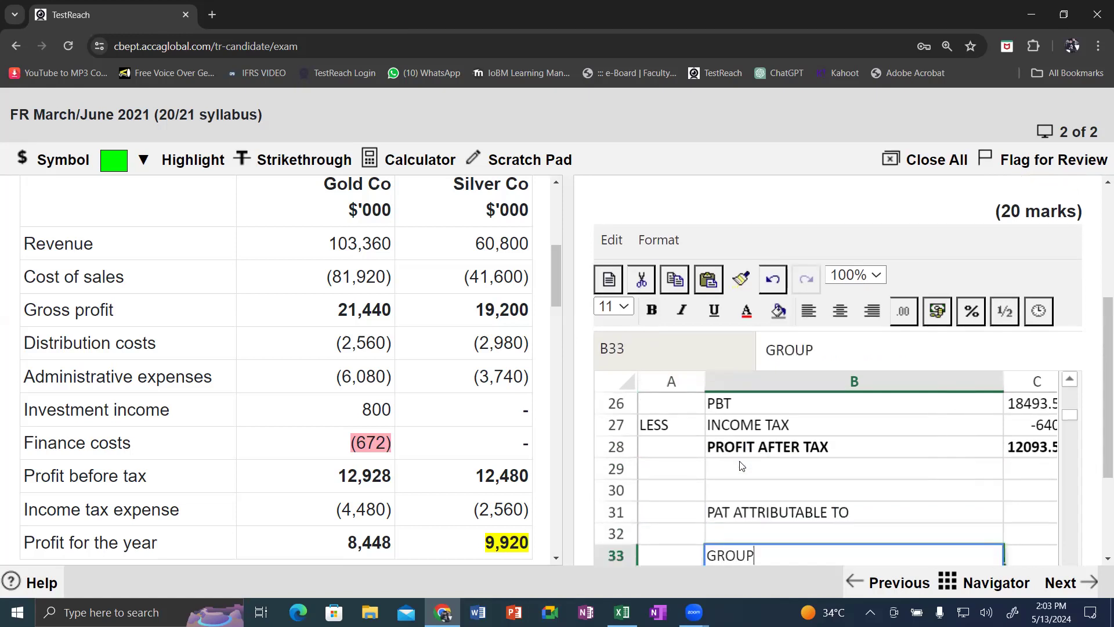
key(Return)
text(NCI)
key(Return)
key(Return)
key(Return)
key(Return)
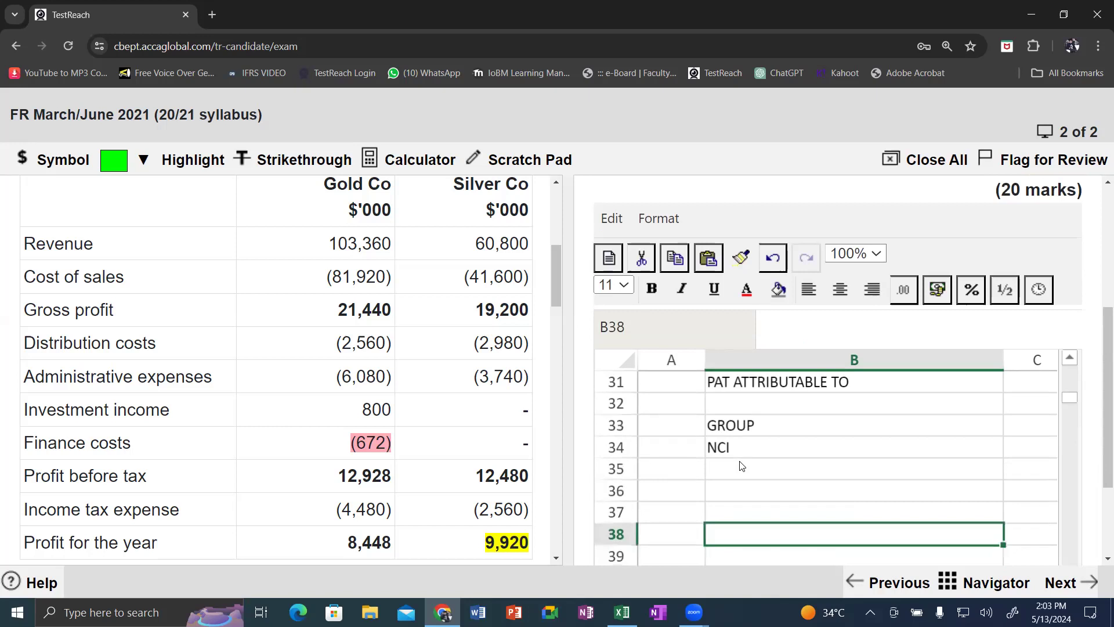
Link the attribution total in C35 to the profit after tax amount with =C28
click(1027, 475)
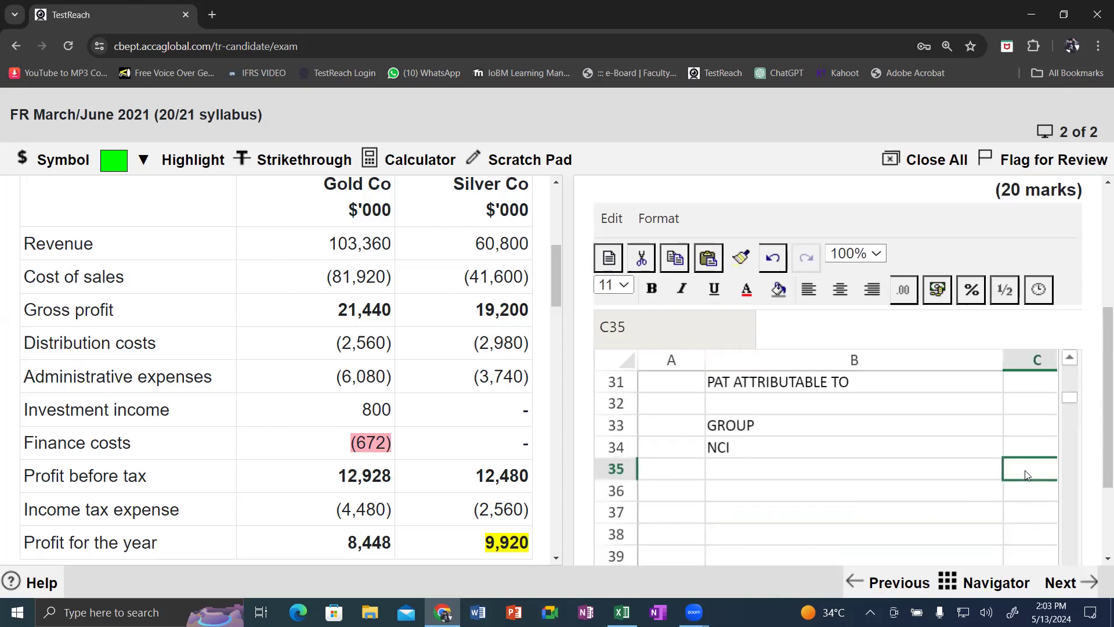
text(=)
key(Up)
key(Up)
key(Up)
key(Up)
key(Up)
key(Up)
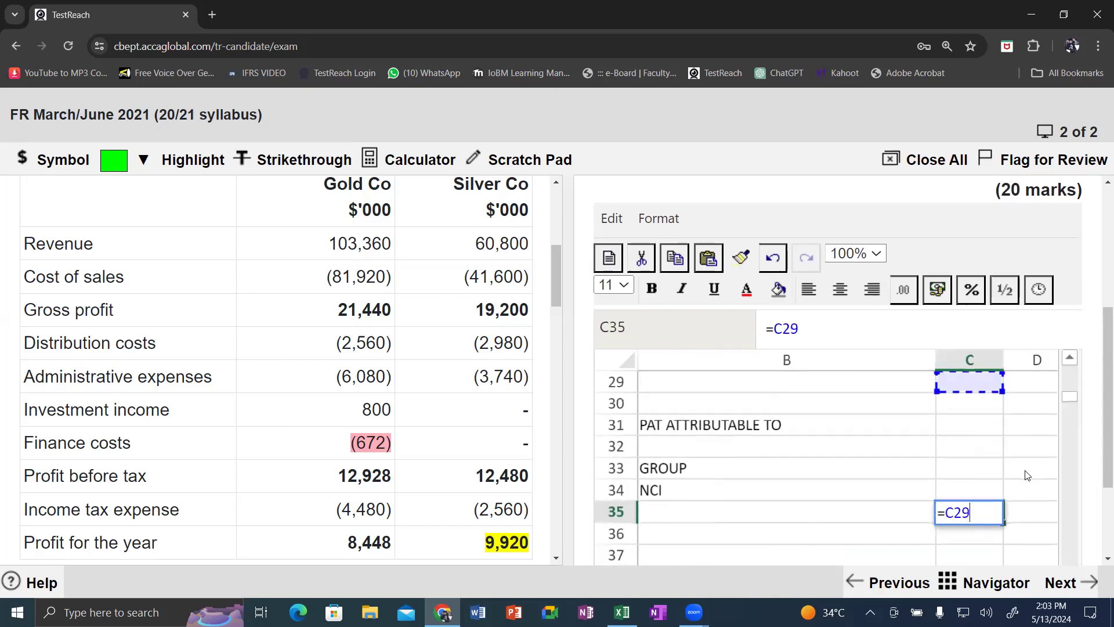
key(Up)
key(Up)
key(Down)
key(Return)
key(Down)
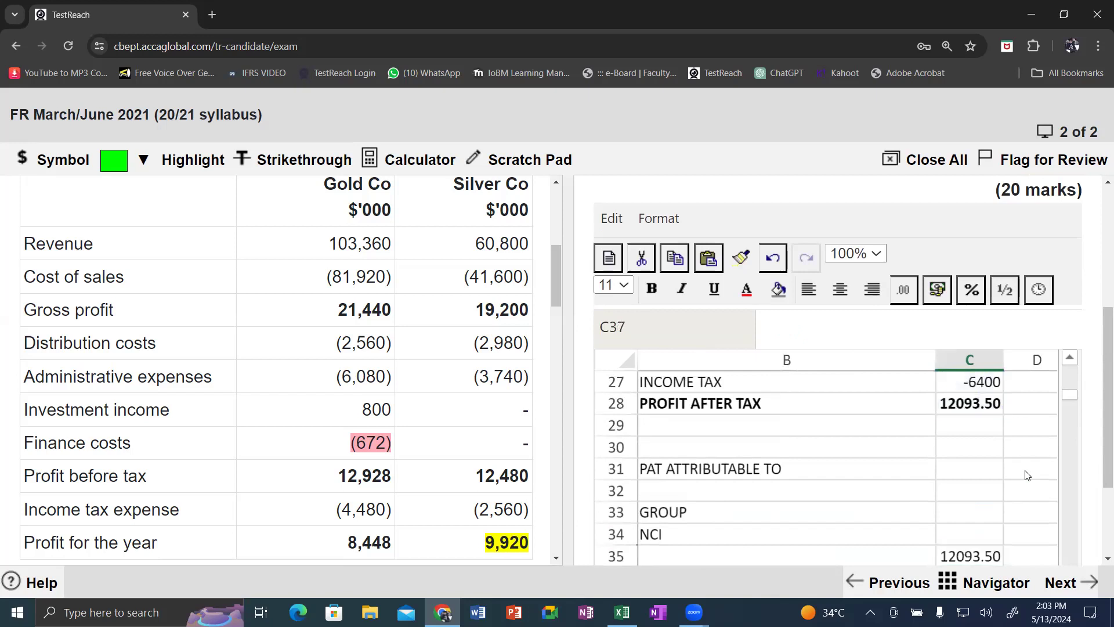
Head the non-controlling interest working in B37 with NCI -- 10%
click(969, 538)
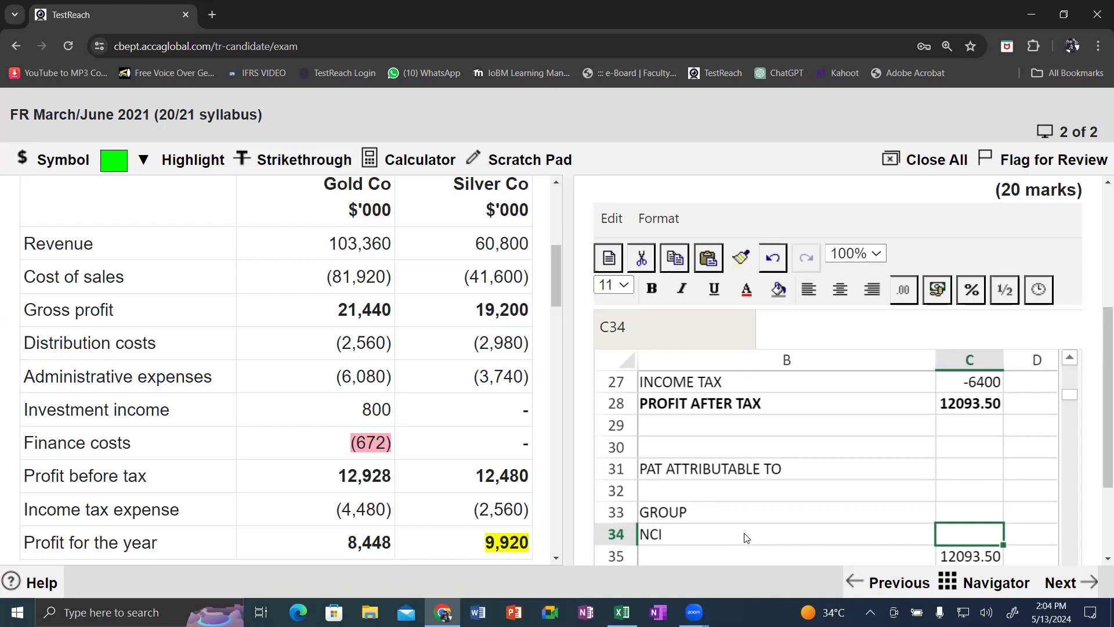
scroll(791, 514, down, 3)
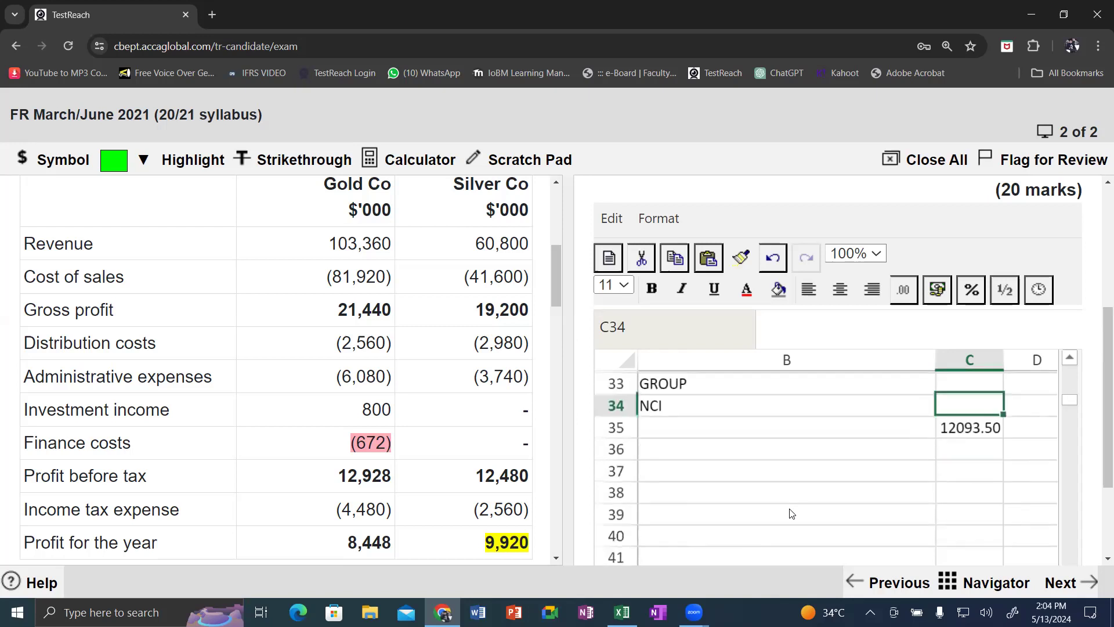
click(678, 452)
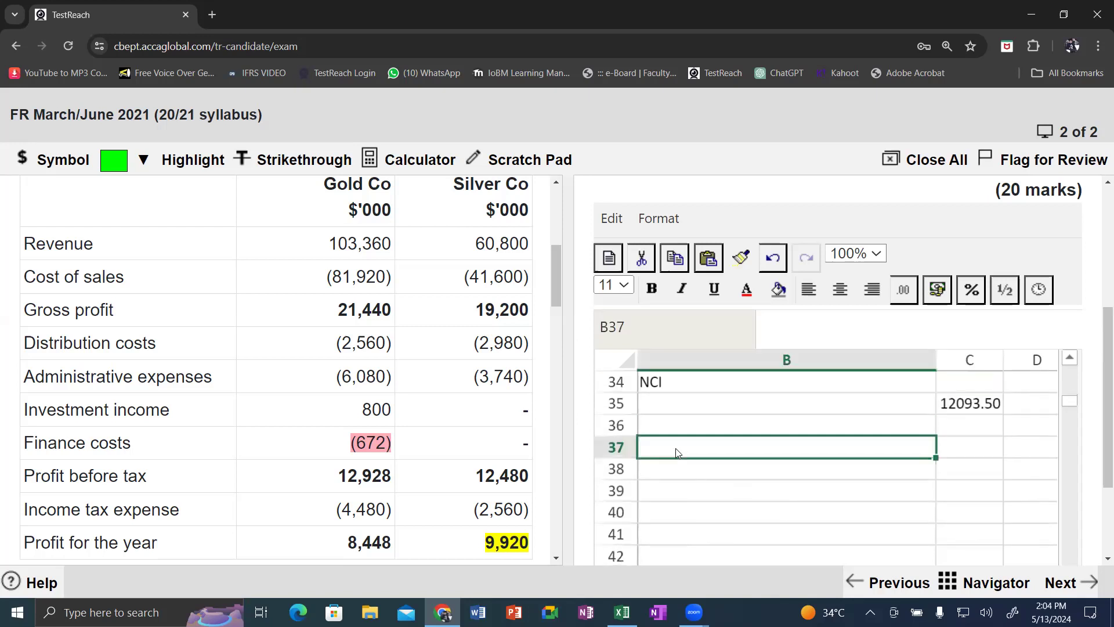
text(NCI)
key(Tab)
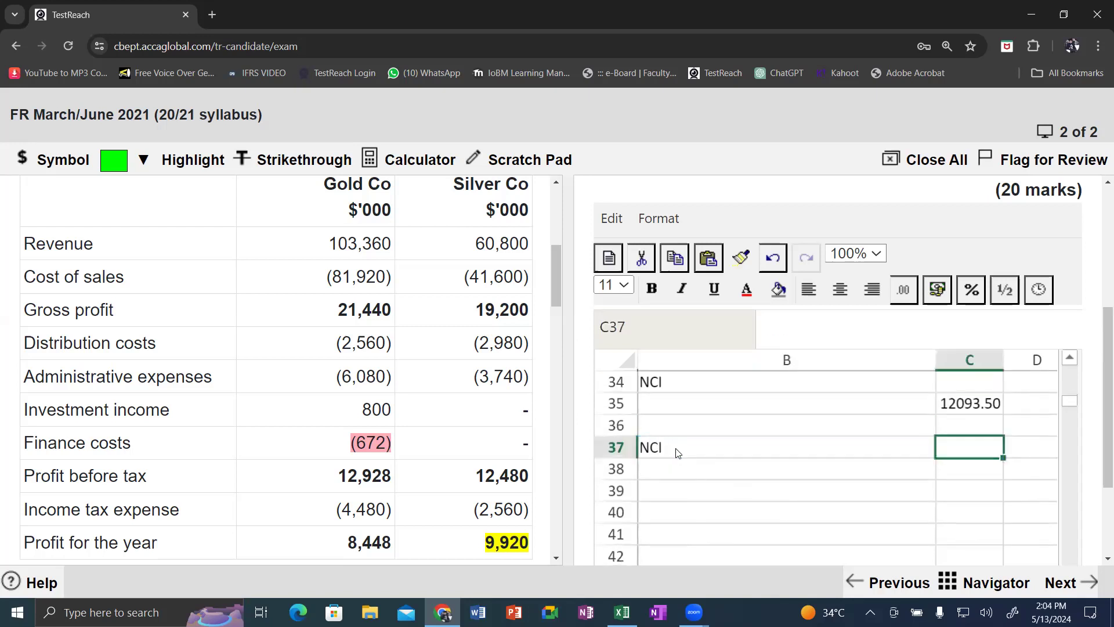
click(677, 452)
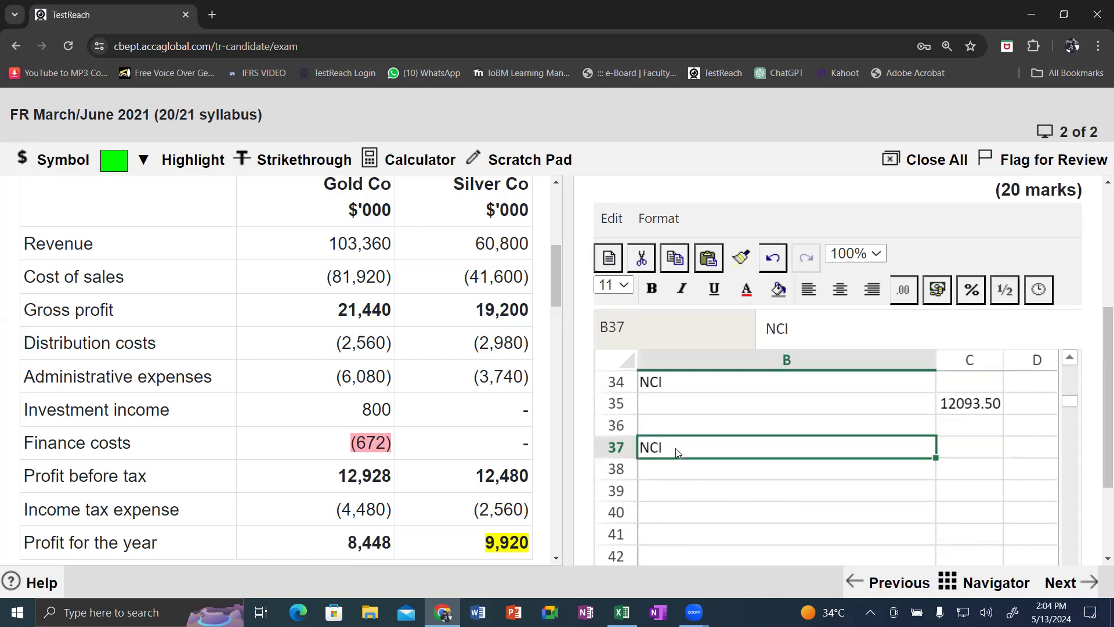
double_click(677, 451)
text(--)
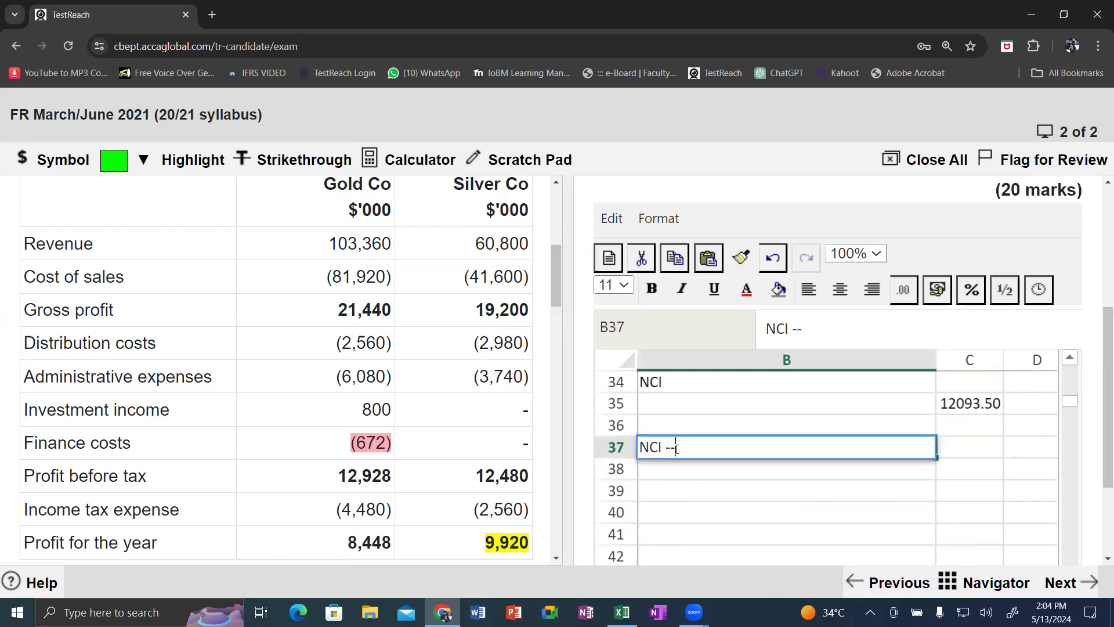
text( 10%)
key(Return)
Label B39 as SUB PROFIT and enter Silver Co's time-apportioned profit in C39 as =9920*9/12
key(Return)
text(SUB )
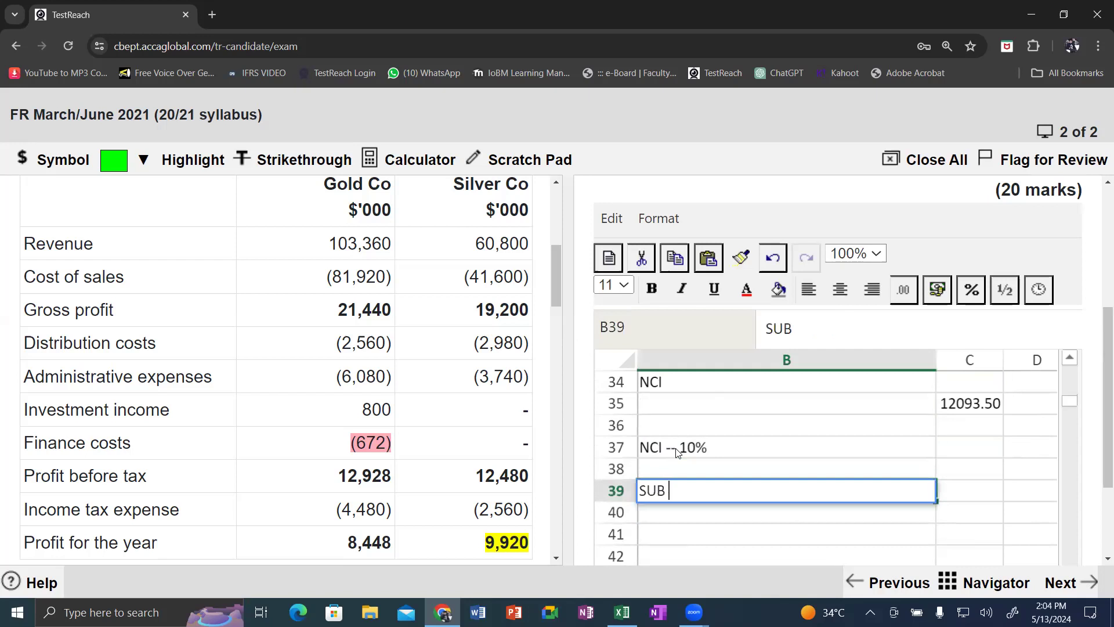
text(PROFIT)
key(Tab)
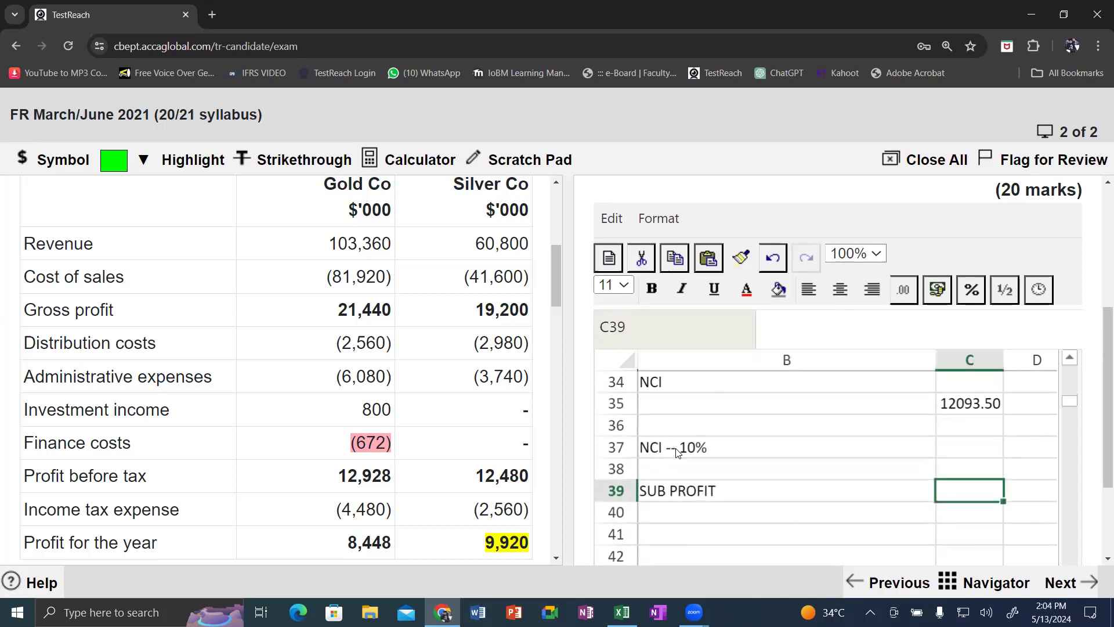
text(=)
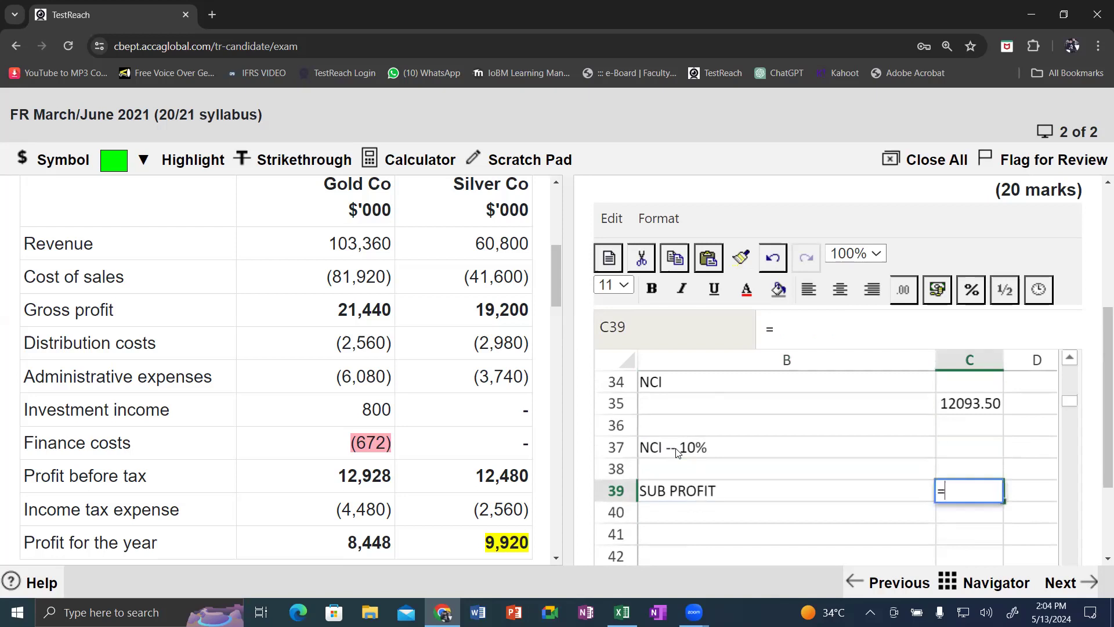
text(9920*9)
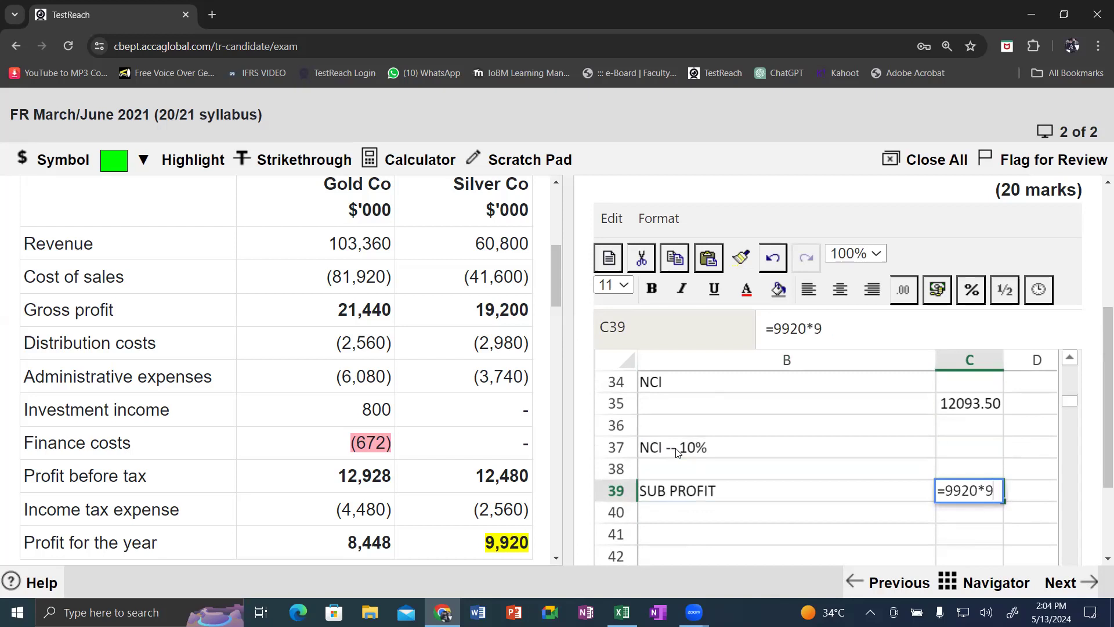
text(/12)
key(Return)
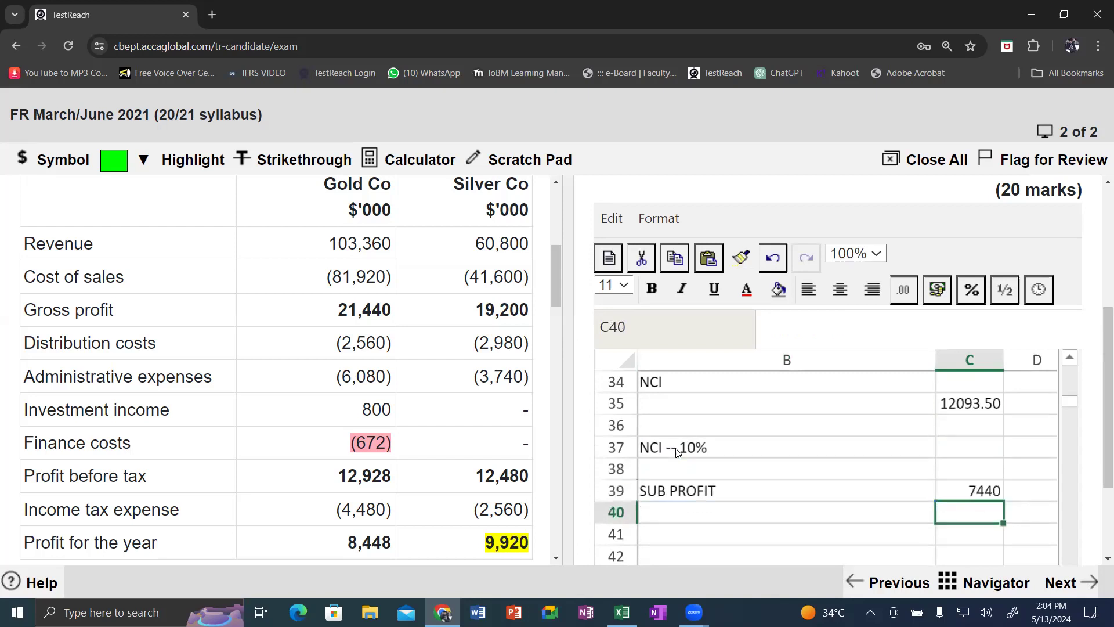
Label row 40 of the NCI working with LES in column A and FV DEP in column B
key(Left)
key(Left)
key(Right)
key(Left)
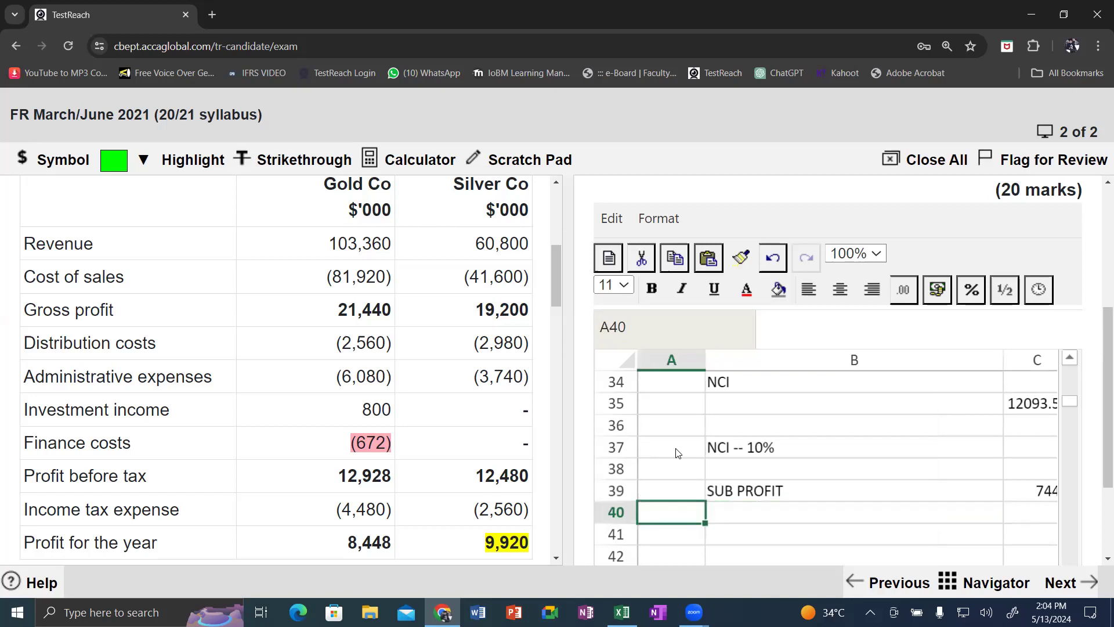
text(LES)
key(Tab)
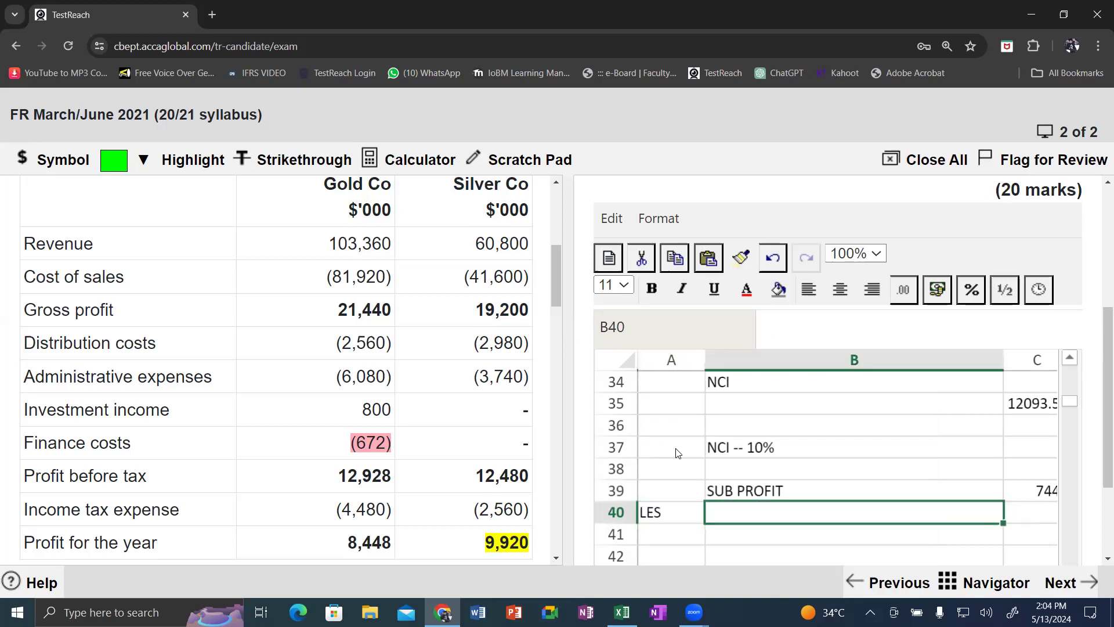
text(FV )
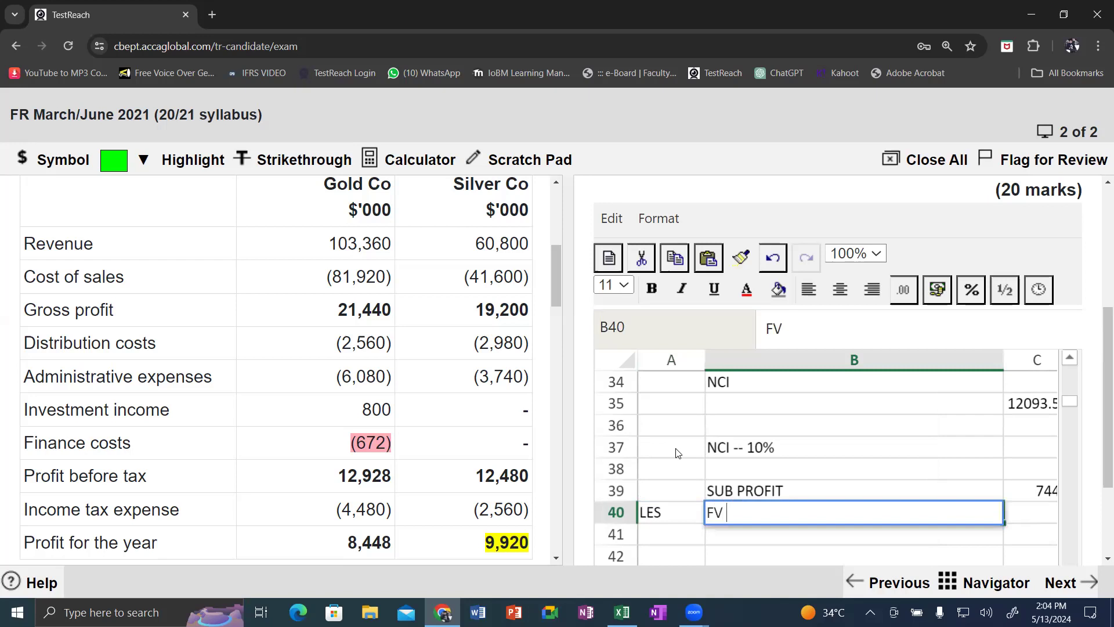
text(DEP)
key(Tab)
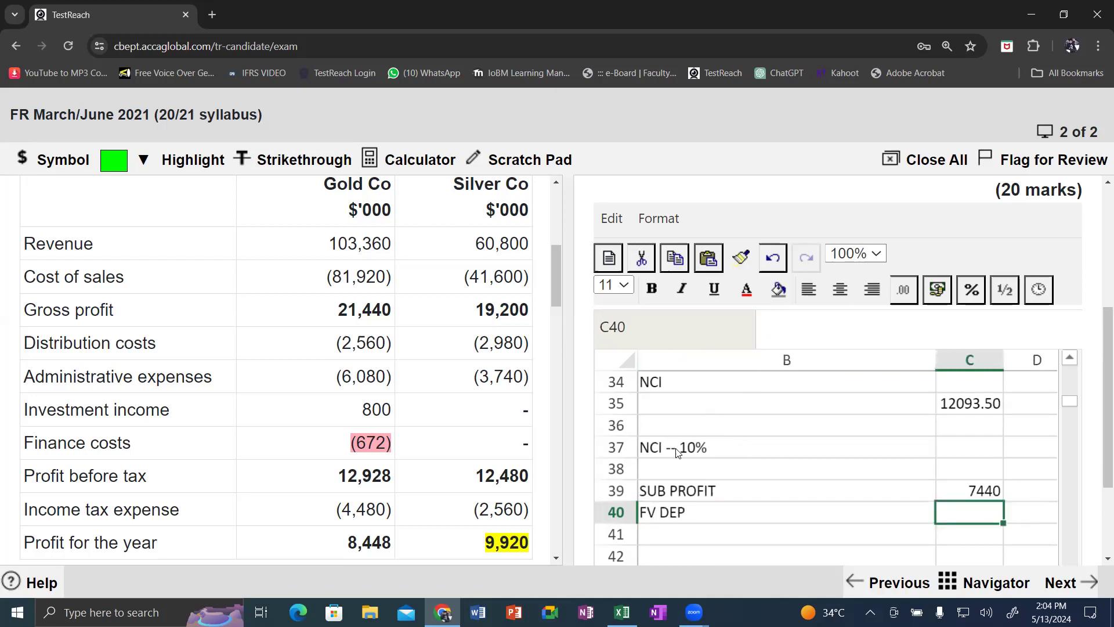
Enter the time-apportioned fair value depreciation in C40 as =2600/3*9/12
text(=)
text(2)
text(0)
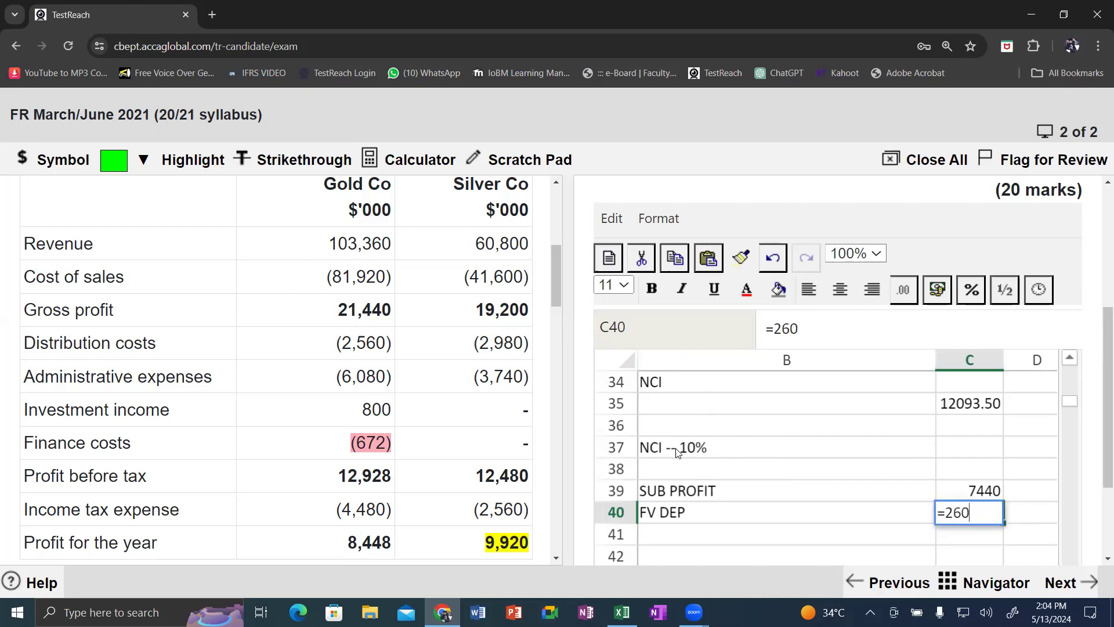
text(0/3*9/12)
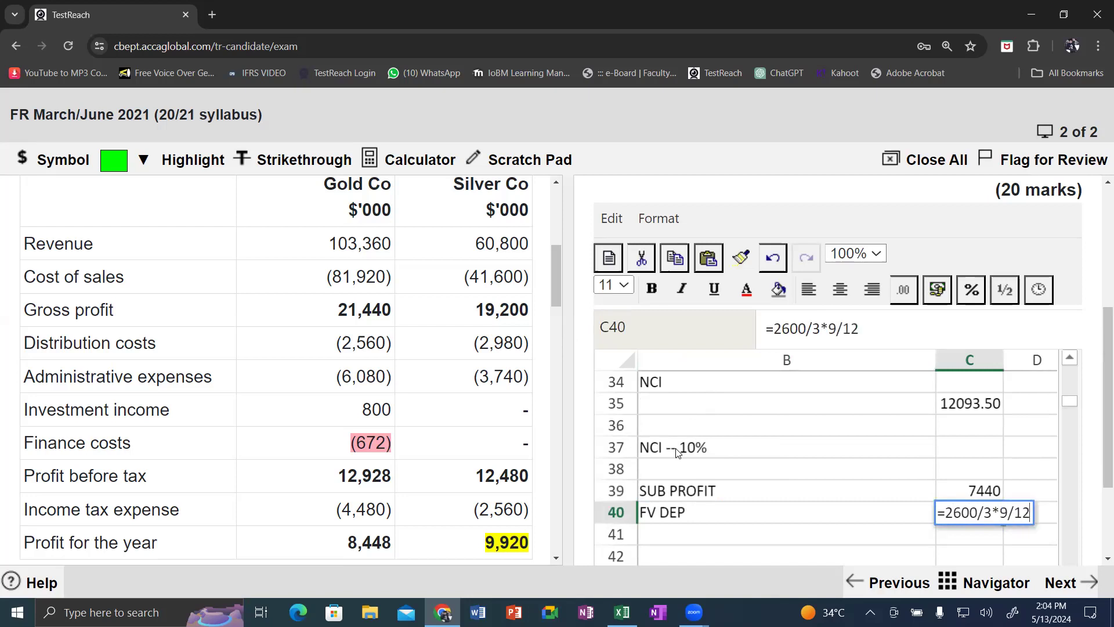
key(Return)
key(Up)
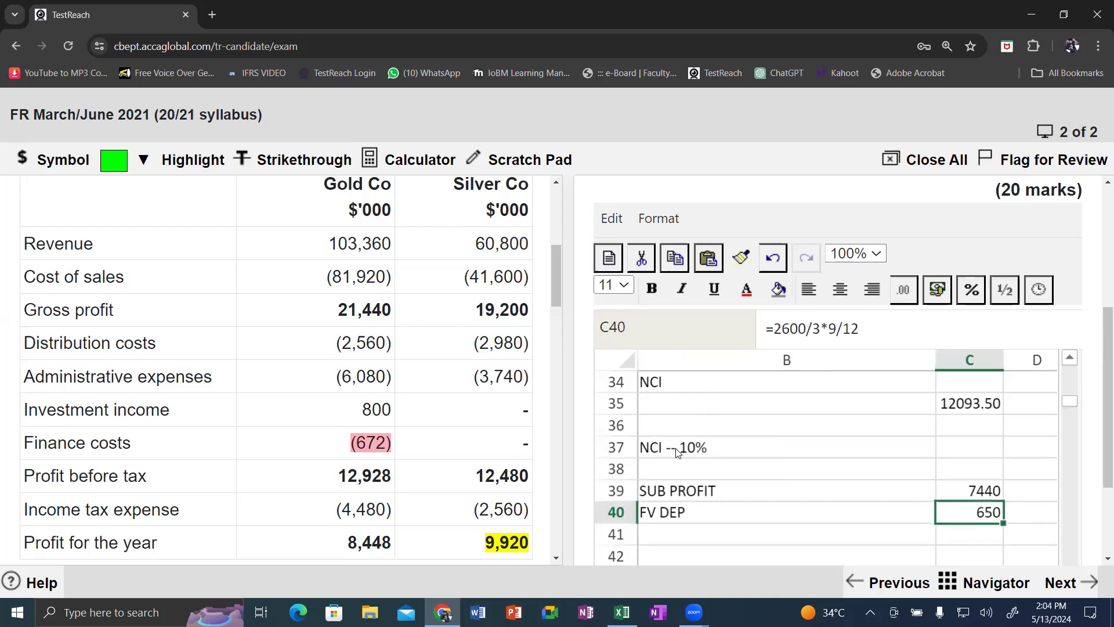
Turn the fair value depreciation in C40 into a deduction by changing its formula to =-(2600/3*9/12)
double_click(975, 515)
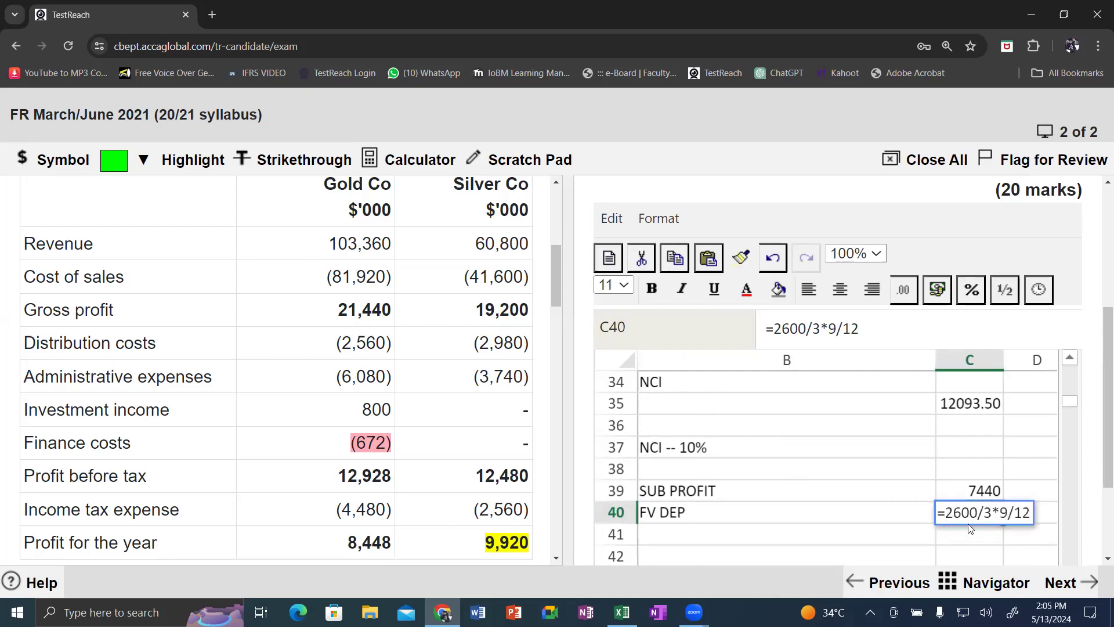
text(-()
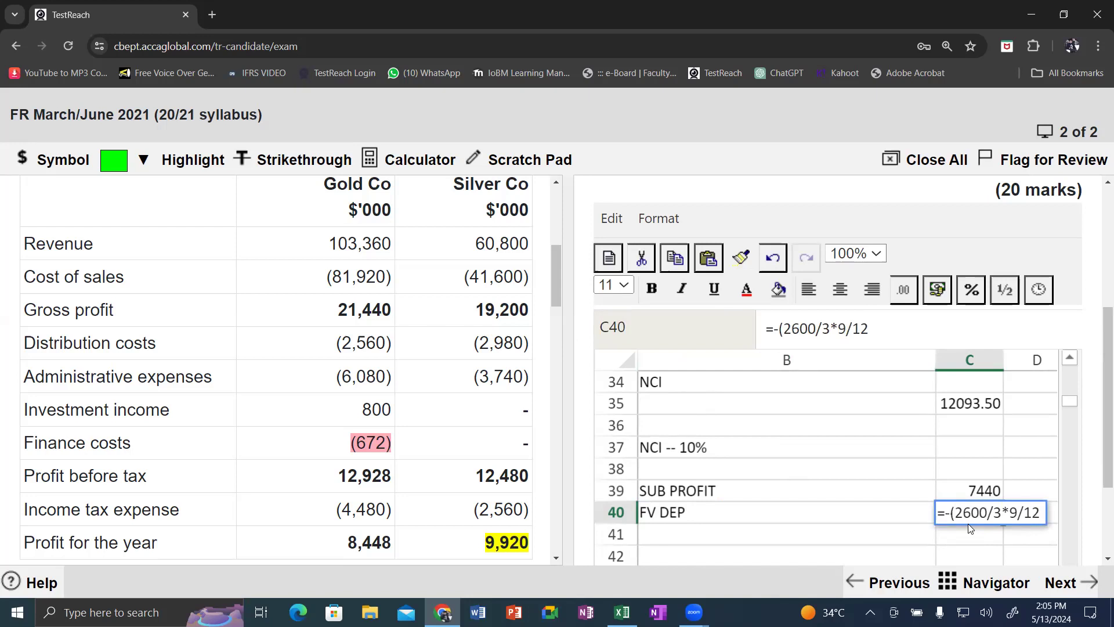
key(Right)
key(Right)
key(Right)
key(Right)
key(Right)
key(Right)
key(Right)
text())
key(Return)
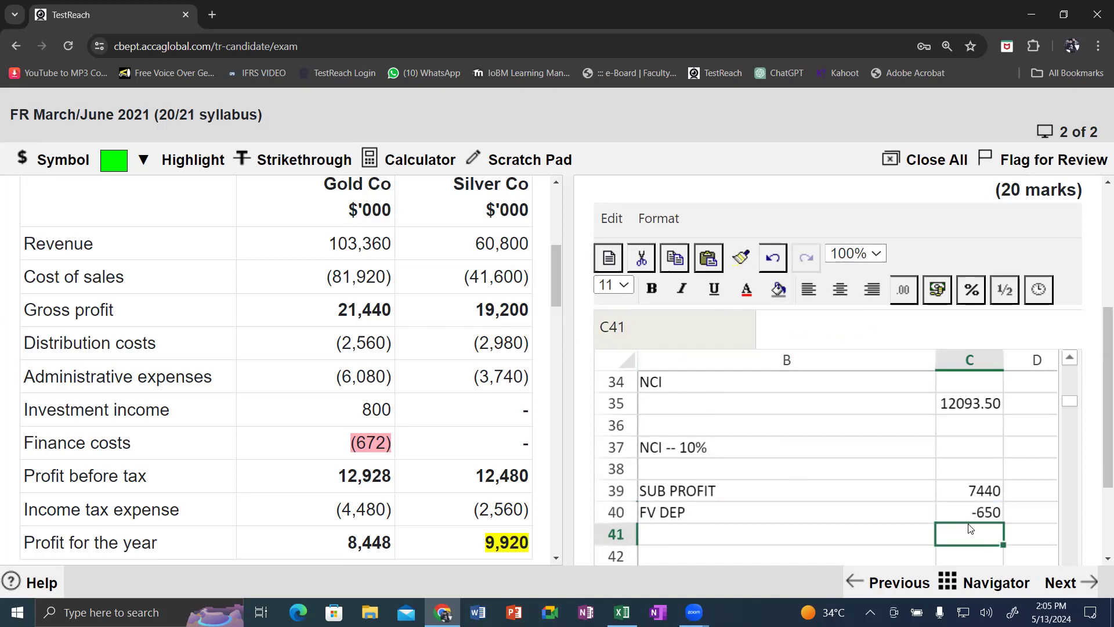
click(979, 512)
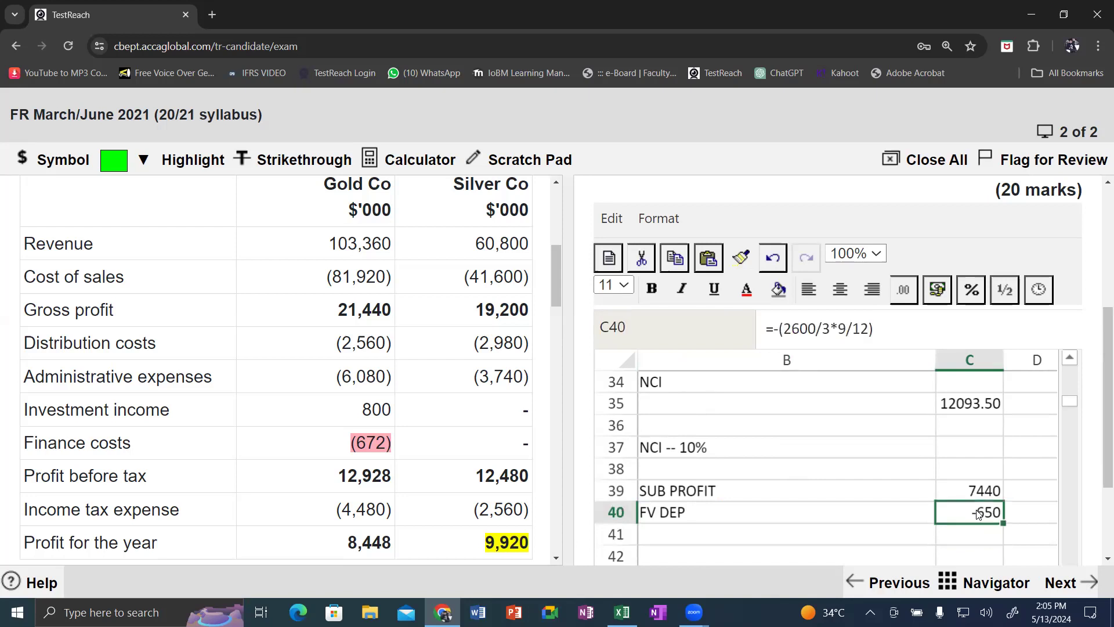
double_click(980, 511)
click(926, 511)
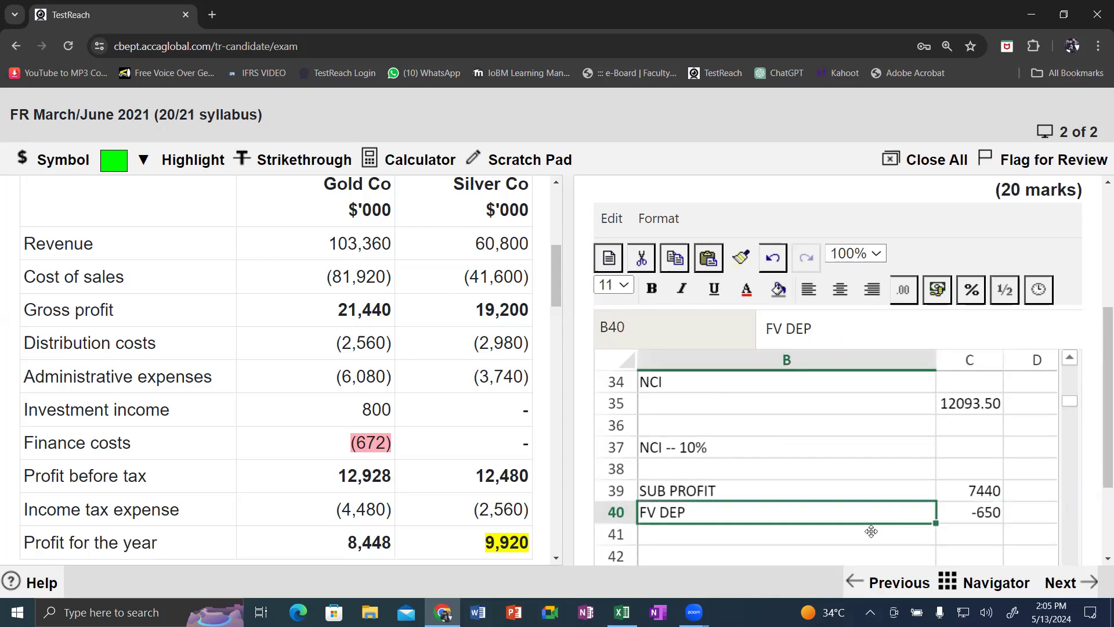
click(853, 544)
key(Down)
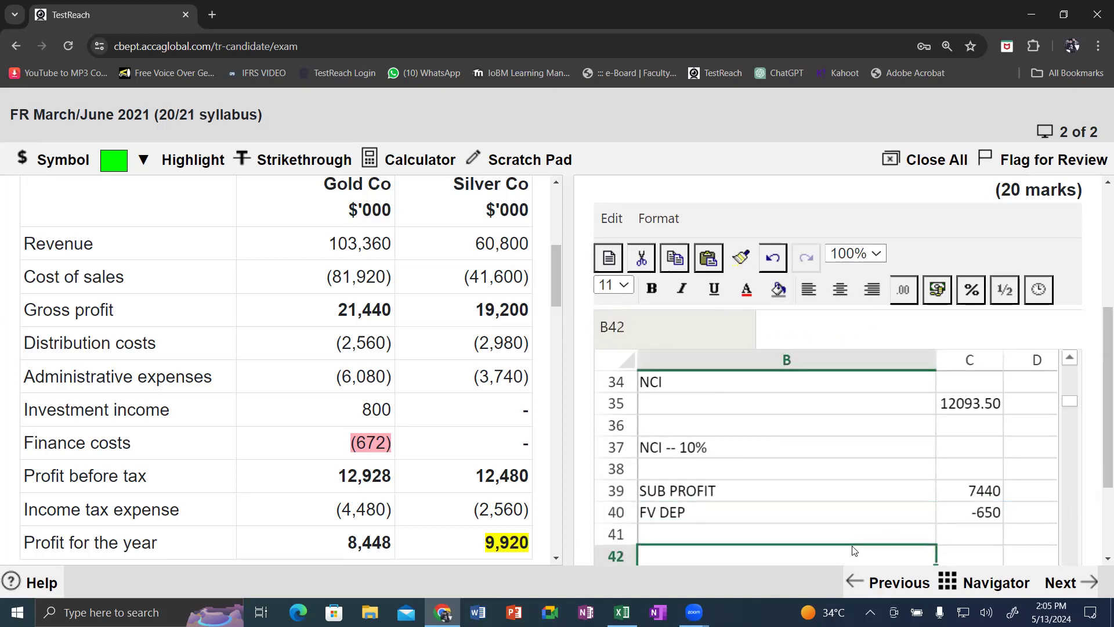
key(Right)
key(Up)
key(Up)
key(Down)
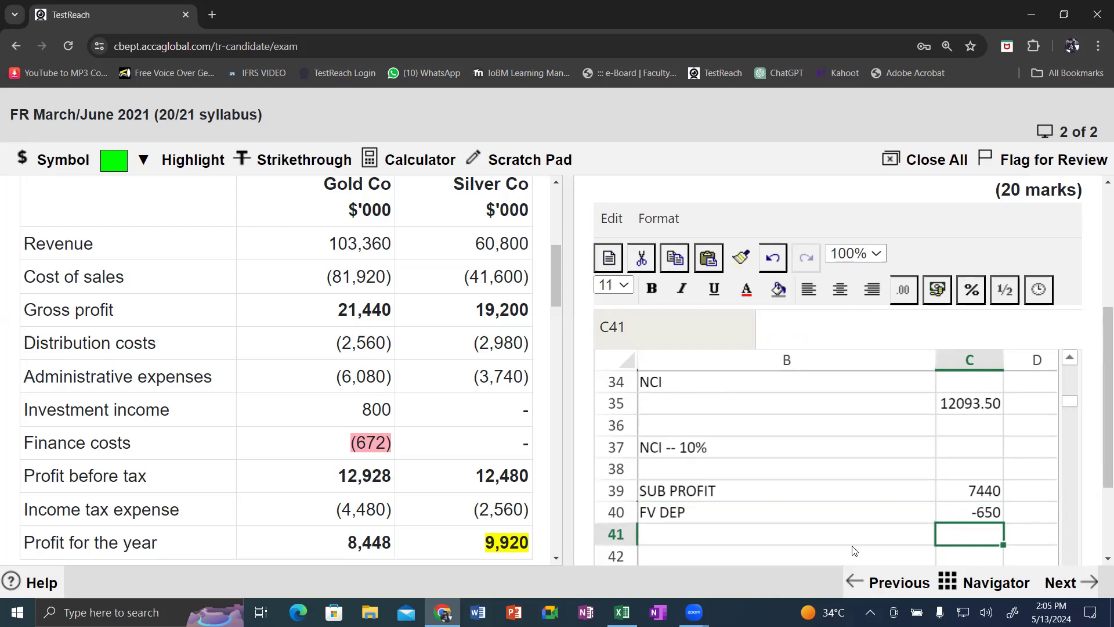
key(Left)
key(Left)
key(Right)
key(Right)
key(Left)
Total the subsidiary profit and fair value depreciation in C41 by summing C39:C40
scroll(854, 550, down, 1)
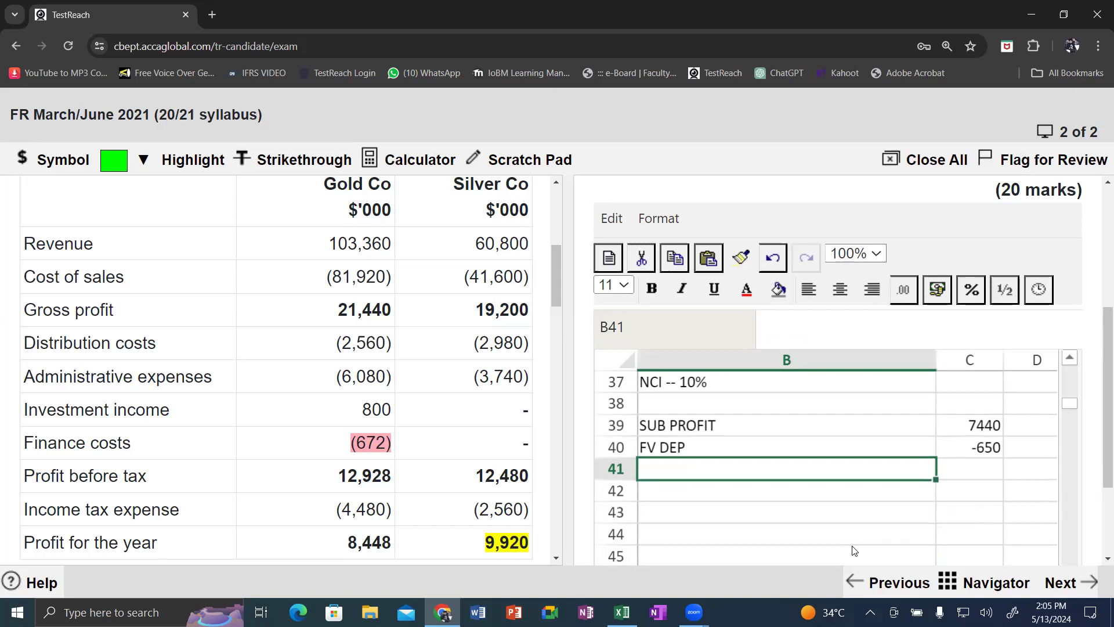
key(Right)
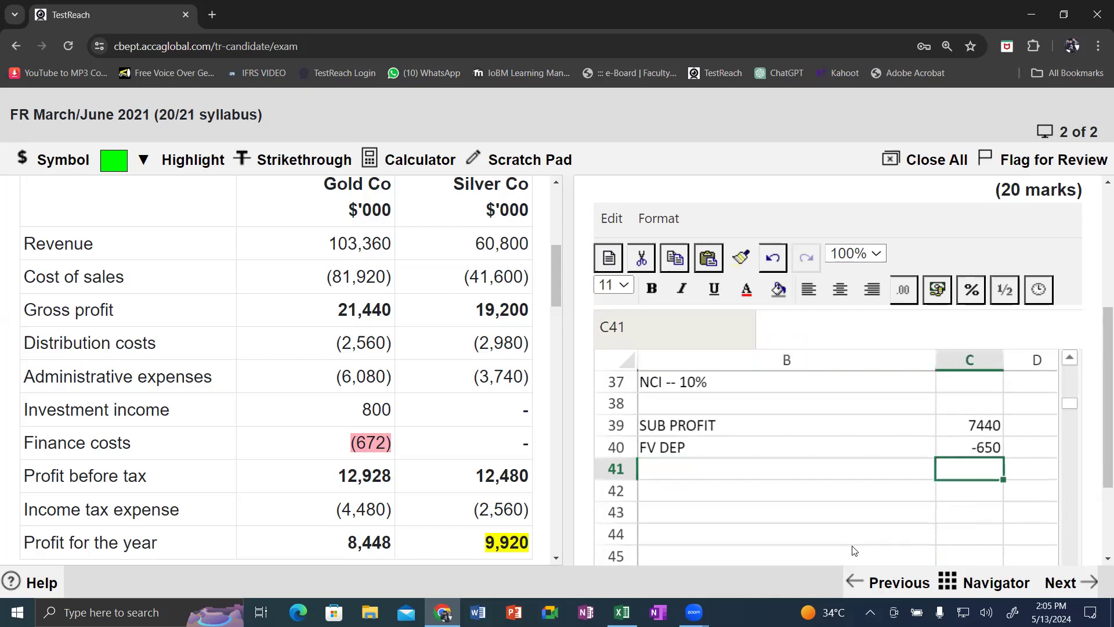
text(=)
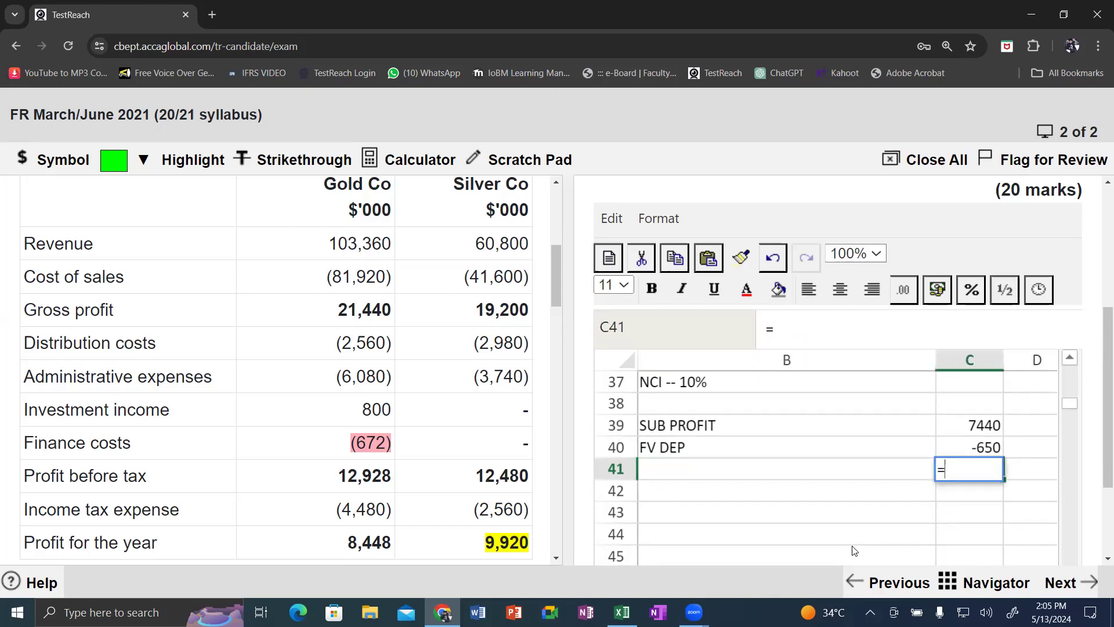
text(SUM()
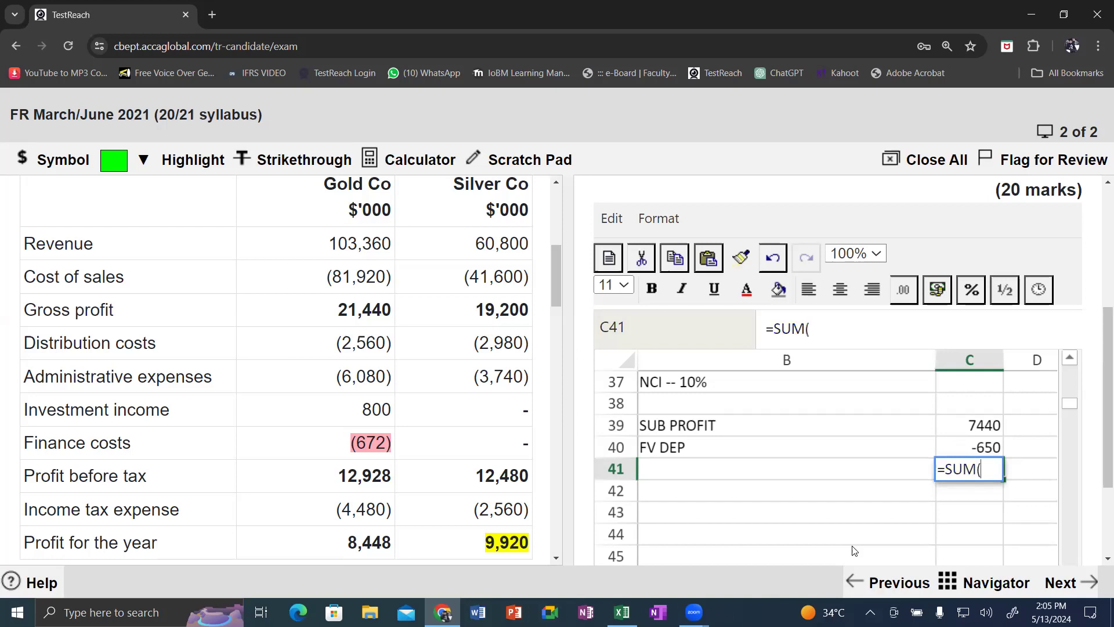
key(Up)
key(Up)
key(shift+Down)
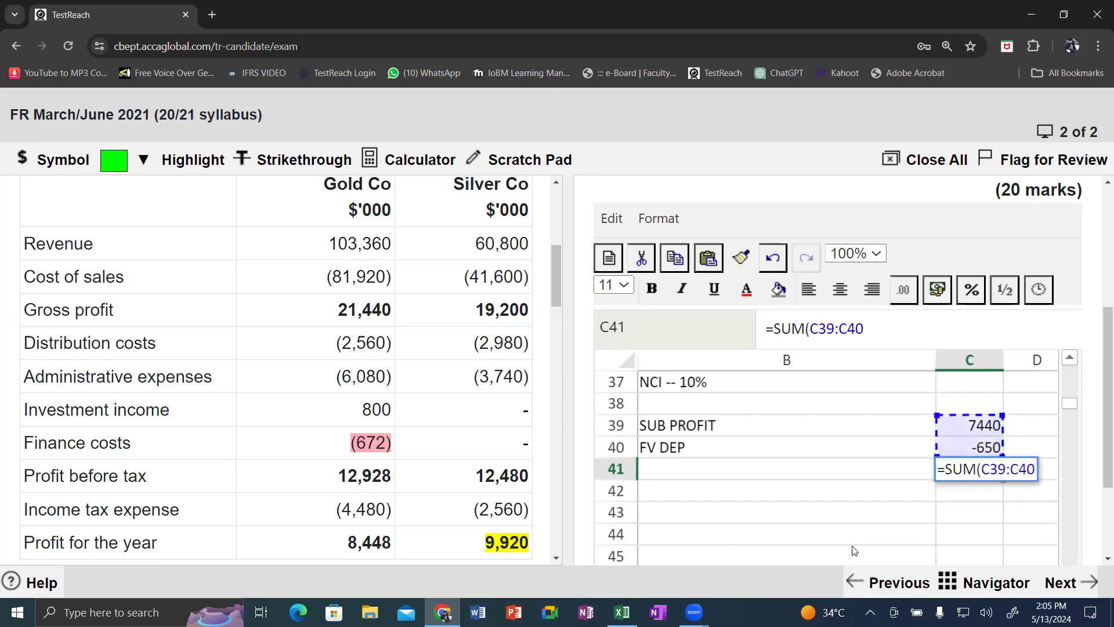
key(Return)
Enter the non-controlling interest percentage of 10% in C42, below the adjusted profit
key(Left)
key(Right)
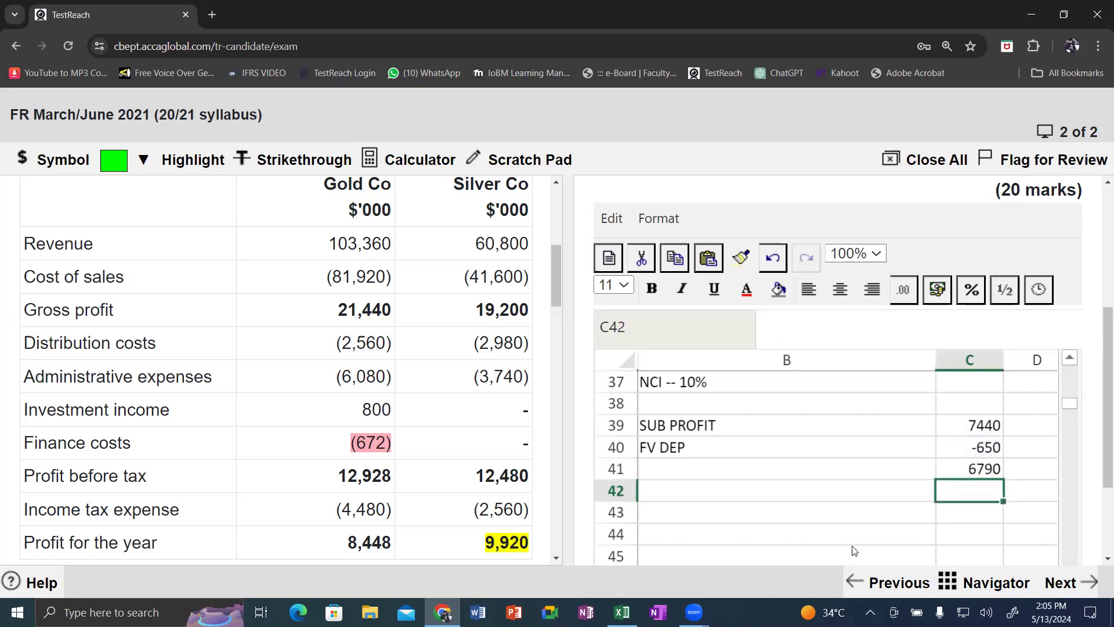
key(Left)
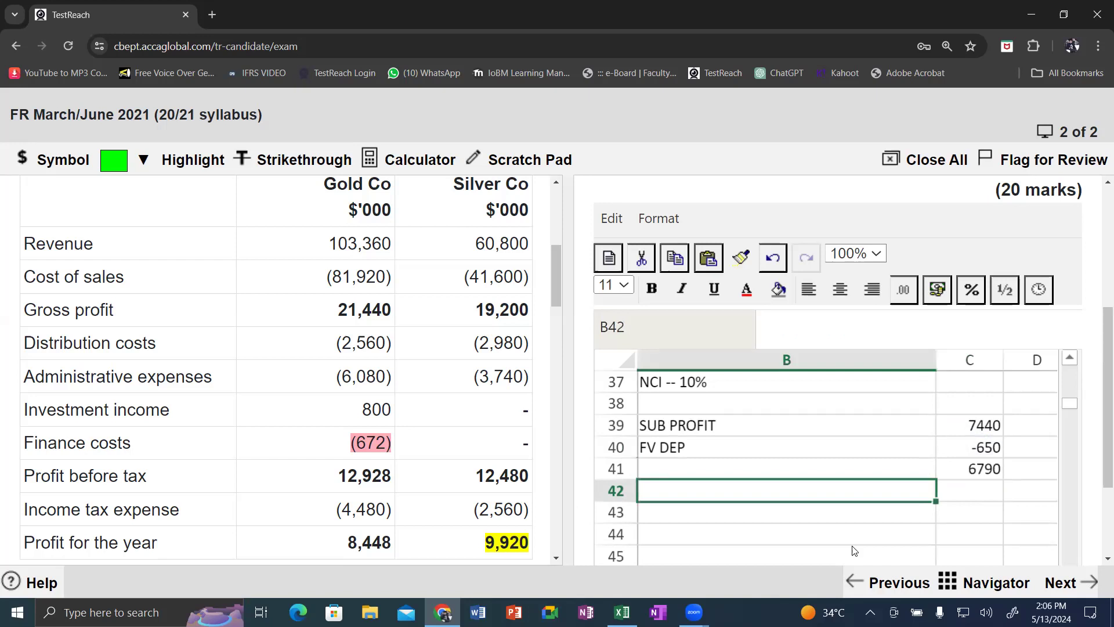
key(Right)
key(Left)
key(Right)
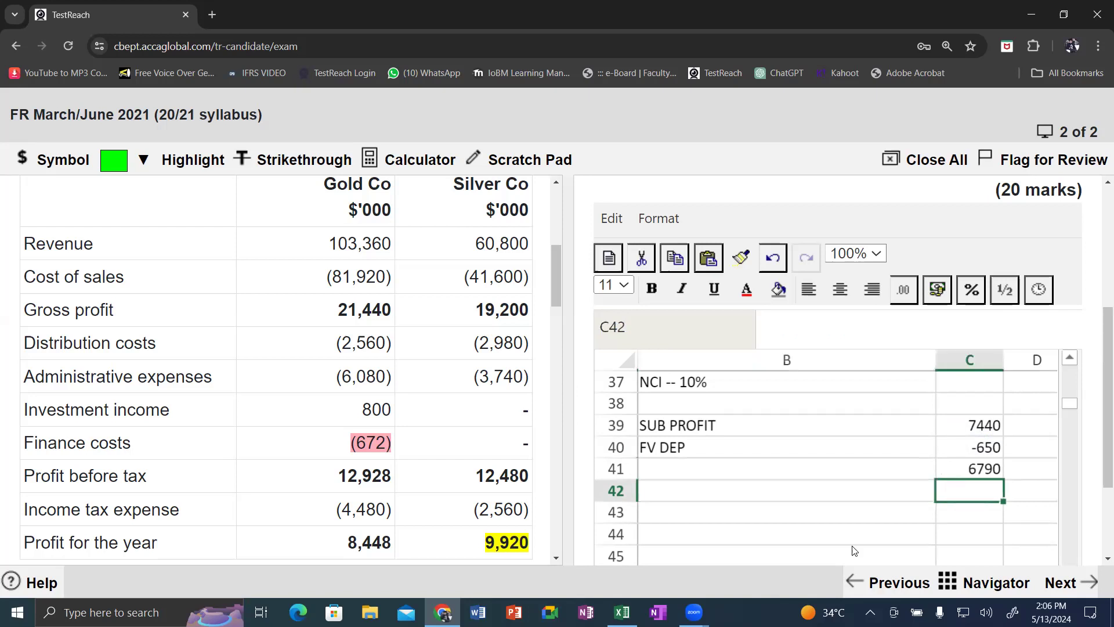
text(10%)
key(Return)
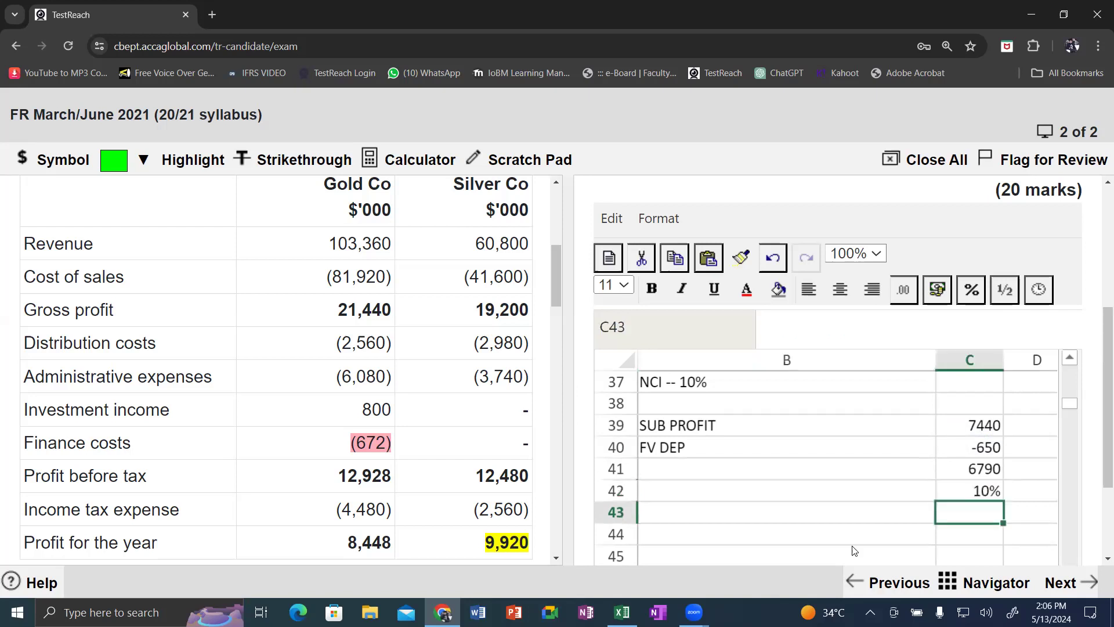
text(=)
key(Up)
key(Up)
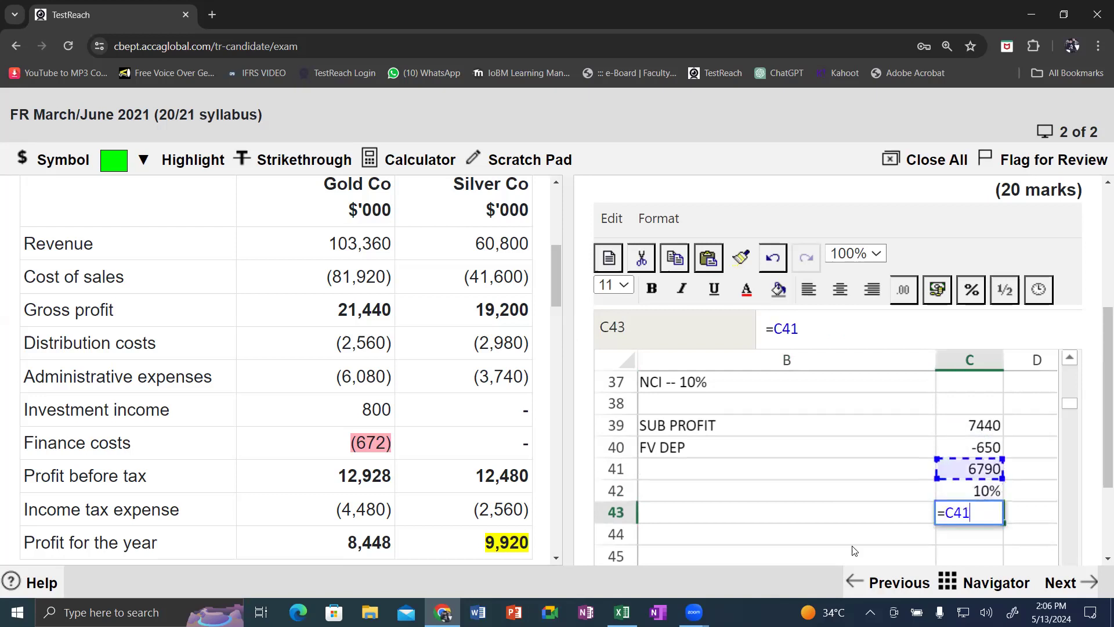
text(8)
key(ctrl+Return)
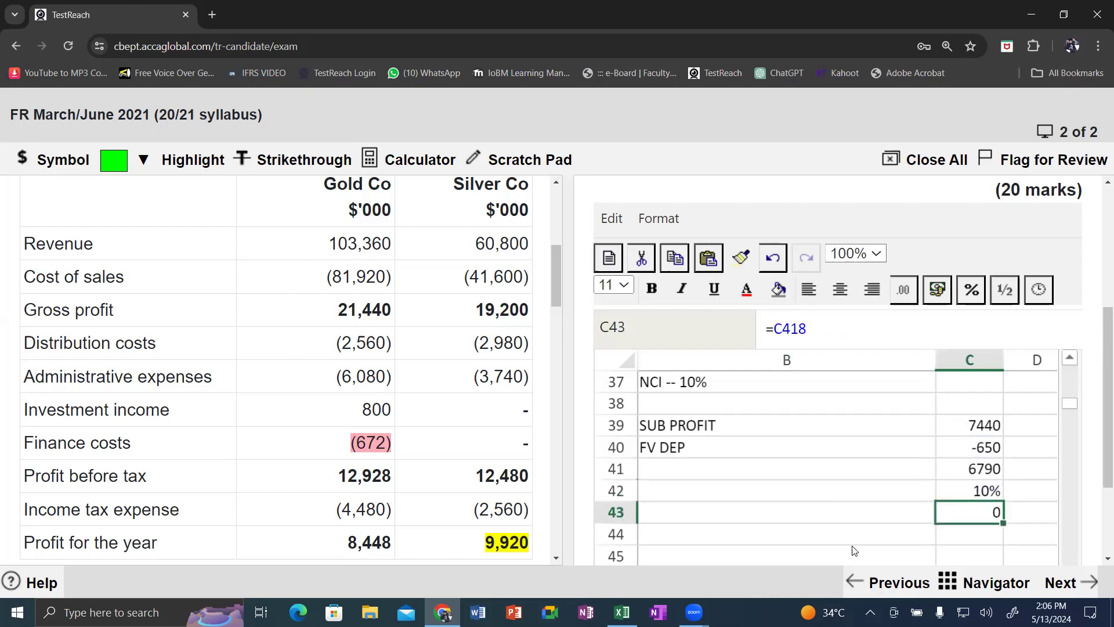
Calculate the non-controlling interest's share of profit in C43 with =C41*C42
text(=)
key(Up)
key(Up)
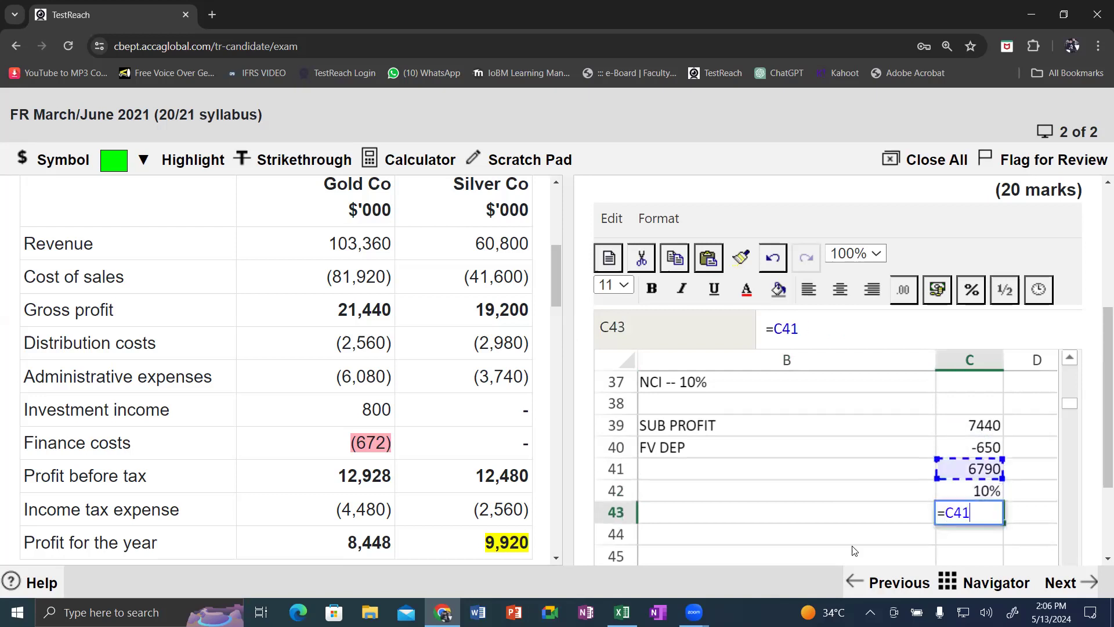
text(*)
key(Up)
key(Return)
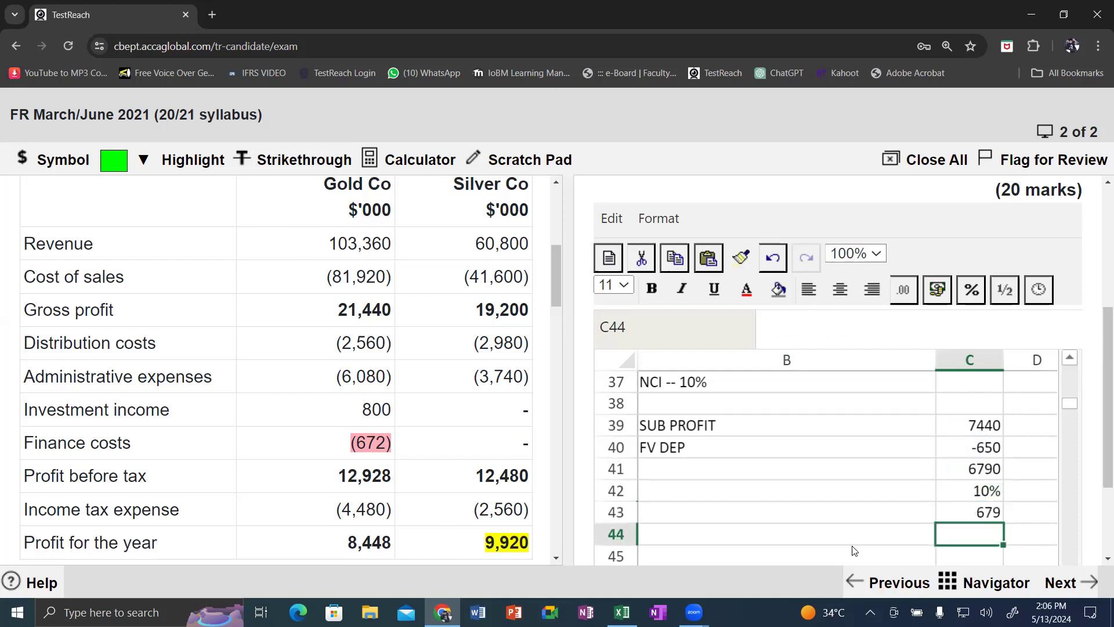
Label the calculated share by entering NCI SHARE in B43
key(Up)
key(Left)
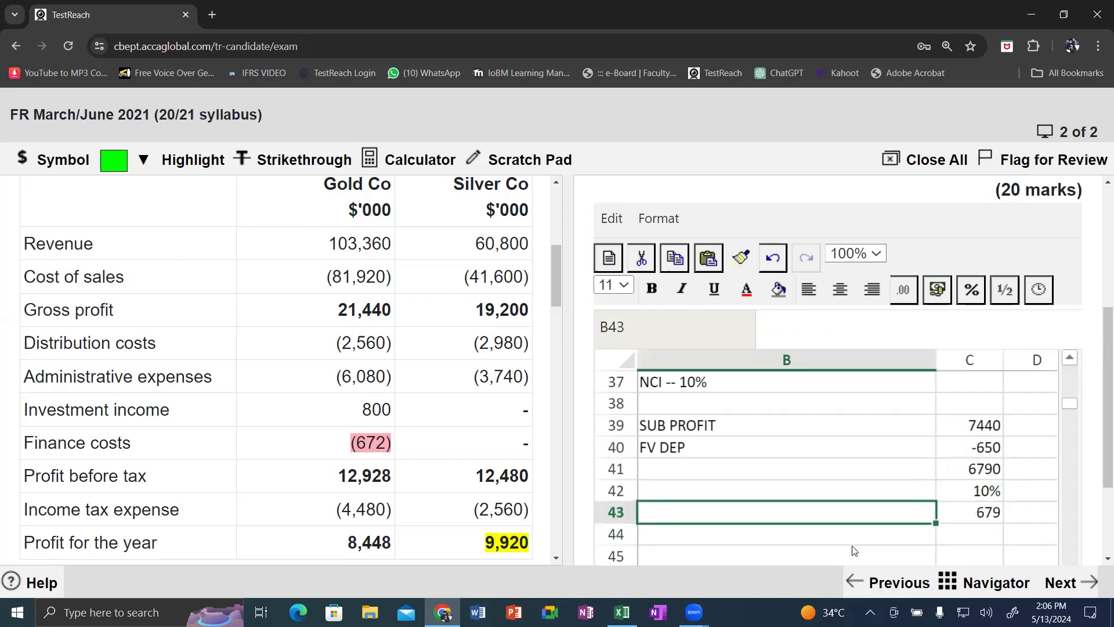
text(NCI SHARE)
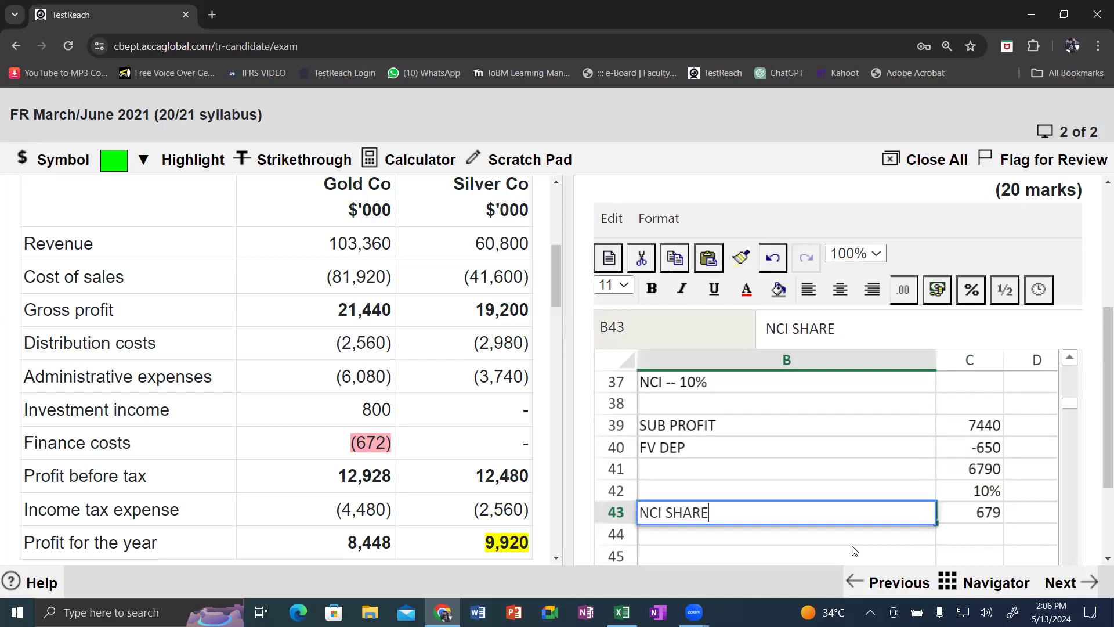
key(Return)
Link the NCI line of the profit attribution in C34 to the calculated share with =C43
key(Right)
key(Up)
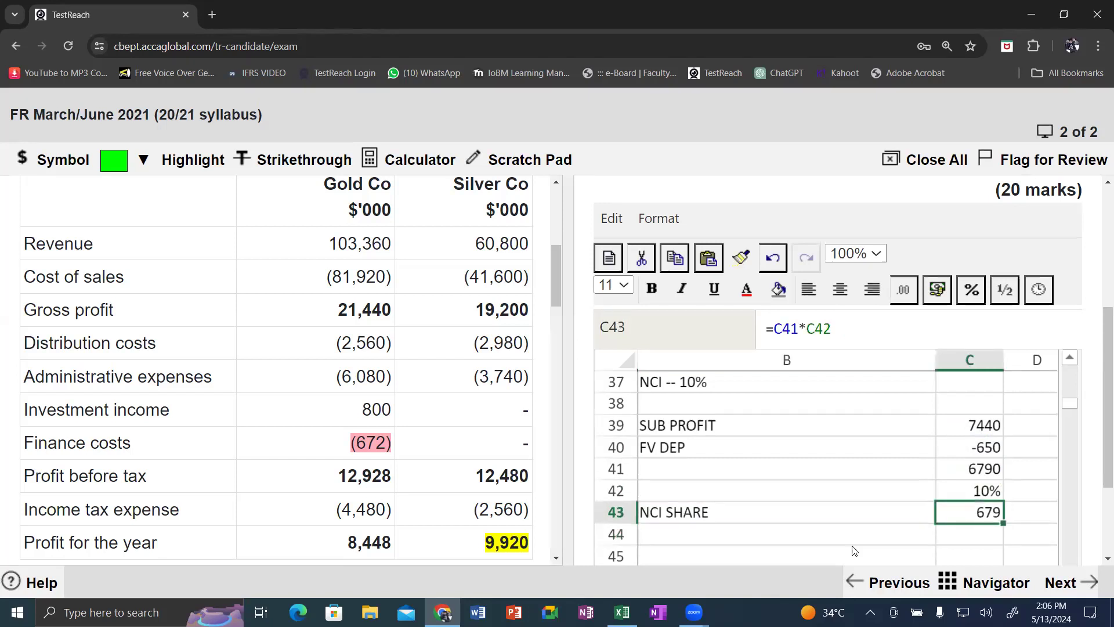
key(Up)
key(Up)
key(Up)
key(Up)
key(Up)
key(Up)
key(Up)
key(Up)
key(Up)
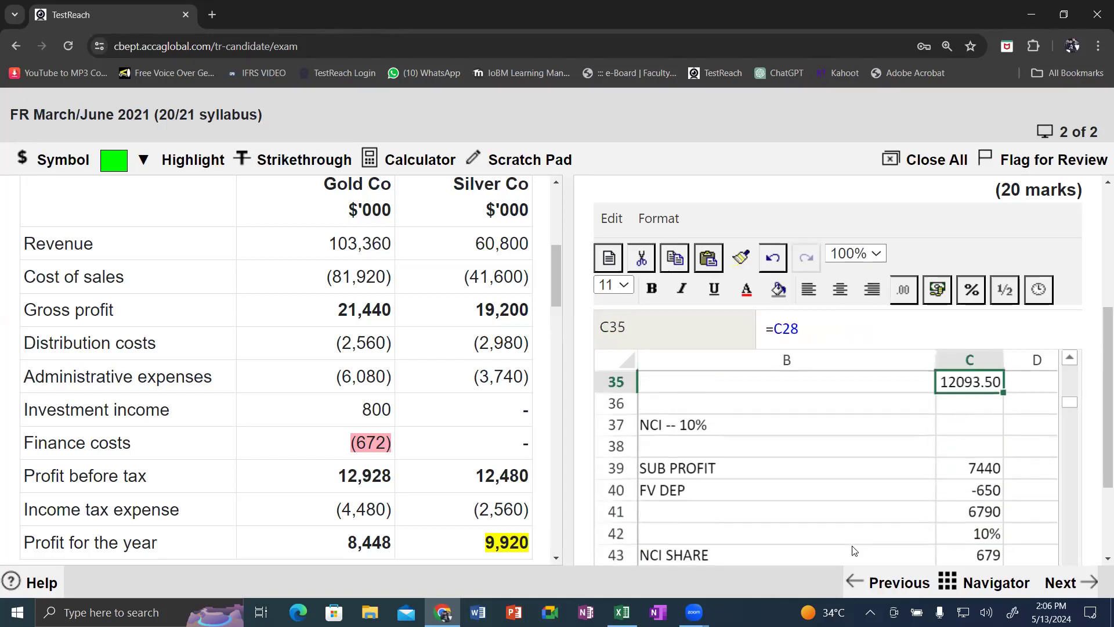
key(Left)
key(Left)
key(Right)
key(Right)
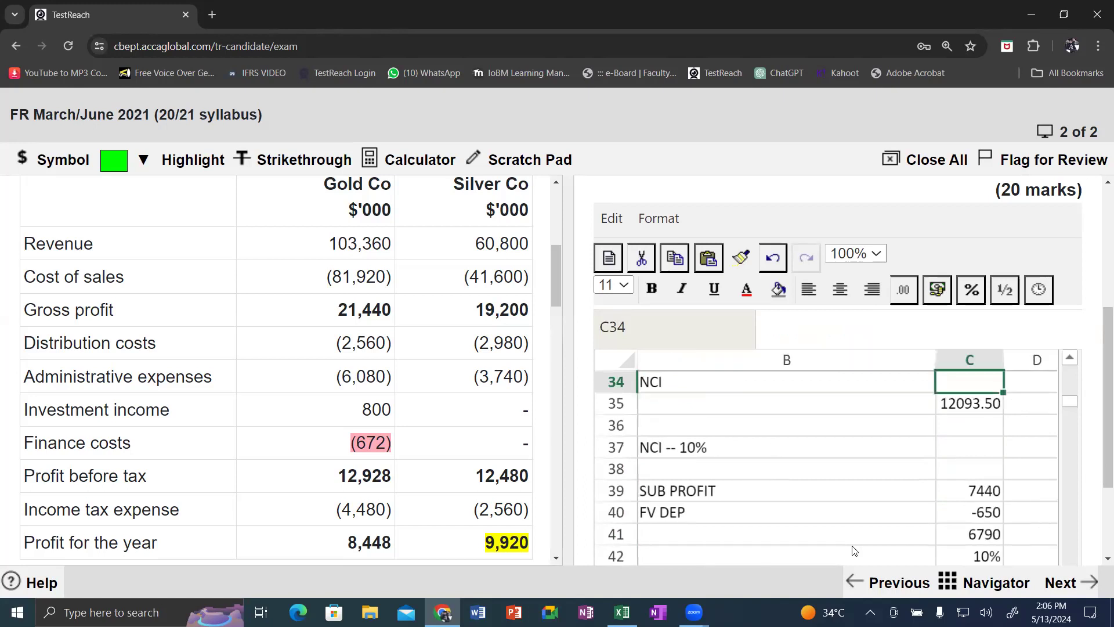
text(=C43)
key(Return)
key(Up)
key(Up)
key(Down)
key(Down)
key(Up)
key(Up)
text(=)
key(Down)
key(Down)
text(-)
key(Up)
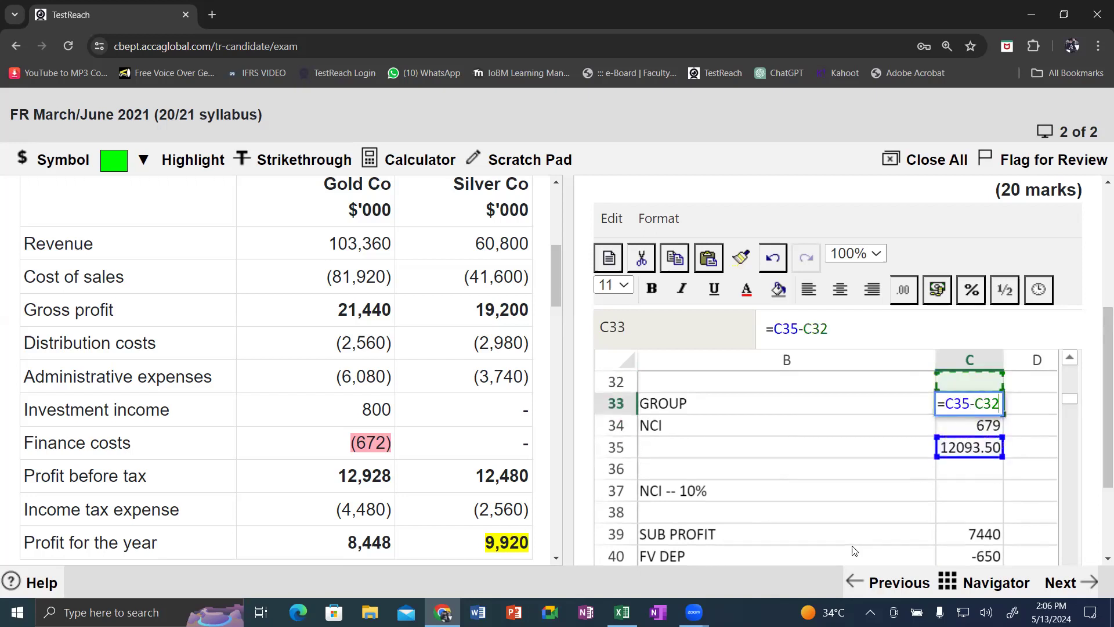
key(Return)
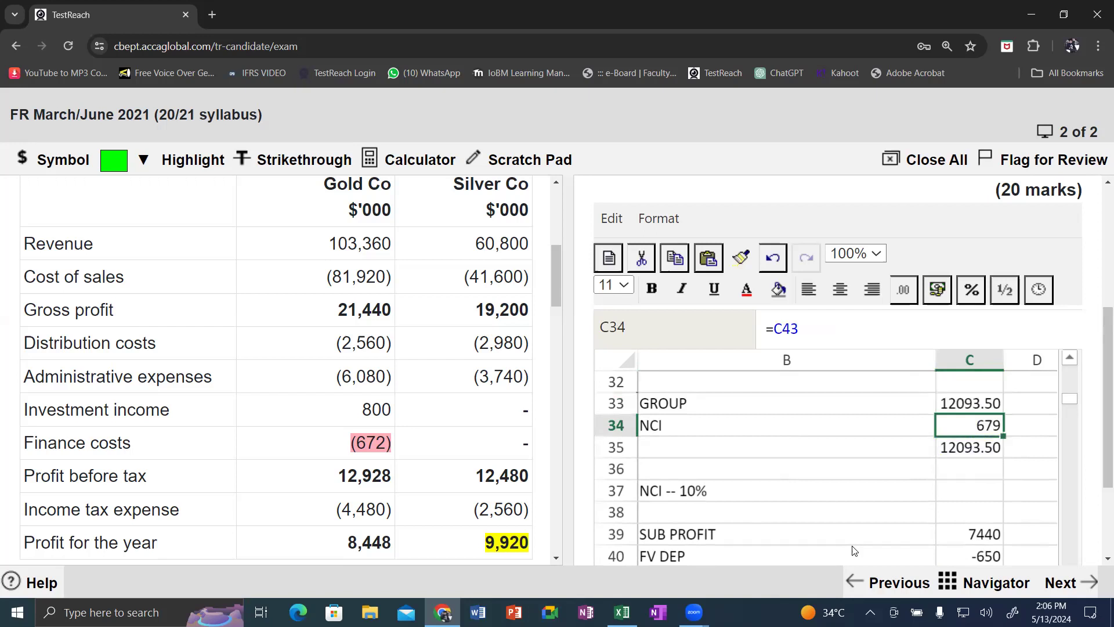
text(=)
key(Escape)
Calculate the group's share of profit in C33 as the total in C35 minus the NCI share in C34
key(Up)
key(Up)
key(Down)
text(=)
key(Down)
key(Down)
text(-)
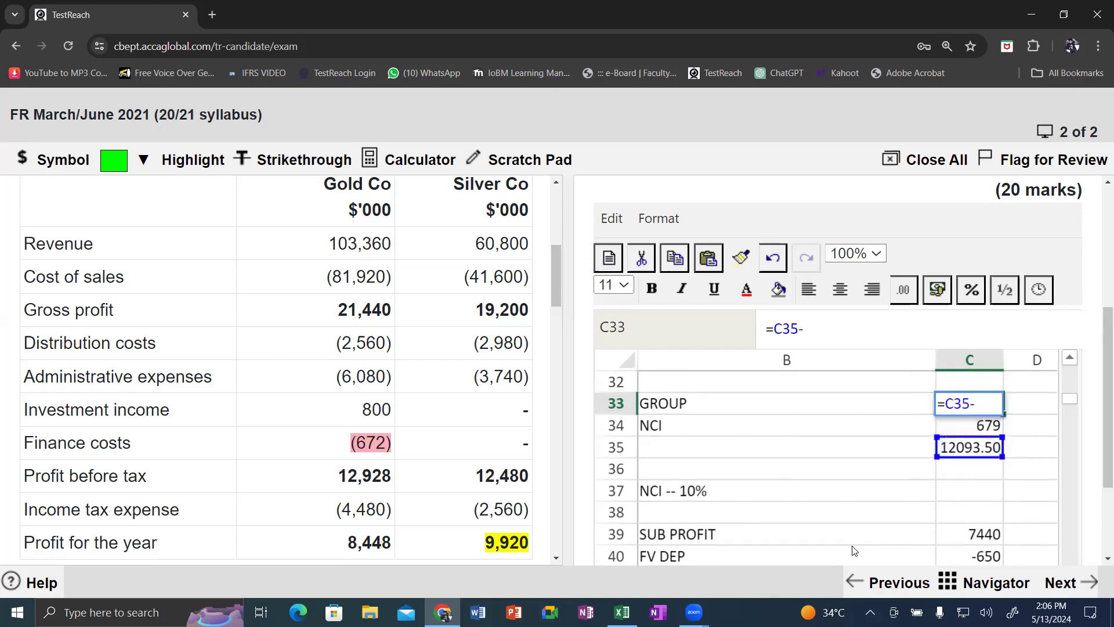
key(Up)
key(Up)
key(Down)
key(Down)
key(Down)
key(Return)
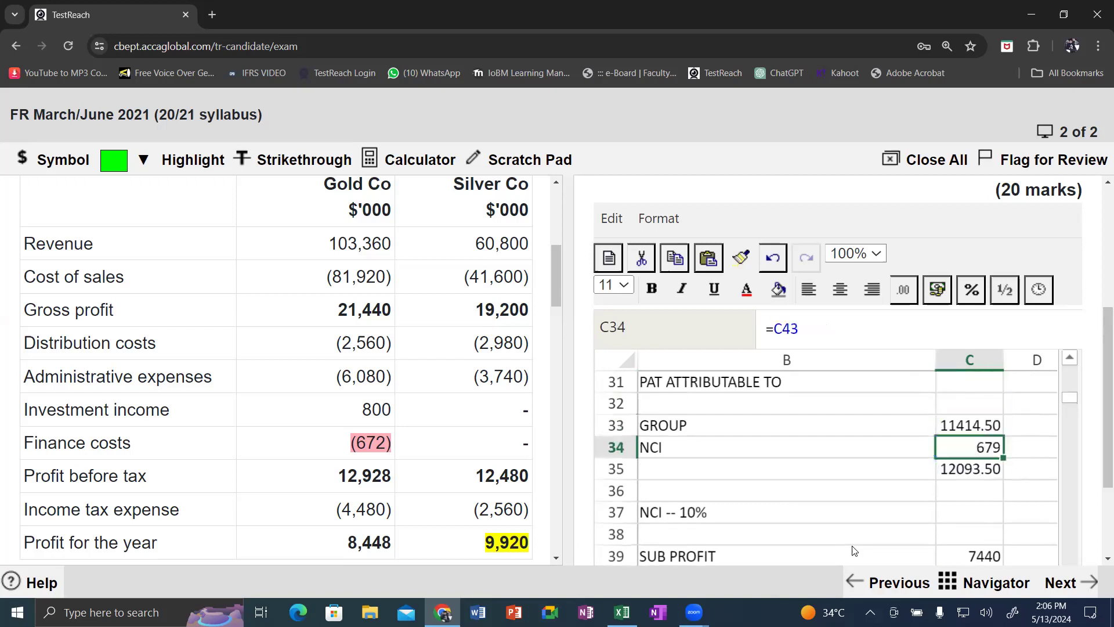
Make the GROUP label and its amount in B33:C33 bold
key(Left)
key(Up)
key(shift+Right)
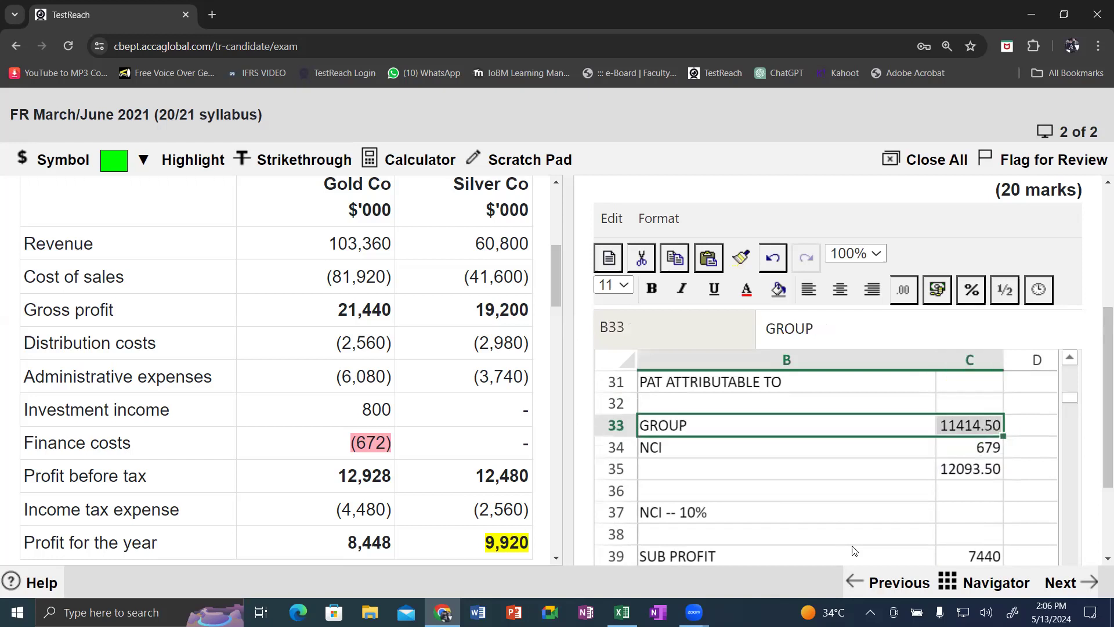
key(ctrl+b)
key(shift+Left)
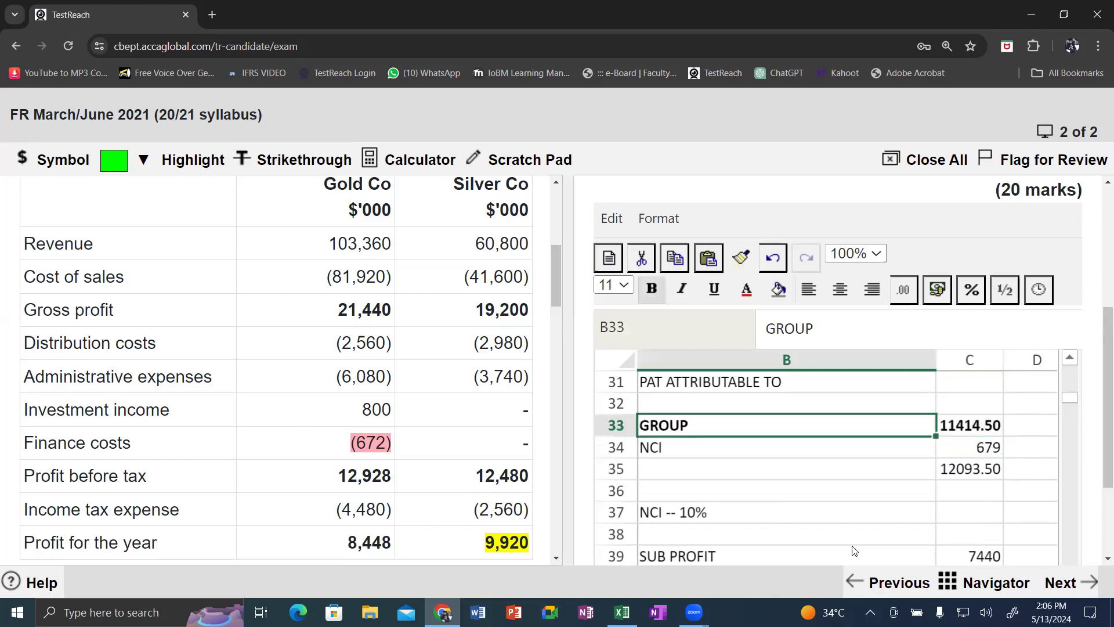
Extend the group share label in B33 to read GROUP (BAL FIG)
double_click(781, 425)
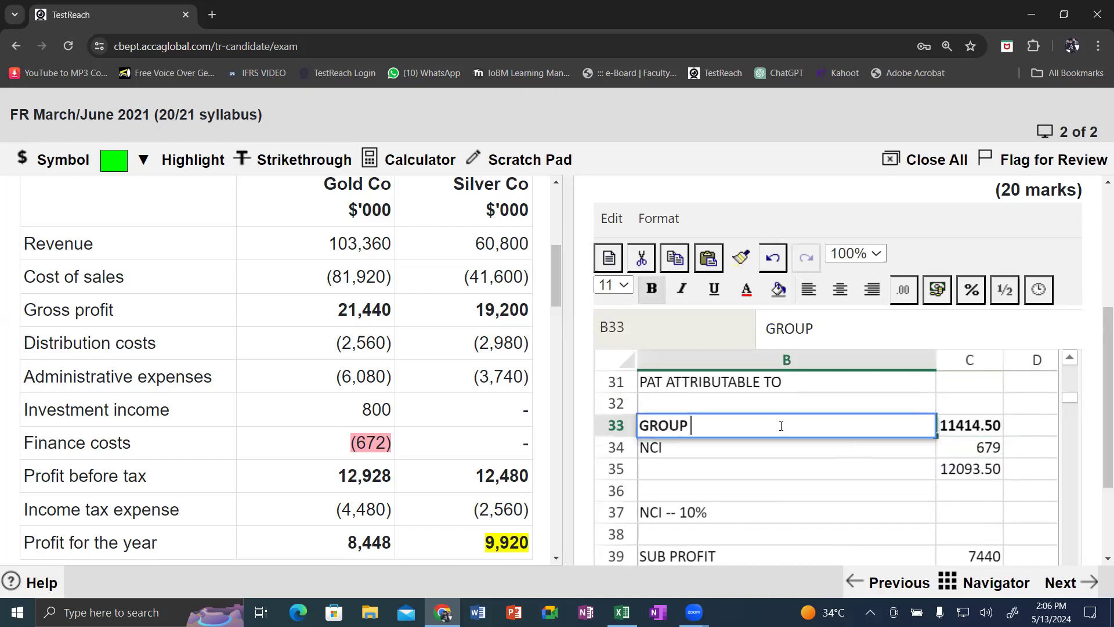
text((BAL FIG))
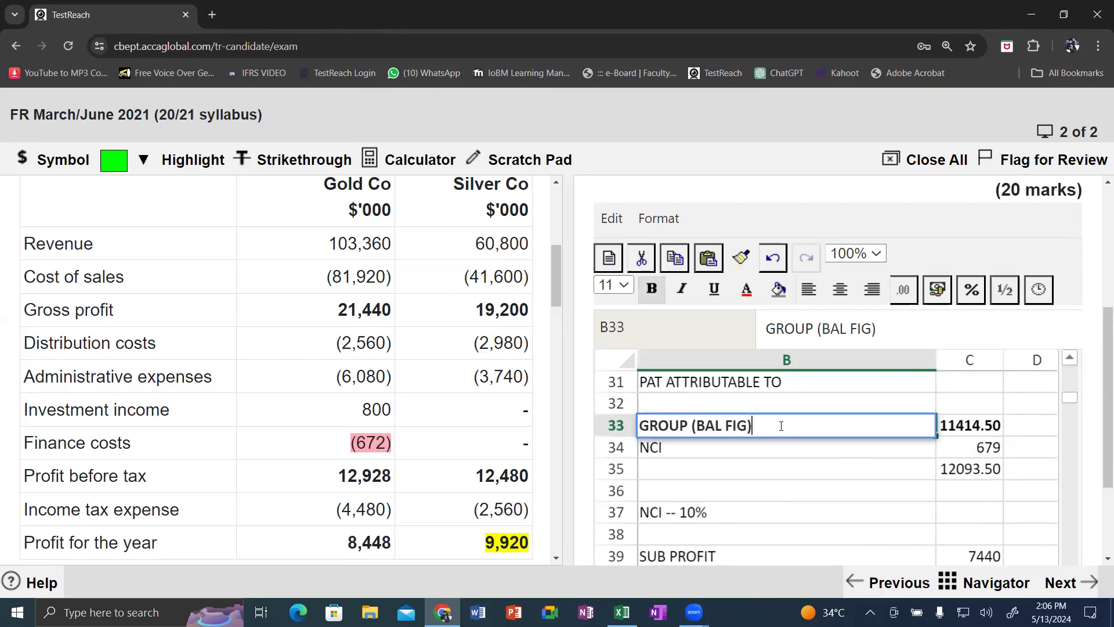
key(Return)
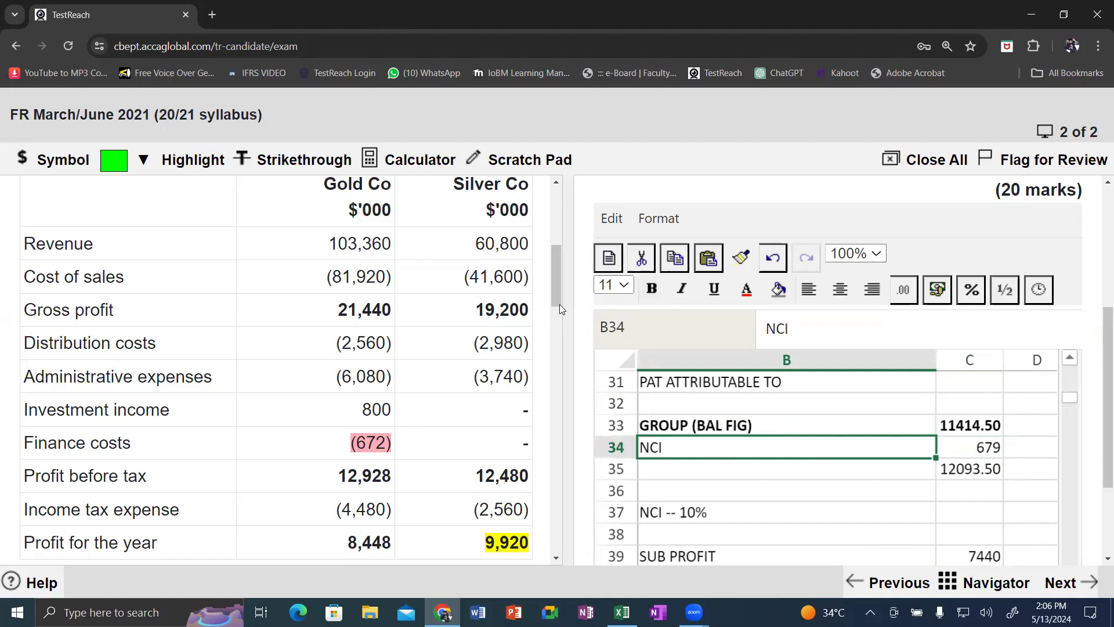
Widen the answer spreadsheet pane and review the profit attribution, the NCI working and the consolidated profit or loss lines
drag(558, 330, 249, 349)
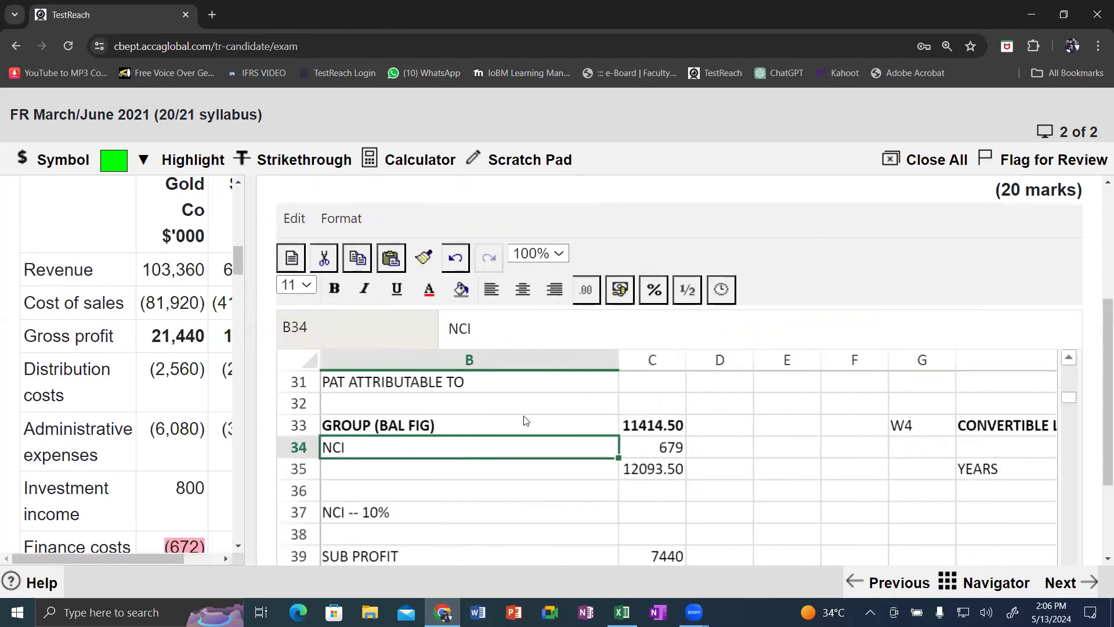
scroll(526, 421, up, 2)
scroll(525, 421, down, 2)
scroll(525, 420, down, 1)
scroll(525, 421, up, 2)
scroll(525, 421, up, 2)
scroll(525, 421, down, 3)
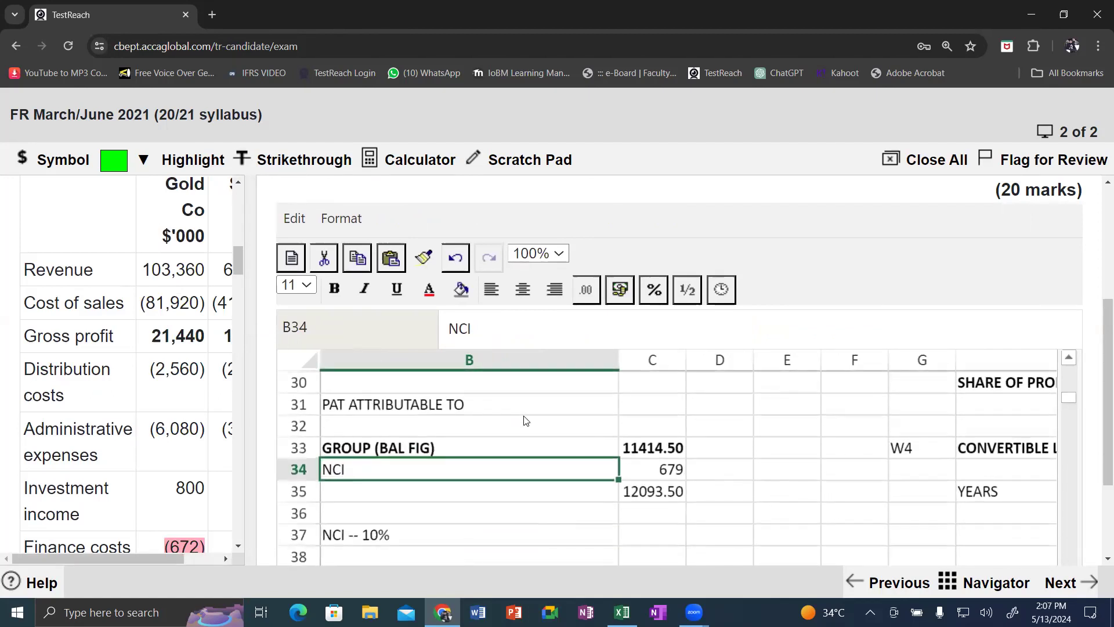
scroll(525, 421, down, 1)
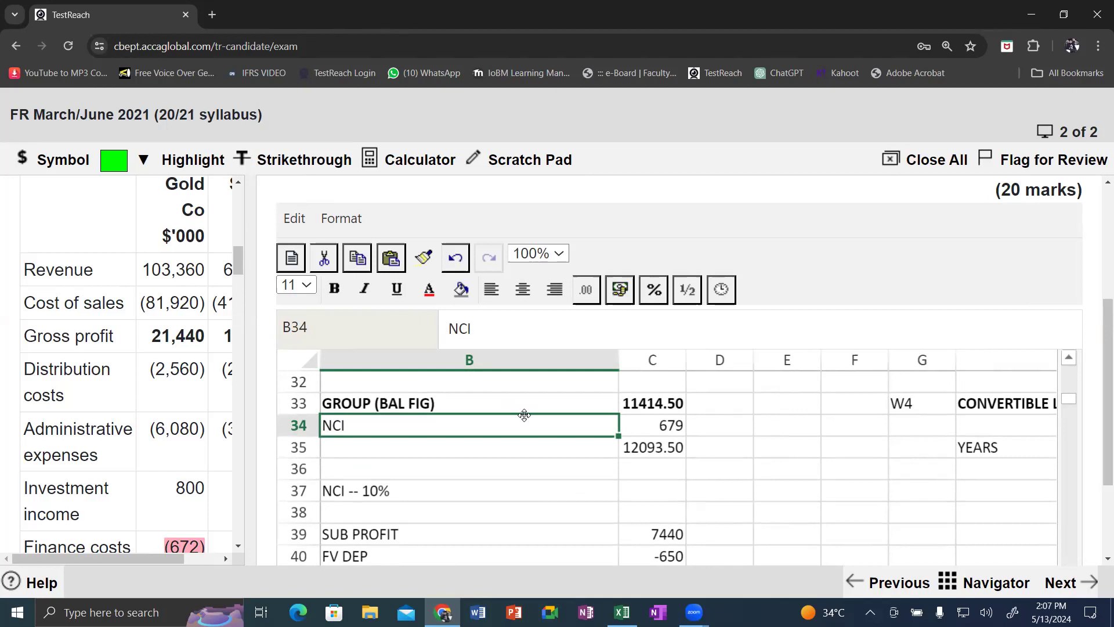
scroll(524, 415, down, 5)
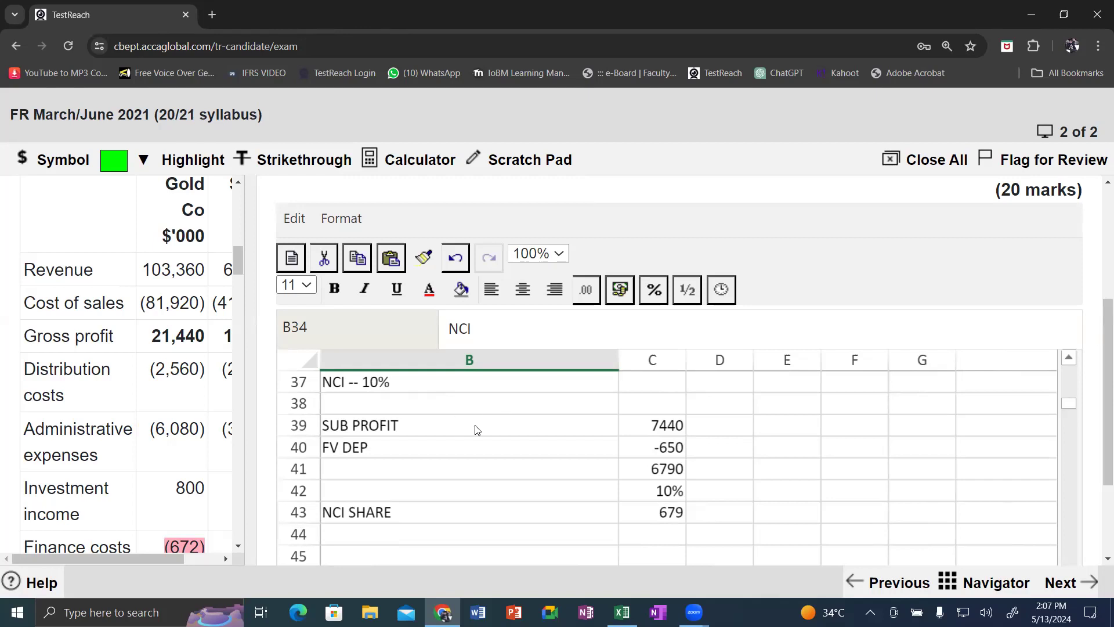
scroll(476, 429, up, 3)
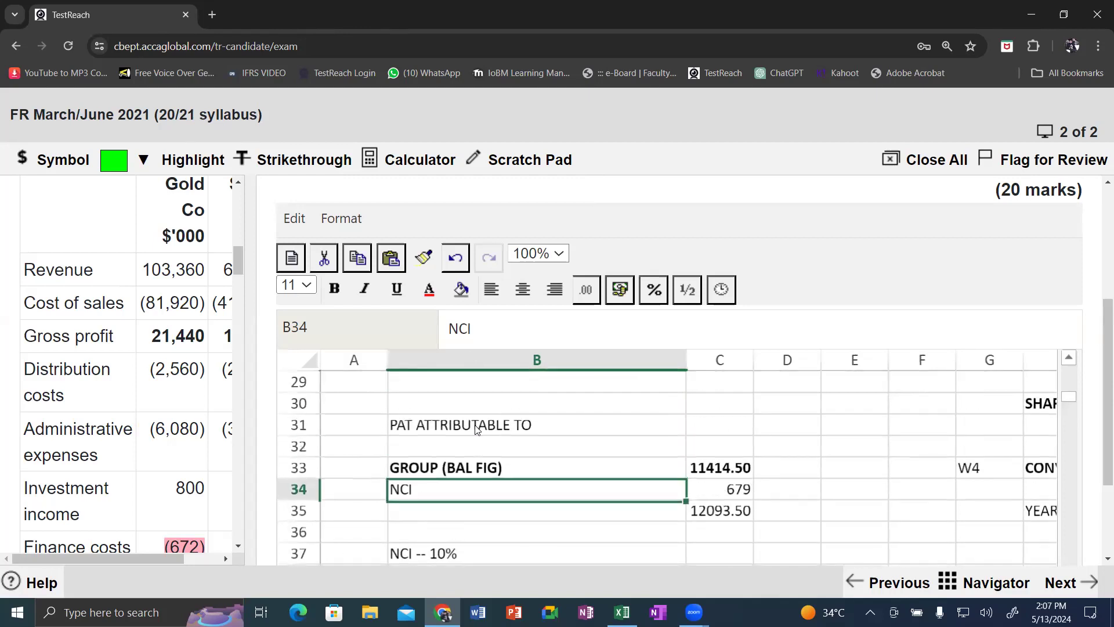
scroll(476, 430, up, 3)
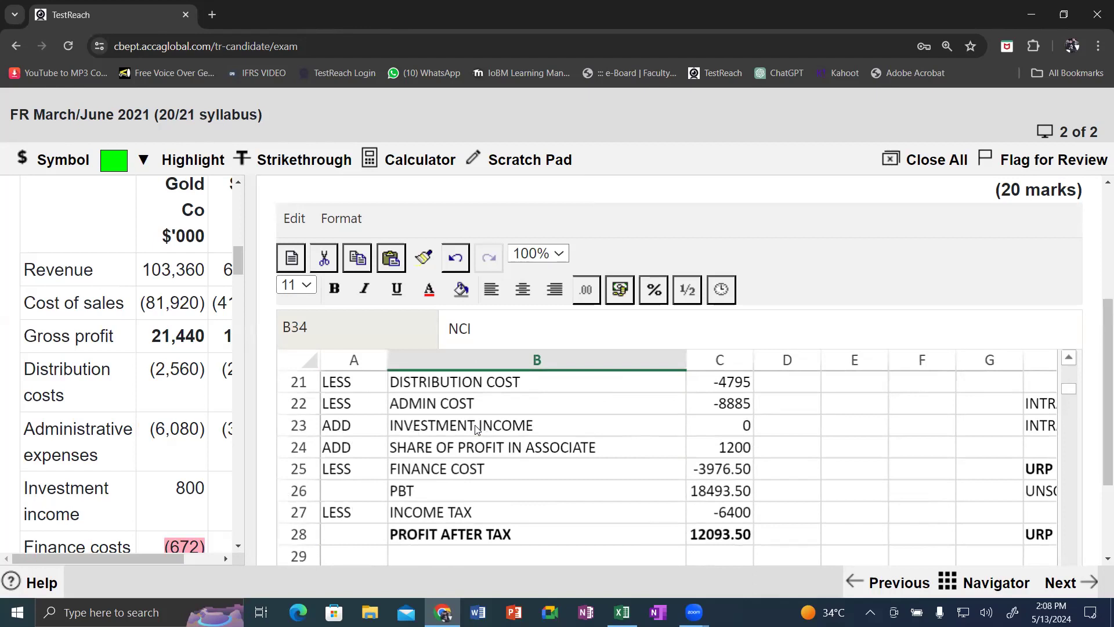
scroll(476, 429, up, 2)
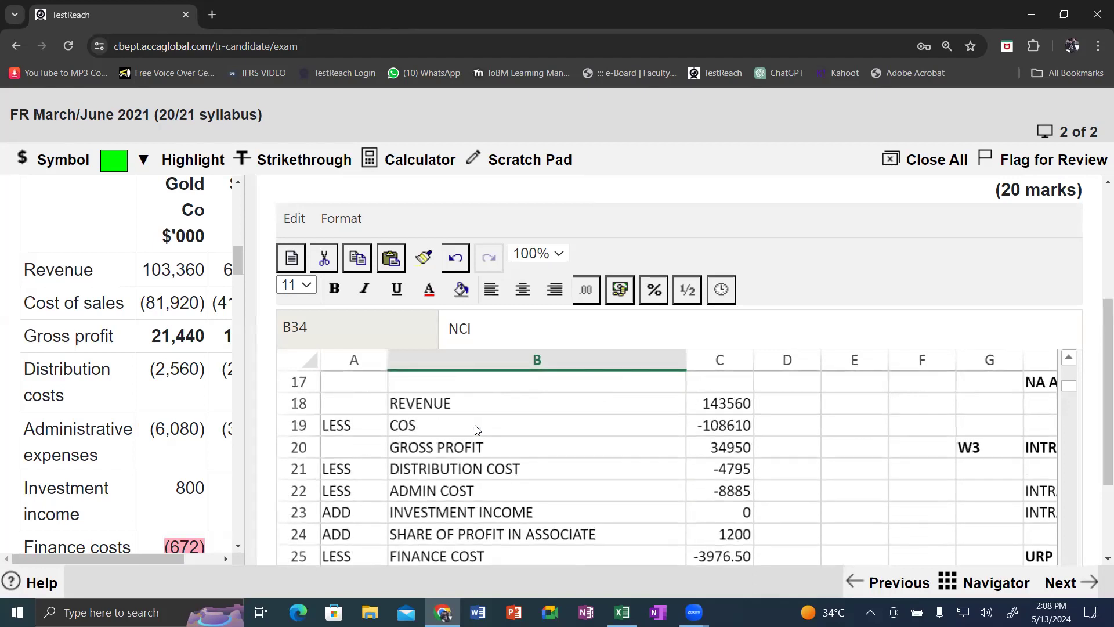
Time-apportion the 10% interest in the finance cost cell C25 by 9/12, making the formula =-(672+M47+(I6*.1*9/12))
click(710, 426)
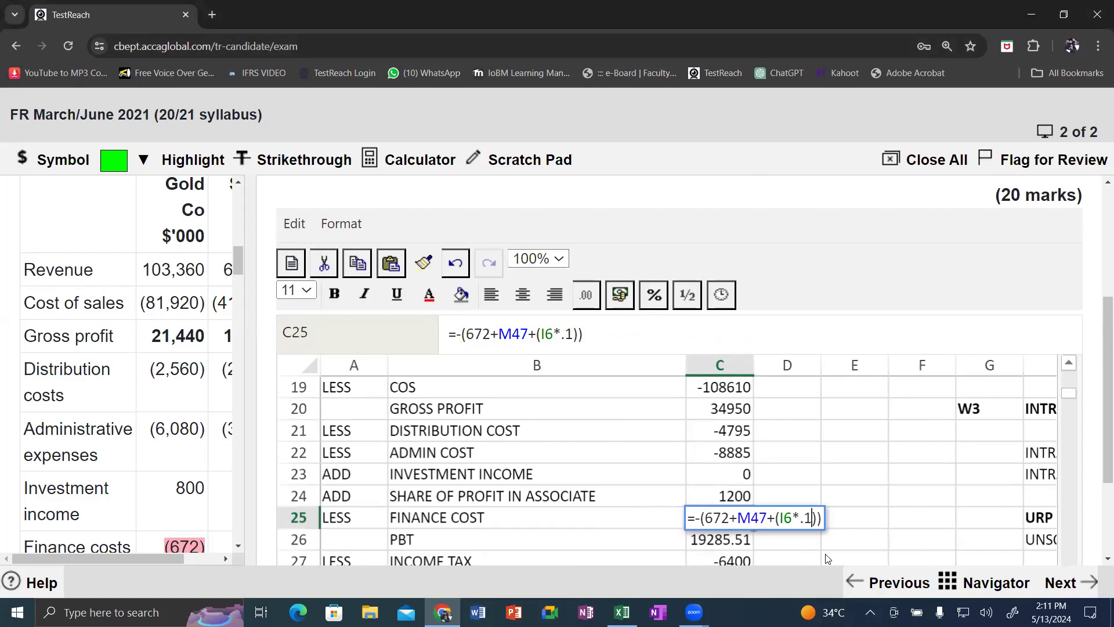
text(*9)
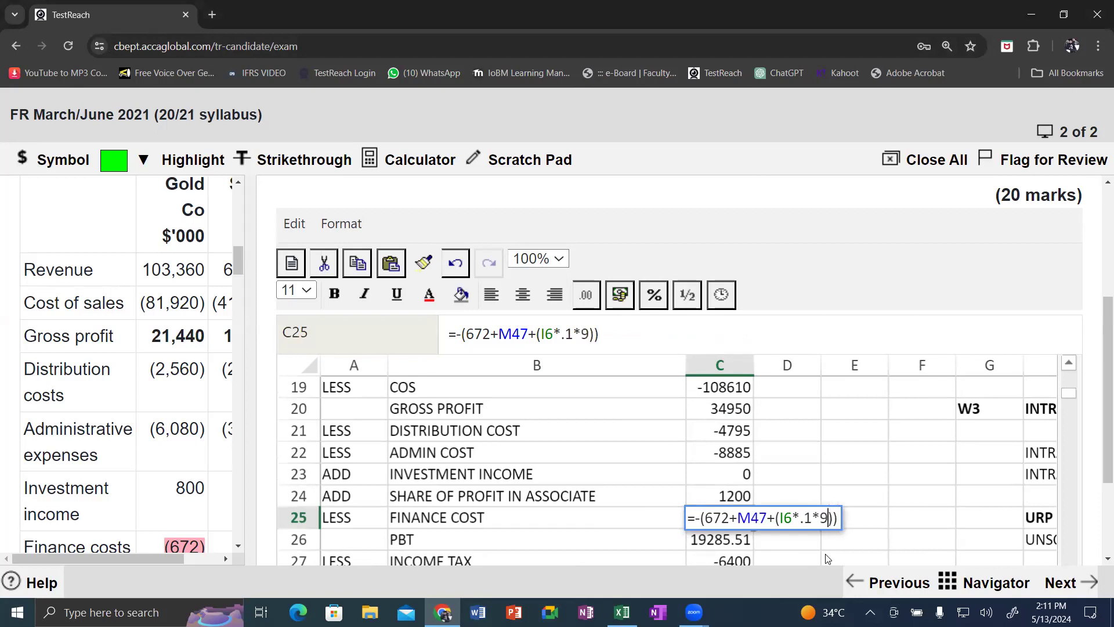
text(/12)
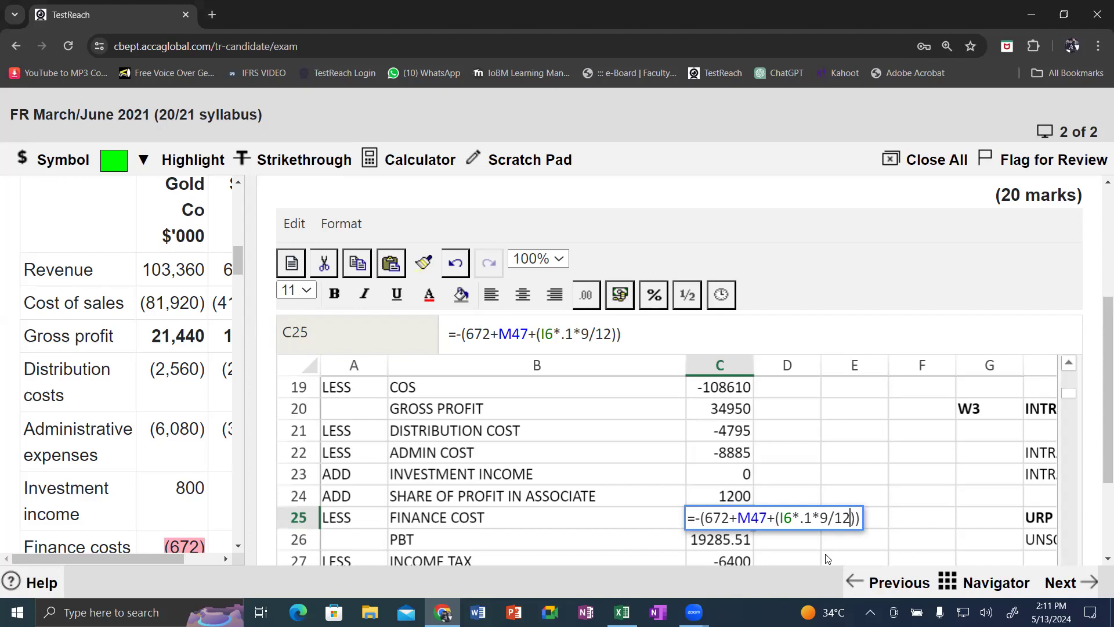
key(Return)
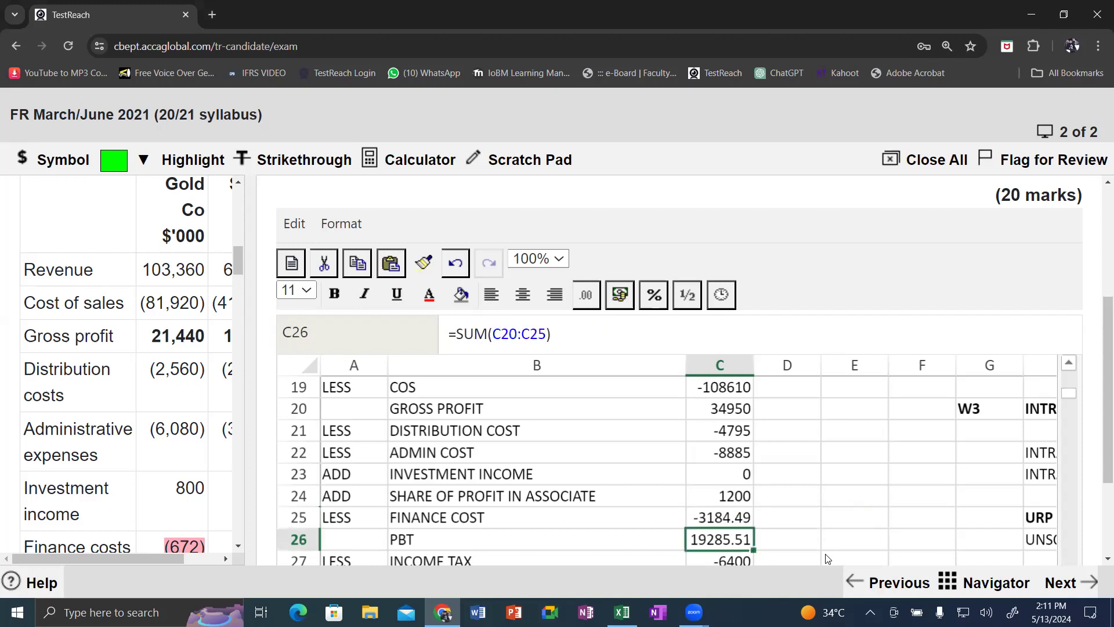
Check the profit split between group and NCI in rows 31 to 35 and the NCI calculation below it
scroll(706, 533, down, 3)
scroll(706, 532, down, 2)
scroll(706, 532, up, 1)
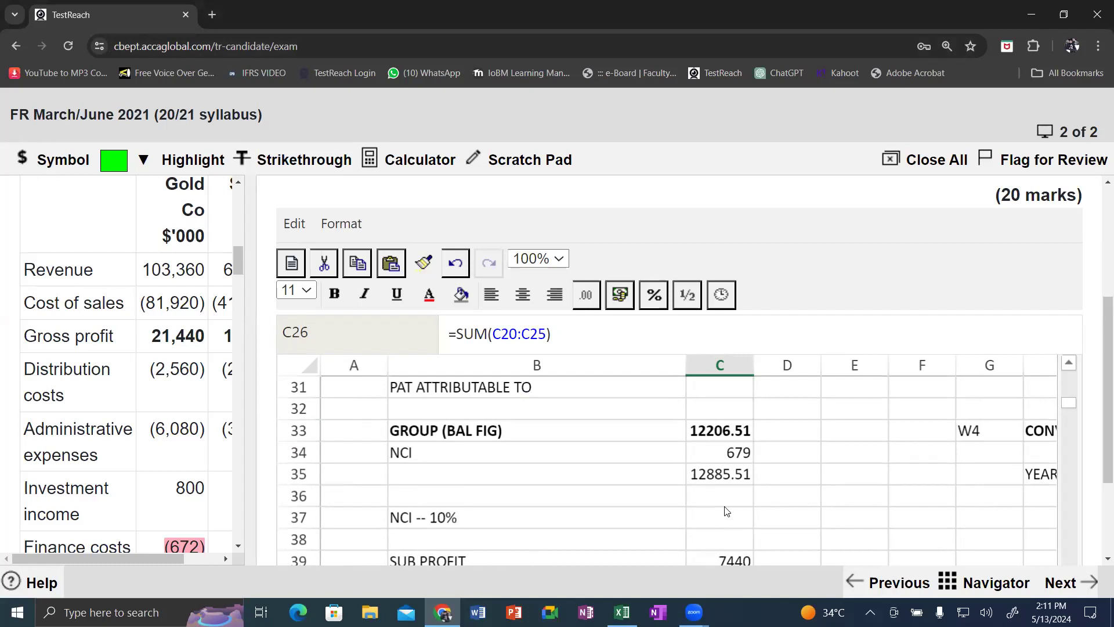
scroll(726, 510, down, 3)
scroll(727, 510, up, 1)
scroll(727, 510, right, 3)
scroll(727, 511, left, 3)
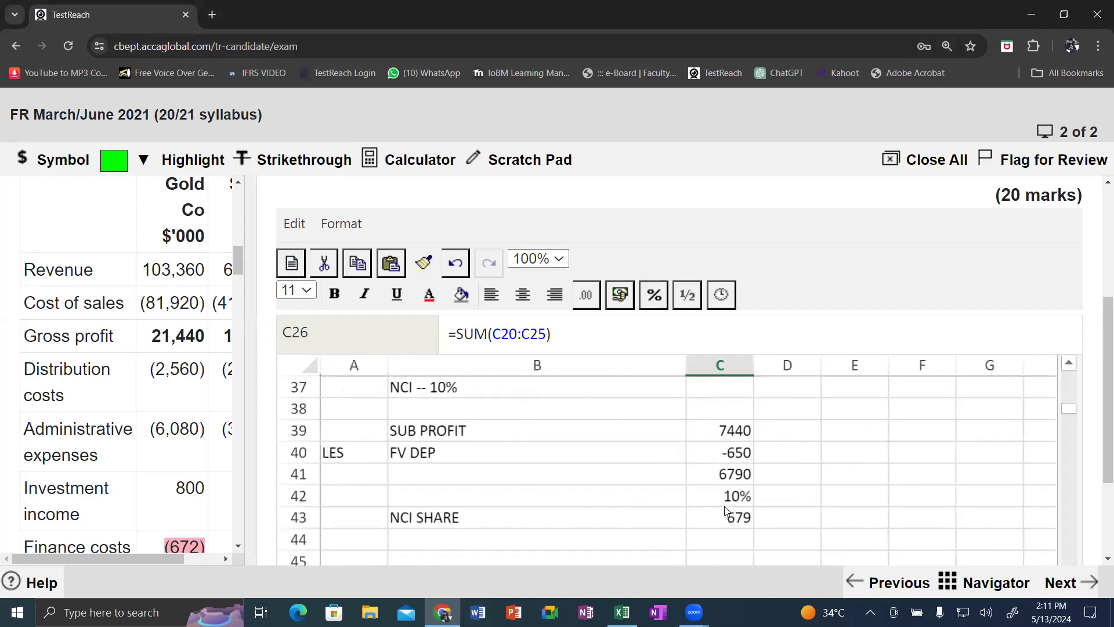
Select the NCI share working from SUB PROFIT to NCI SHARE, covering A39:C43
click(727, 416)
click(424, 419)
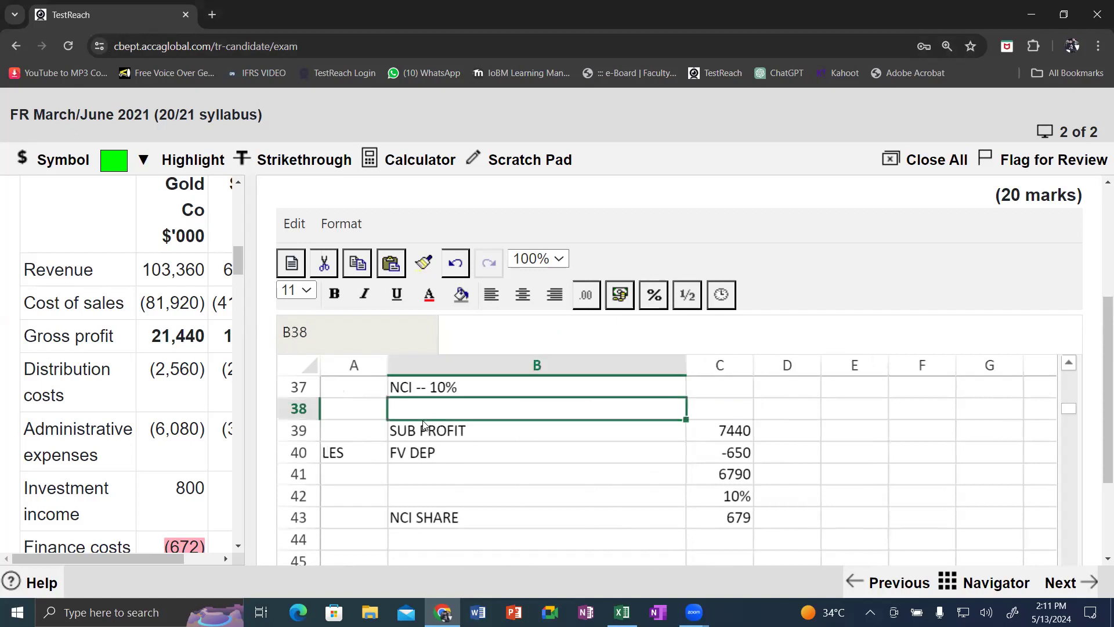
key(Left)
key(Down)
key(shift+Right)
key(shift+Right)
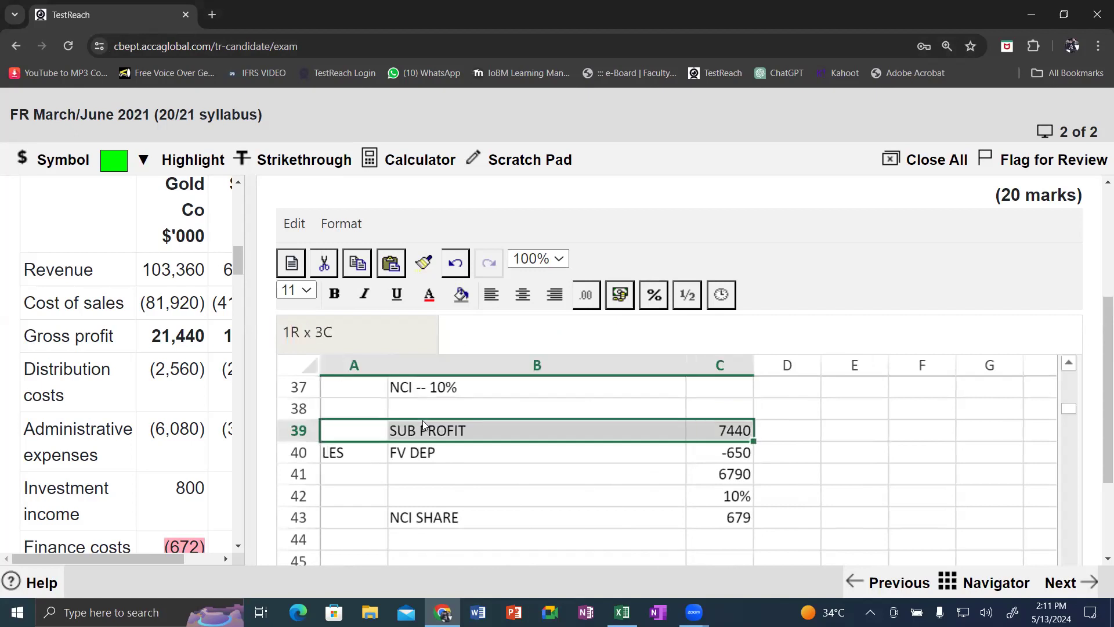
key(shift+Down)
key(shift+Down)
key(shift+Down)
key(shift+Down)
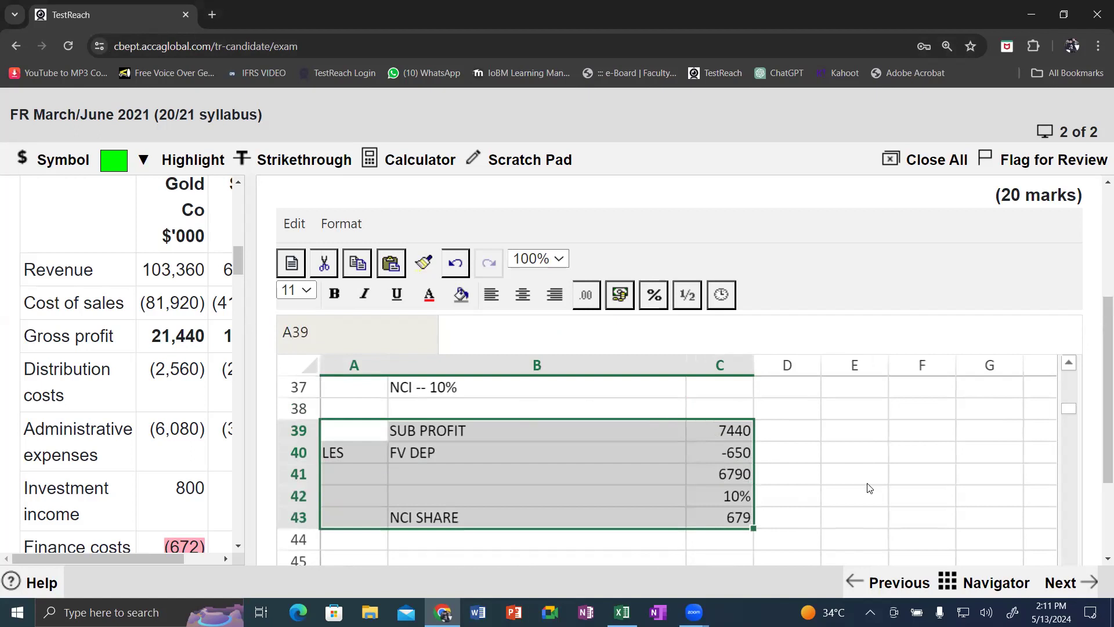
Compare the NCI line with its working and inspect the subsidiary profit formula in C39 and the rate in C42
scroll(877, 467, up, 2)
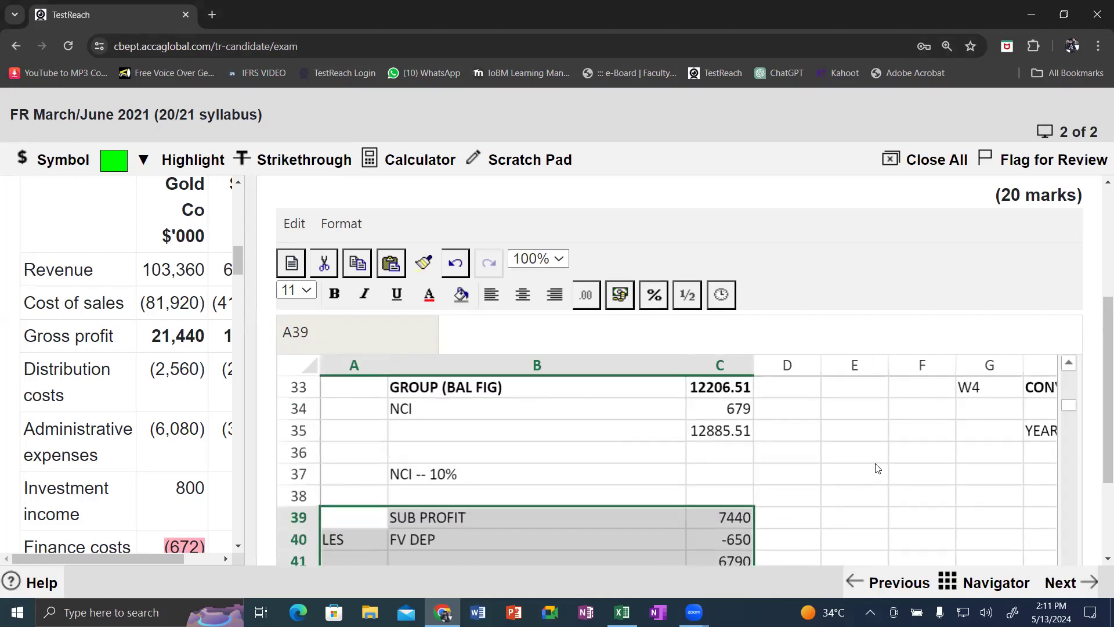
scroll(878, 468, down, 3)
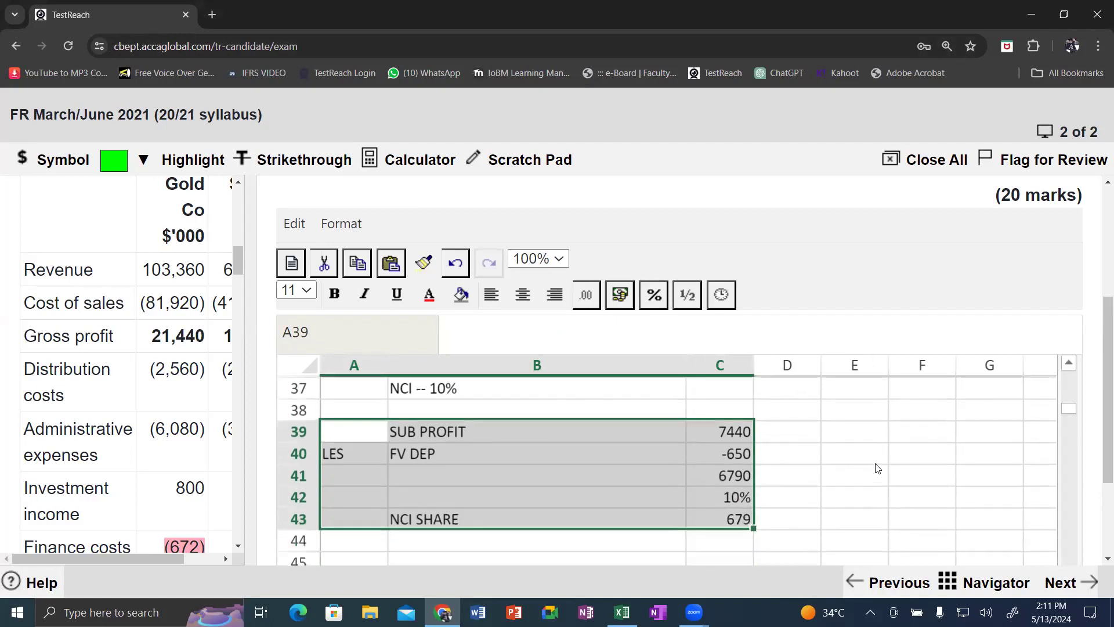
scroll(877, 468, up, 1)
click(876, 463)
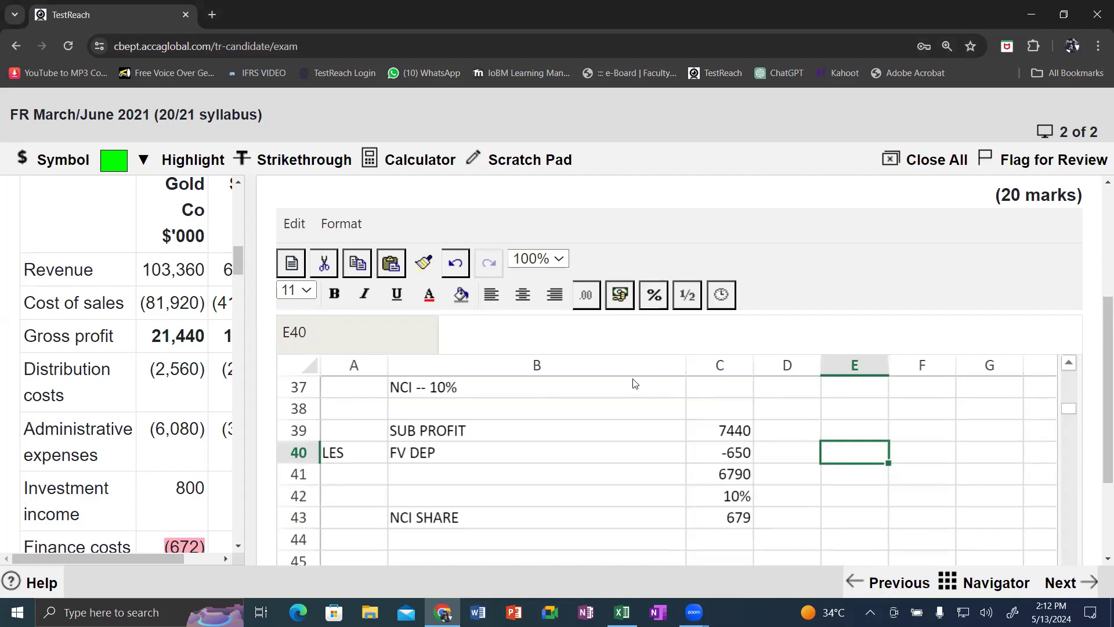
click(717, 417)
double_click(720, 429)
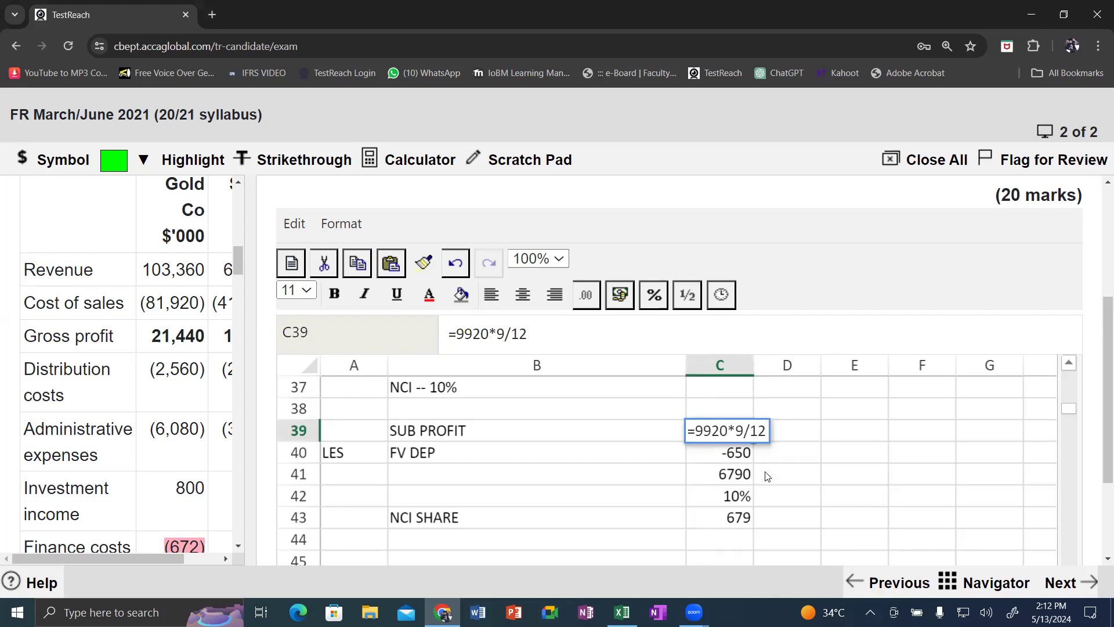
click(746, 495)
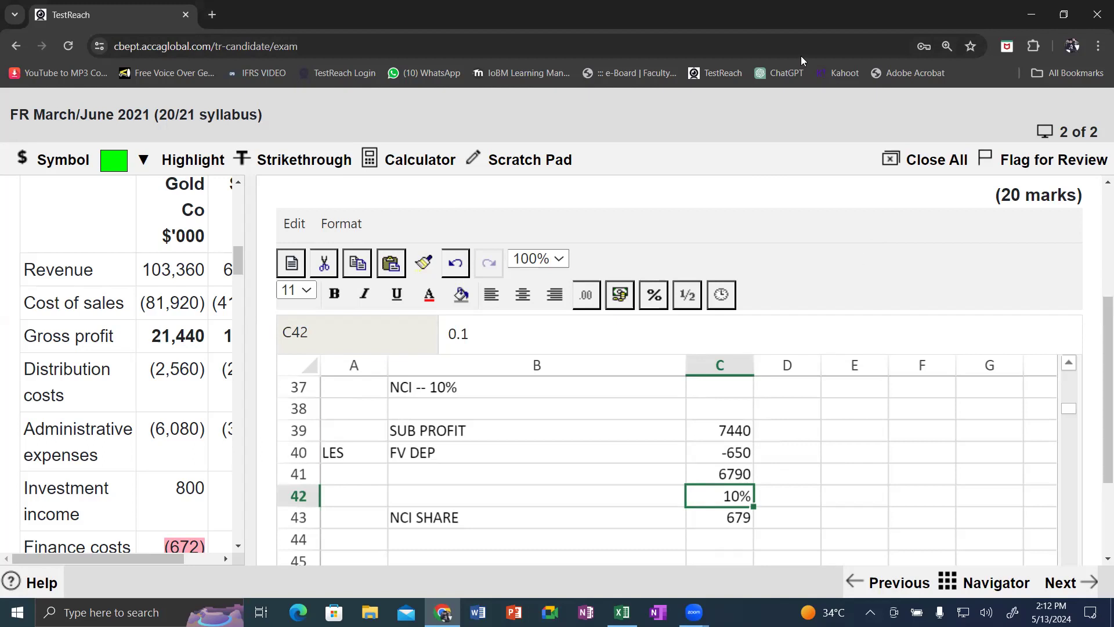
Proceed past question 2 to the item review, end the exam with both confirmations, and exit to the candidate home page
click(1070, 582)
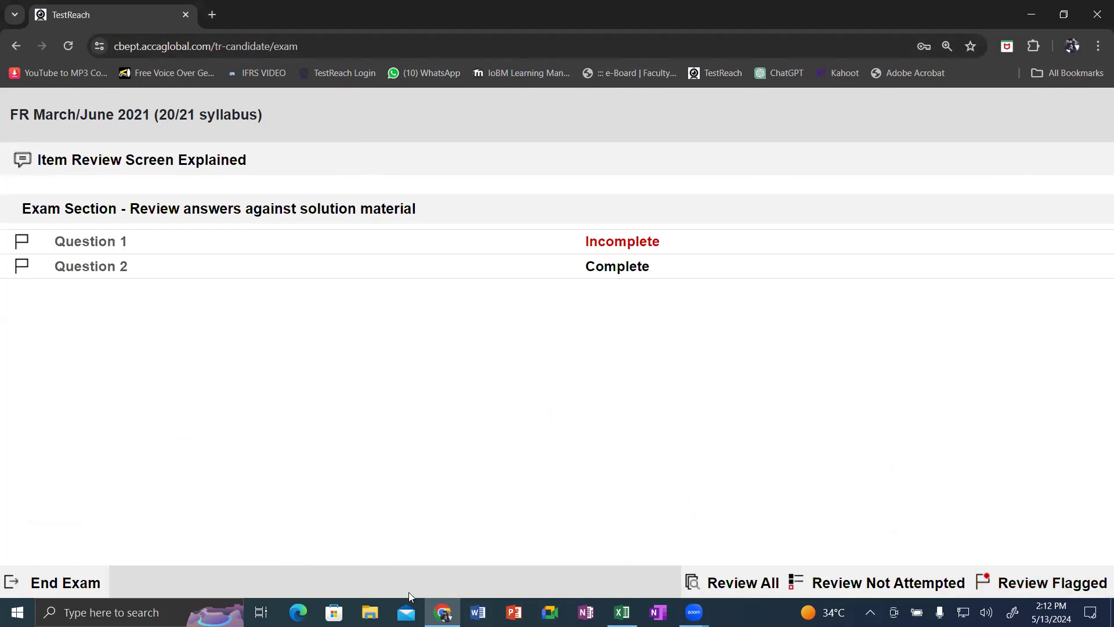
key(ctrl+a)
click(180, 516)
click(69, 583)
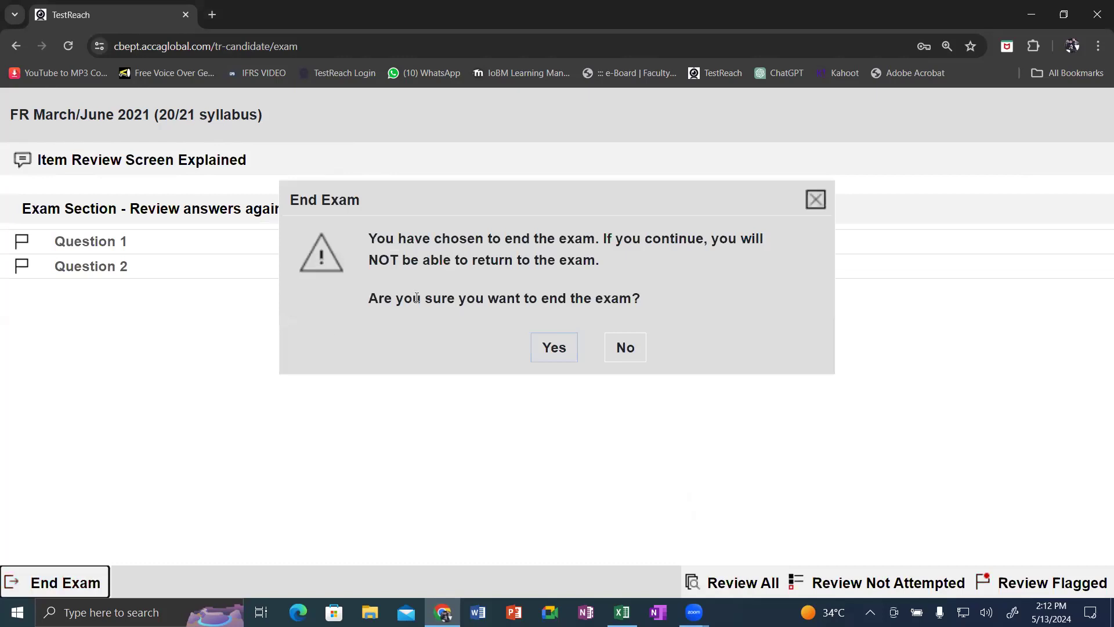
click(546, 339)
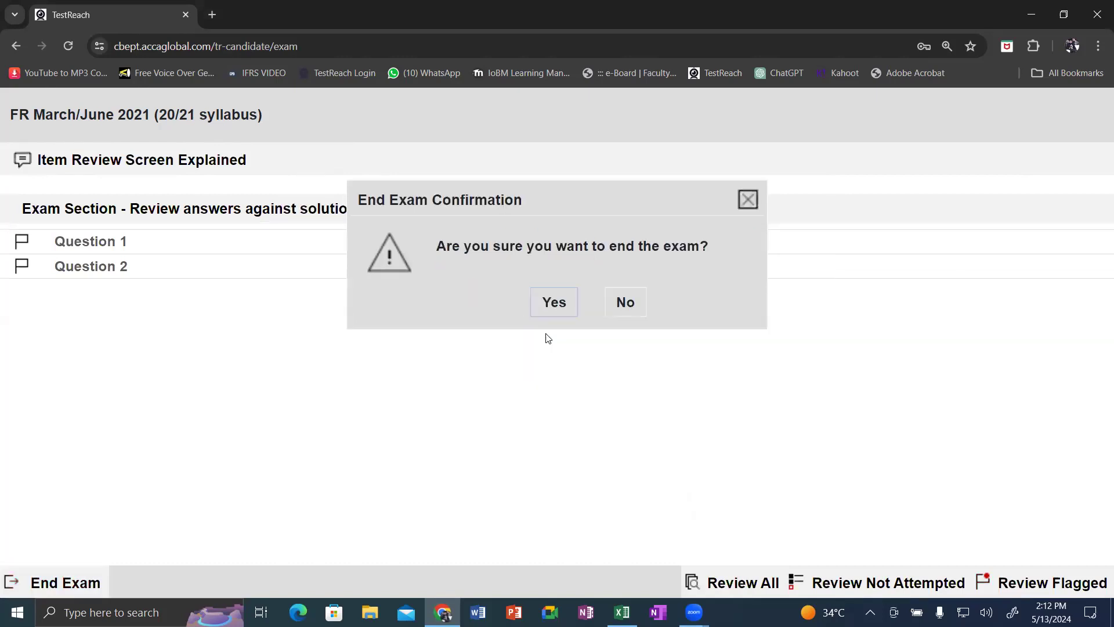
click(559, 305)
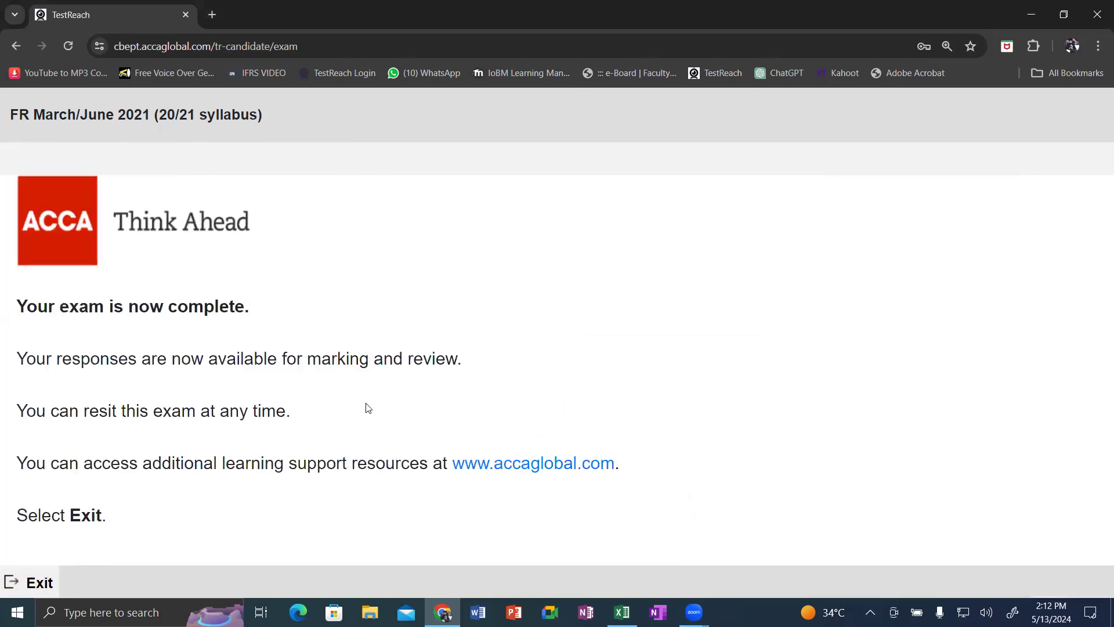
click(29, 581)
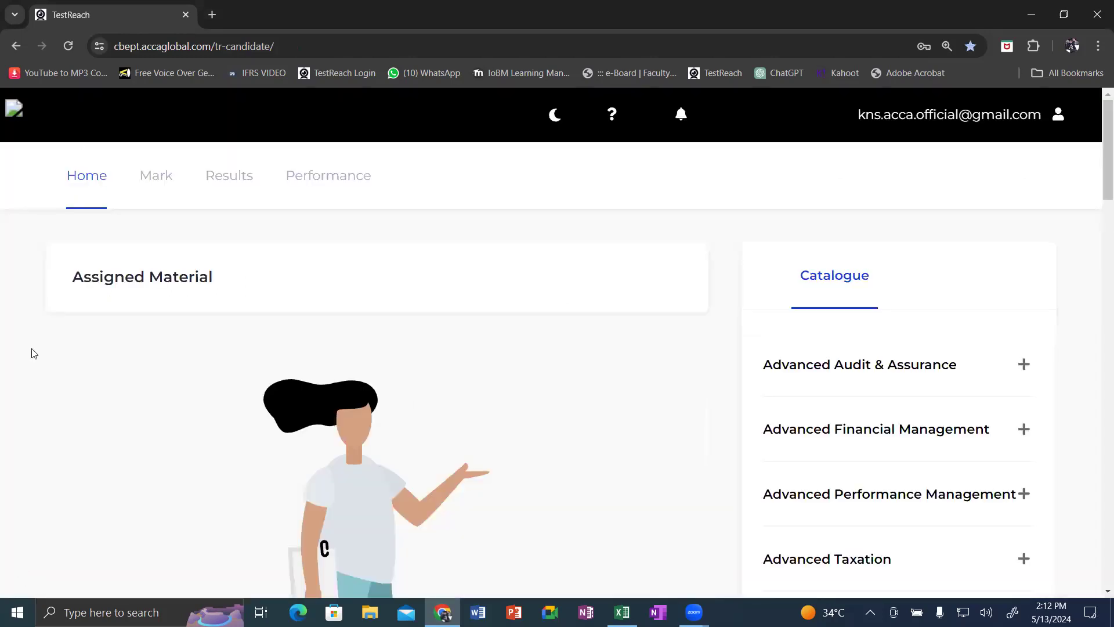
Start self-marking the FR March/June 2021 (20/21 syllabus) exam from the FR Past And Practice Exams group
click(149, 186)
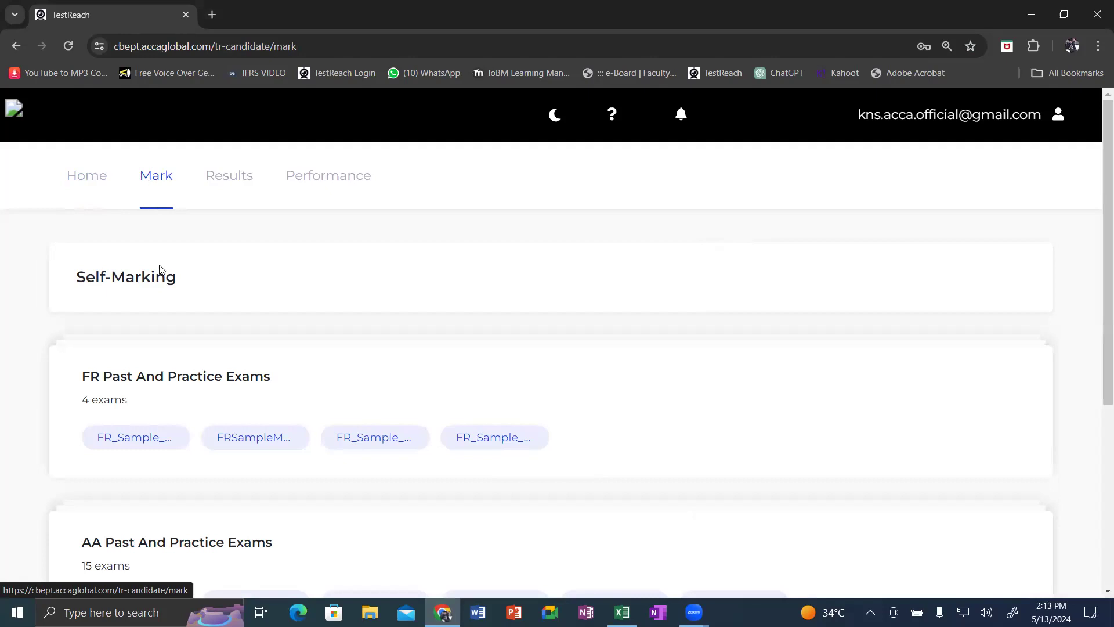
click(156, 381)
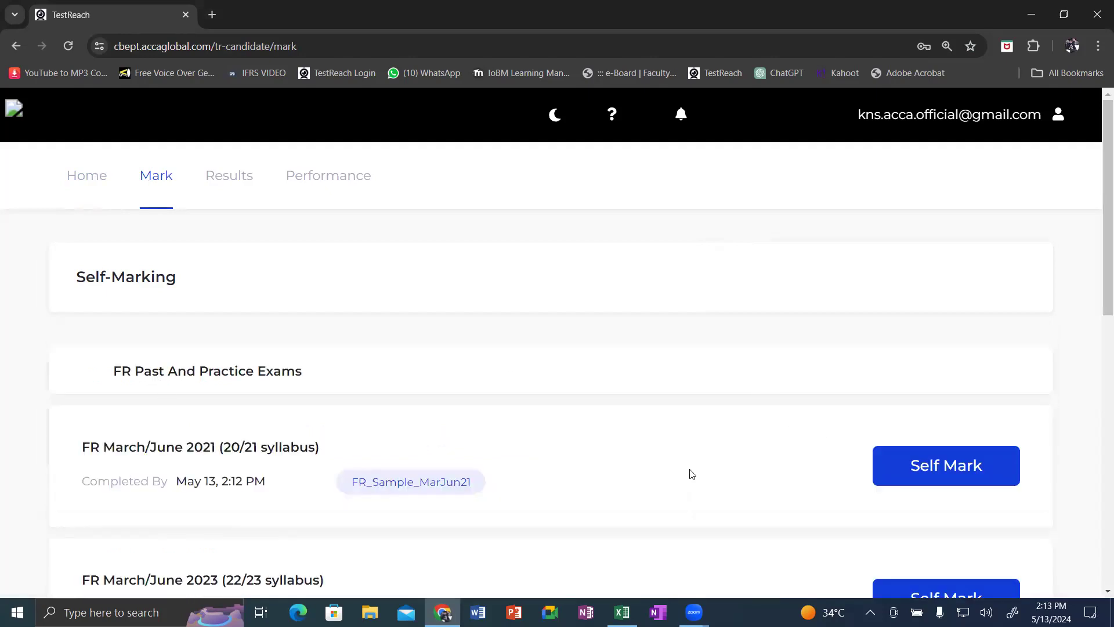
scroll(692, 474, down, 1)
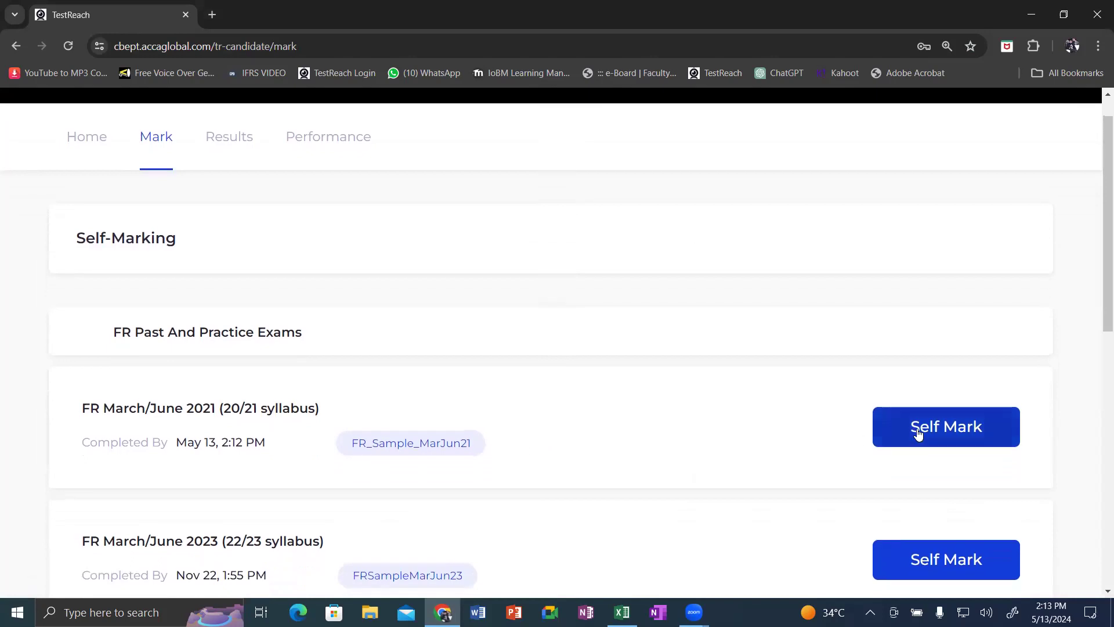
click(917, 433)
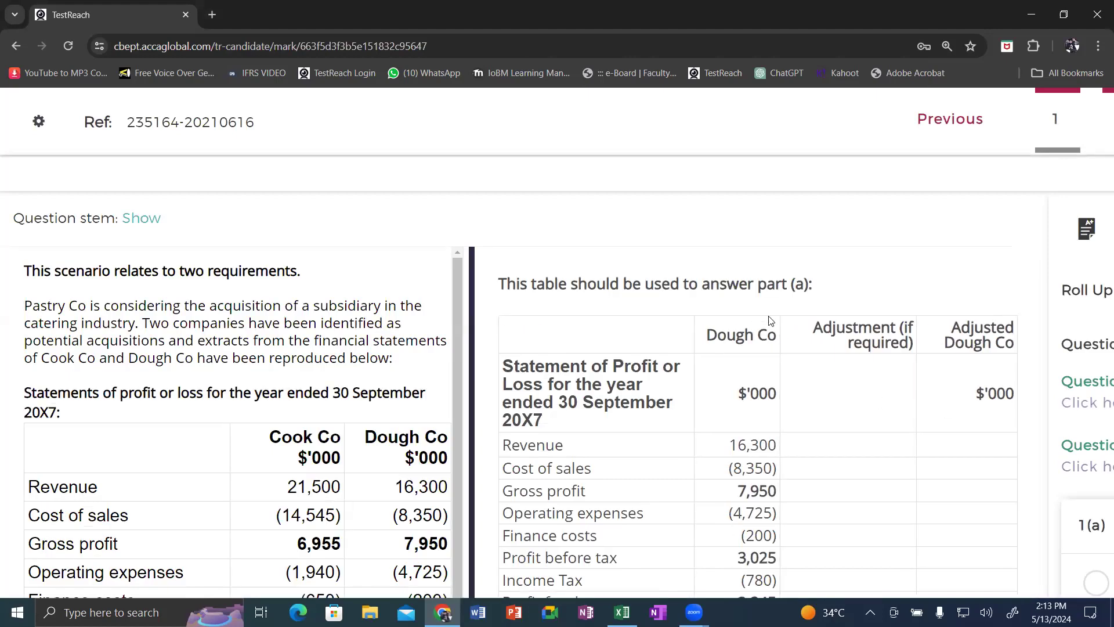
Examine question 1's marking page at normal page zoom, including the Marking panel with its guidelines and sample answer links
scroll(771, 321, down, 8)
scroll(770, 321, down, 3)
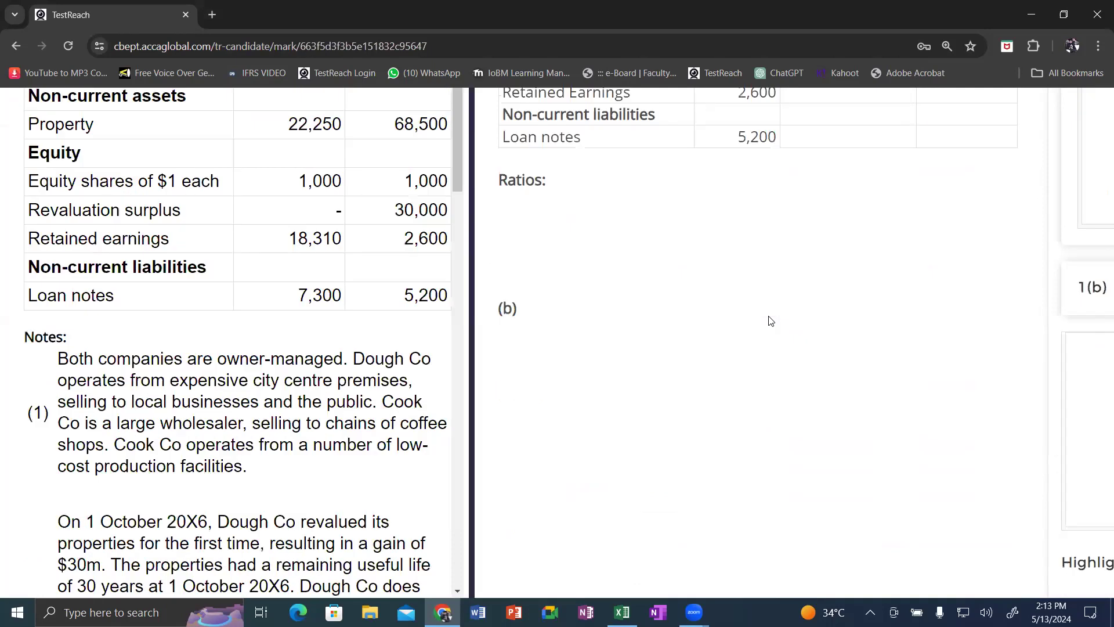
scroll(771, 321, up, 12)
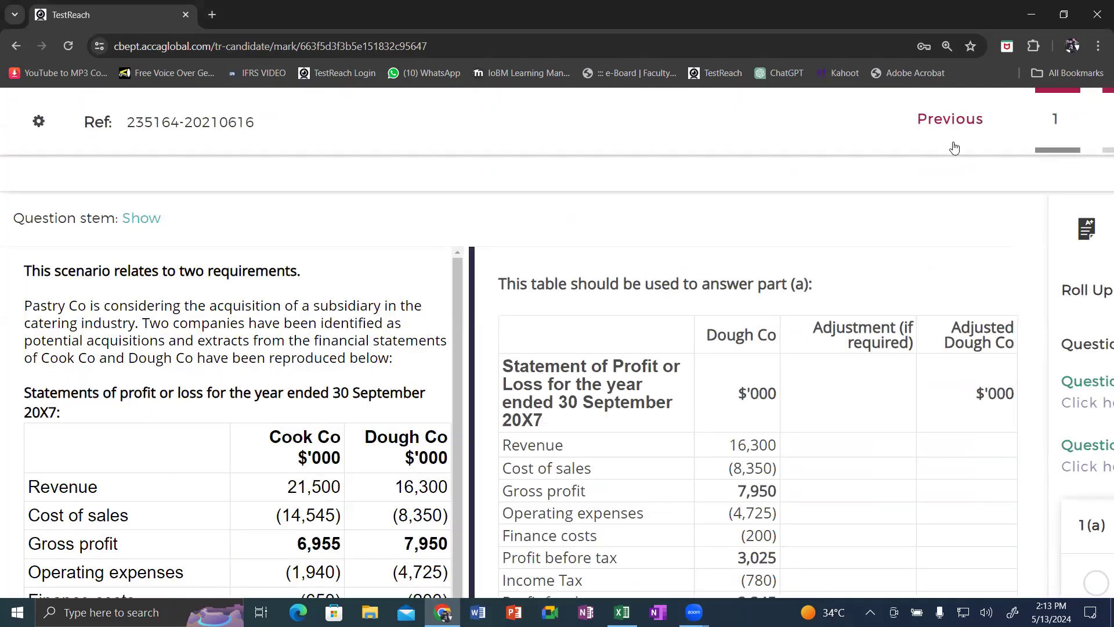
scroll(774, 214, down, 11)
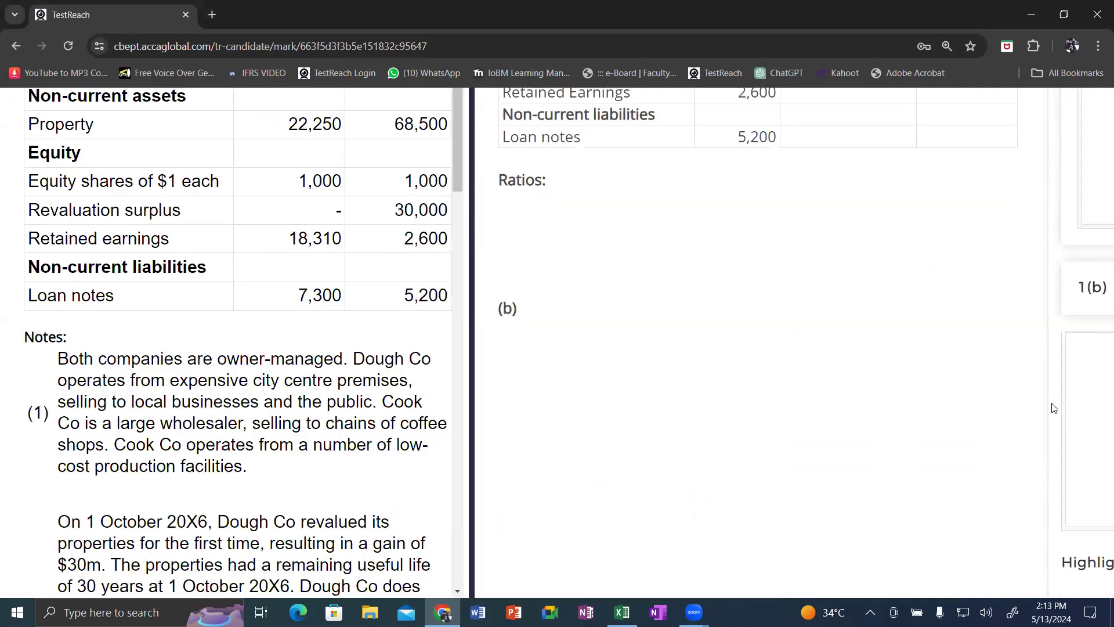
key(ctrl+minus)
key(ctrl+minus)
key(ctrl+minus)
key(ctrl+minus)
scroll(594, 385, up, 10)
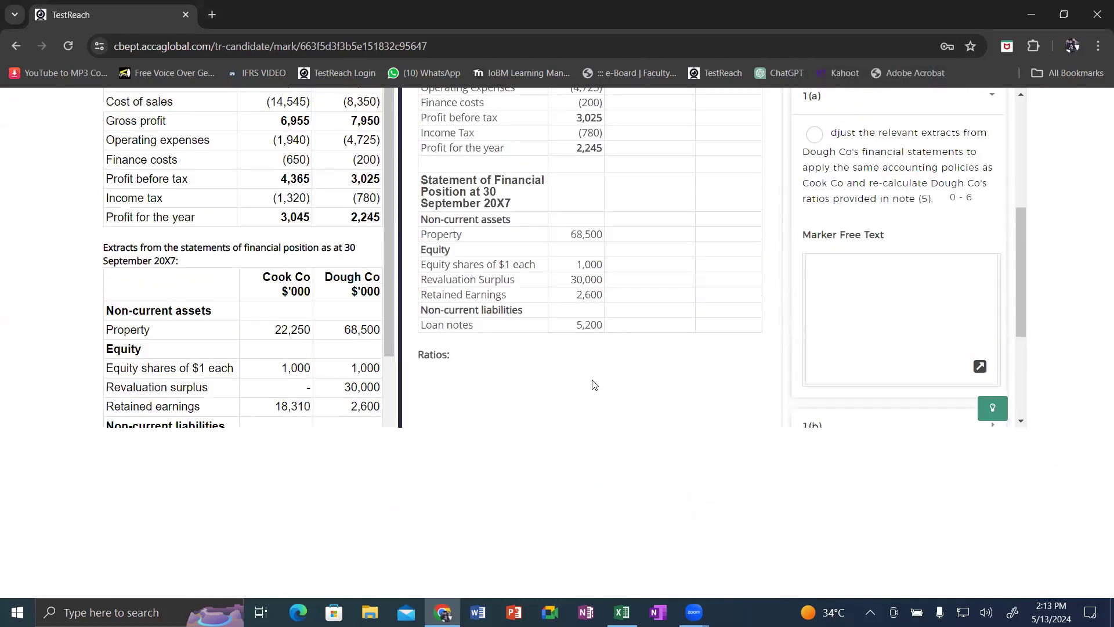
key(ctrl+0)
scroll(594, 385, up, 2)
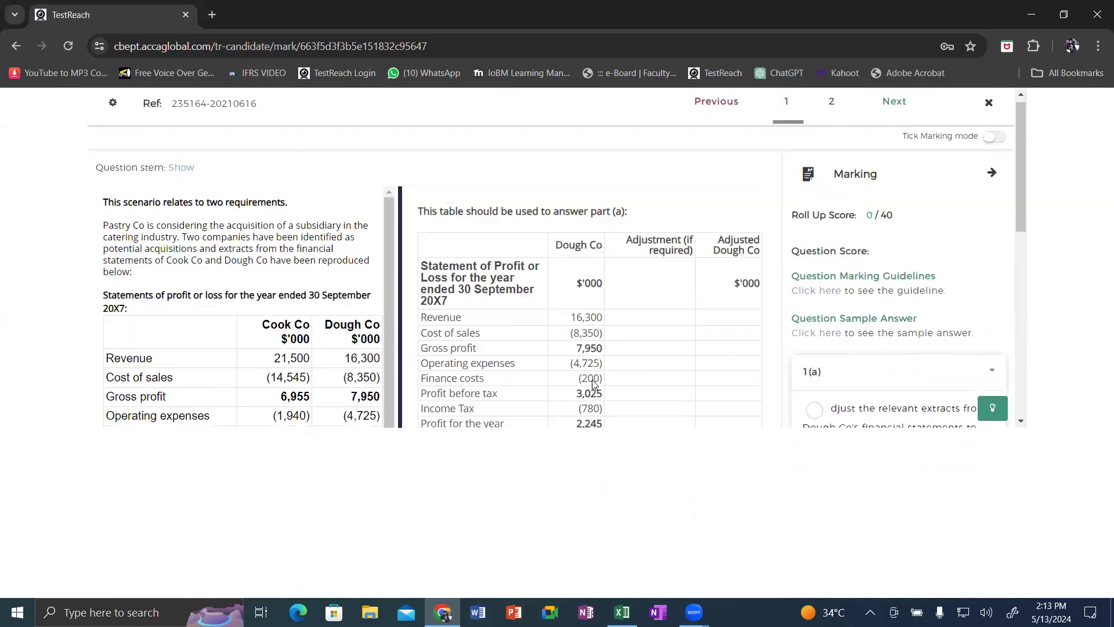